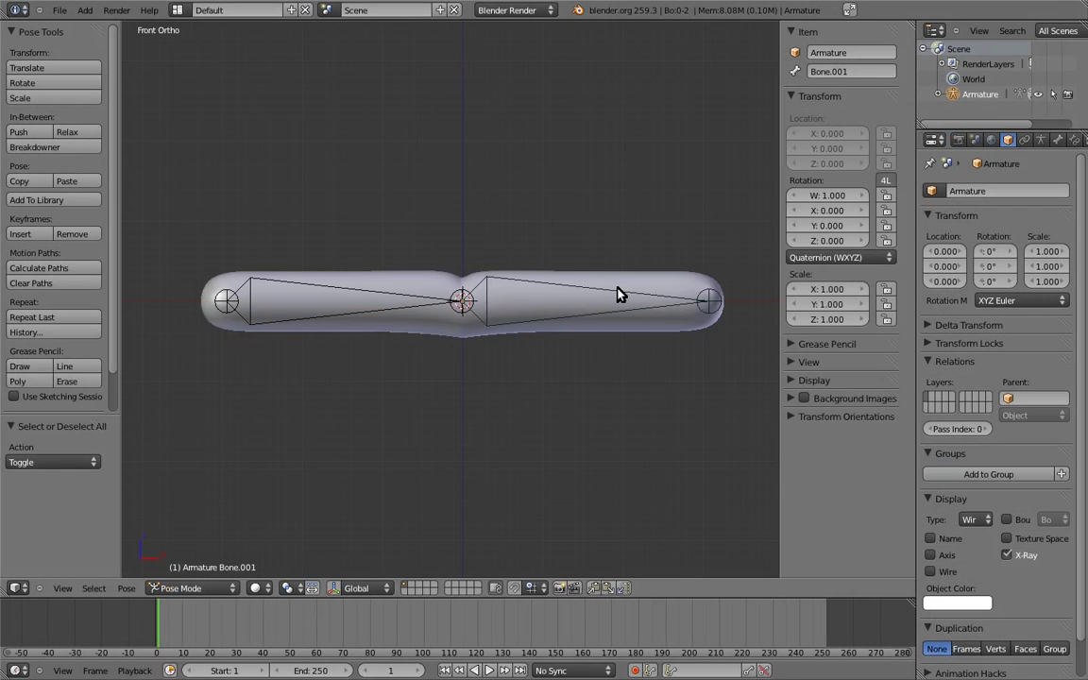
Step: Try rotating and scaling the right-hand bone of the two-bone tube rig in Pose Mode
right_click(616, 279)
key("r")
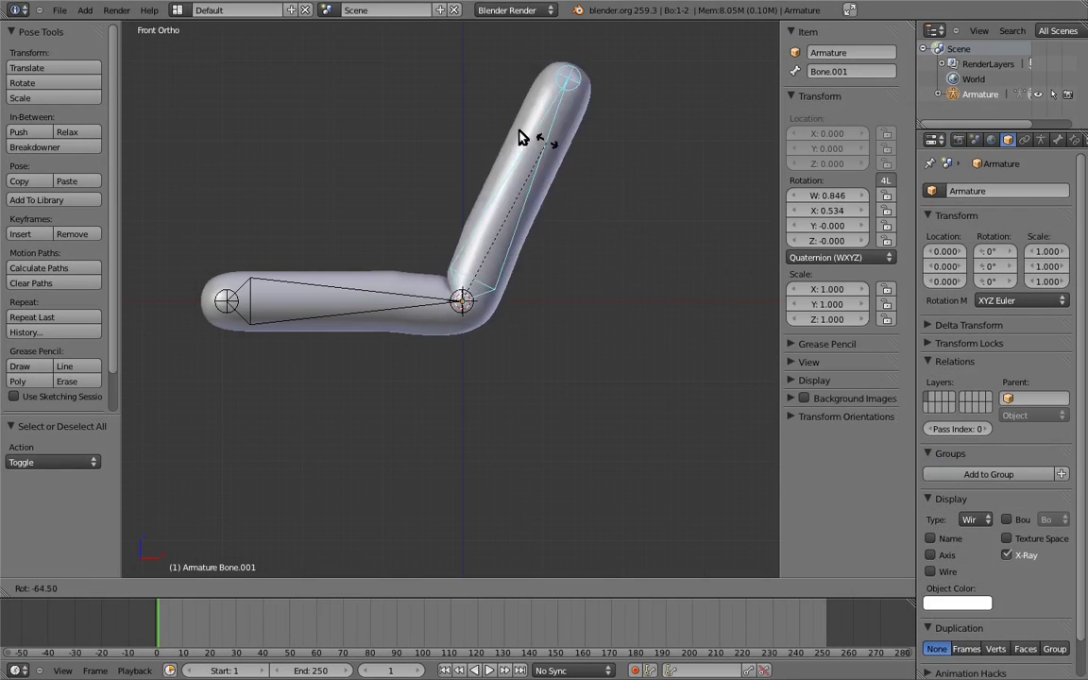
right_click(668, 279)
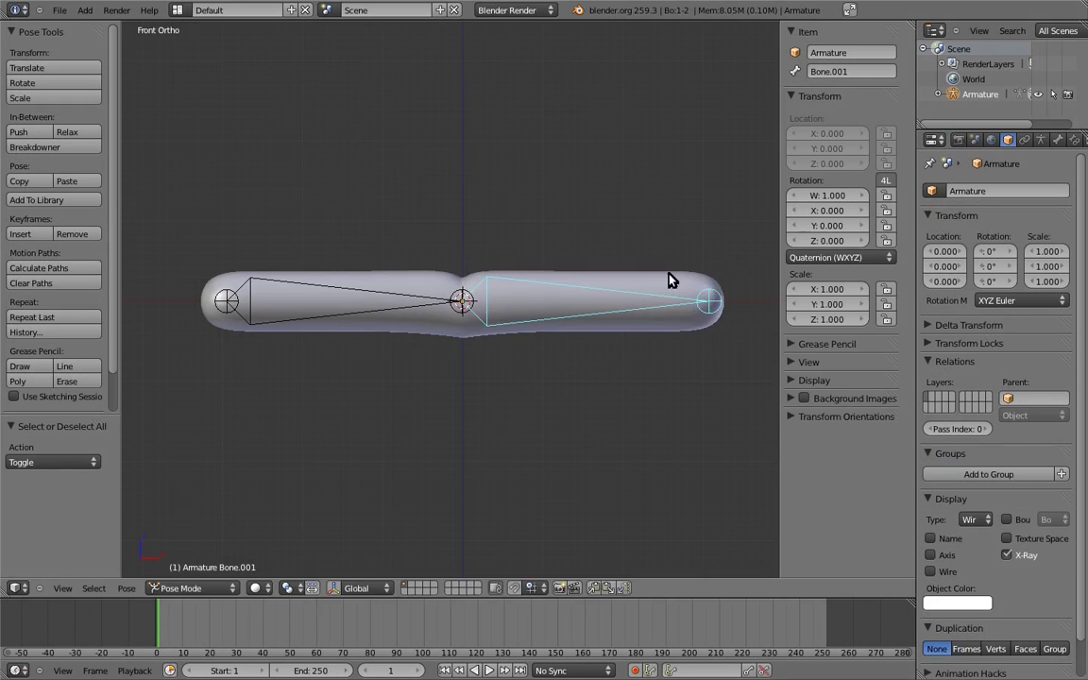
key("s")
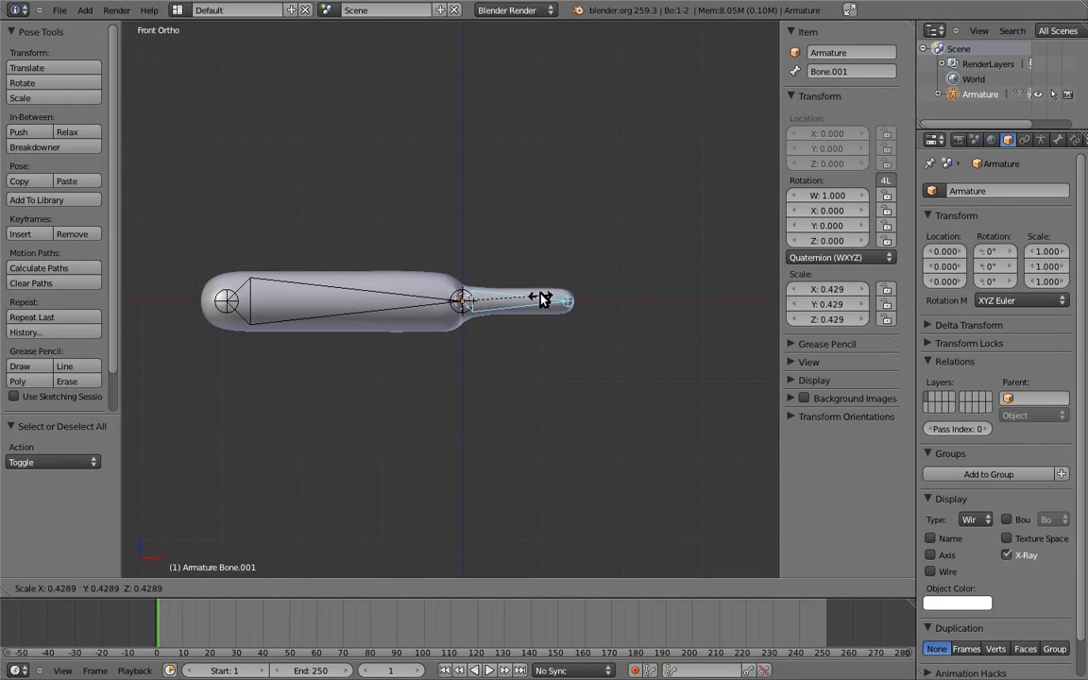
right_click(650, 306)
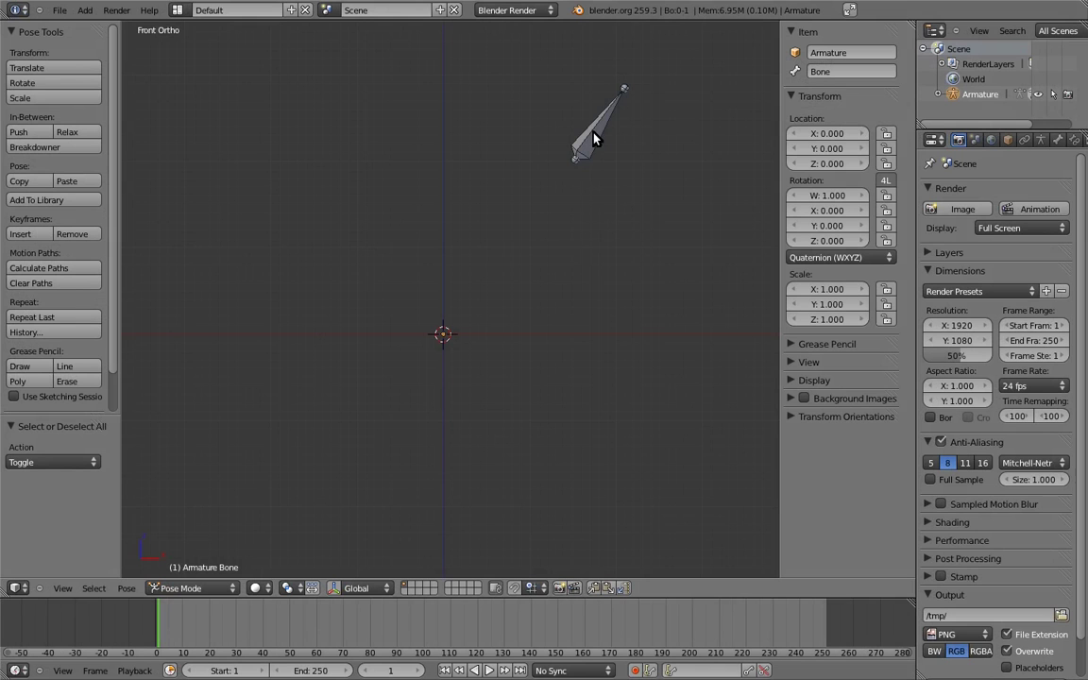
Step: Pose the single bone by moving and rotating it freely, and clear its pose rotation and location
right_click(580, 147)
key("g")
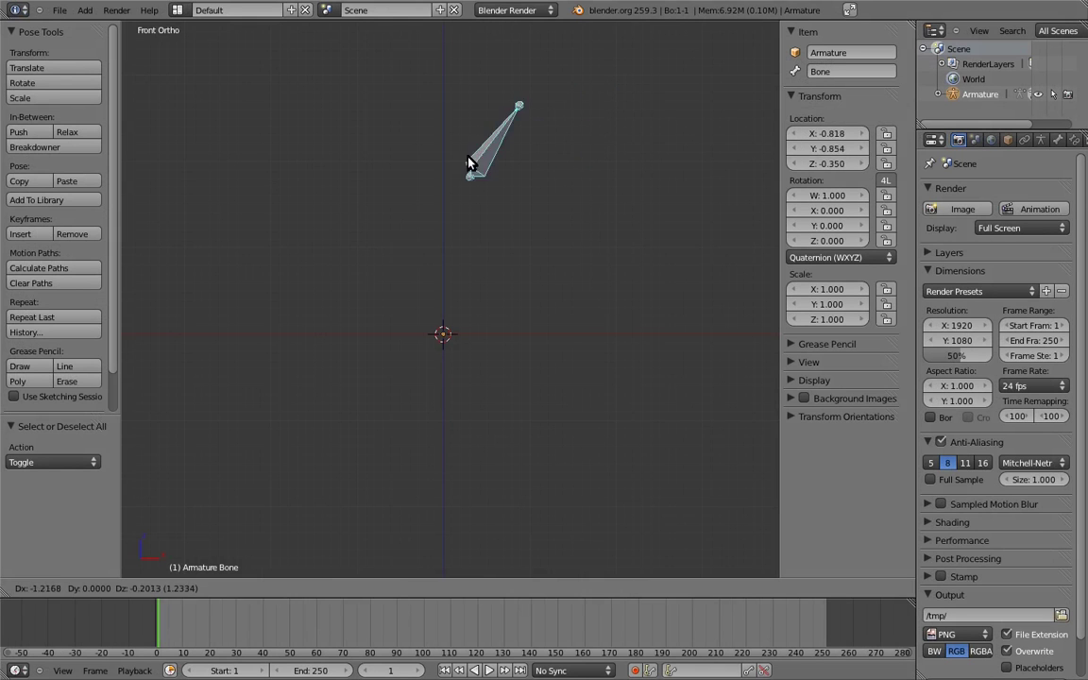
left_click(405, 157)
key("r")
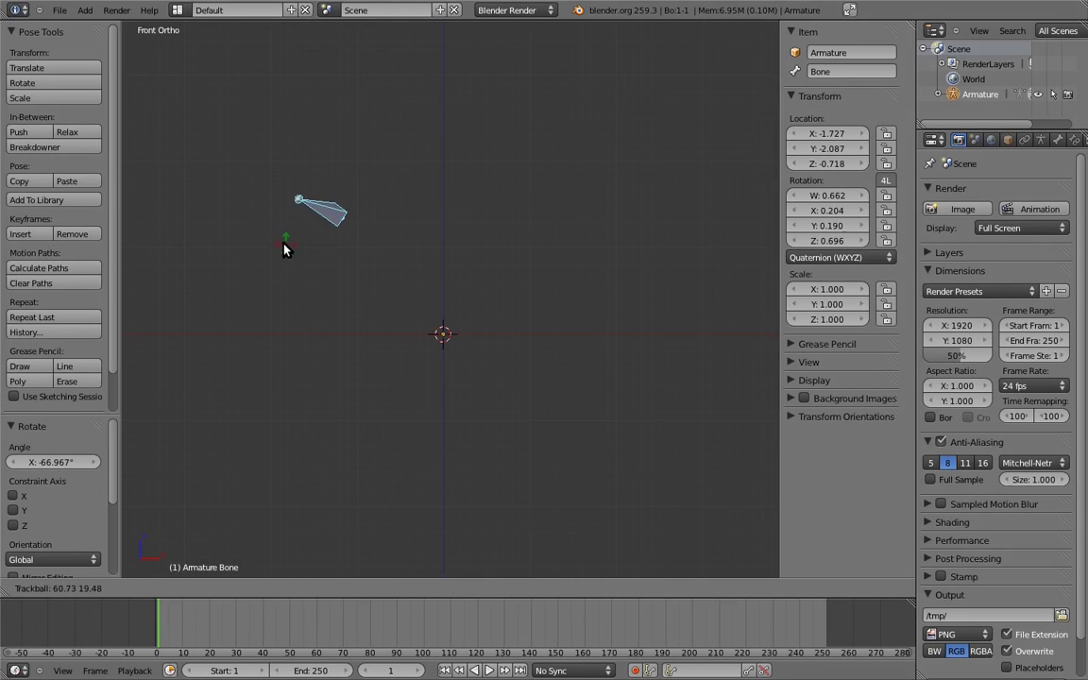
left_click(280, 249)
key("alt+r")
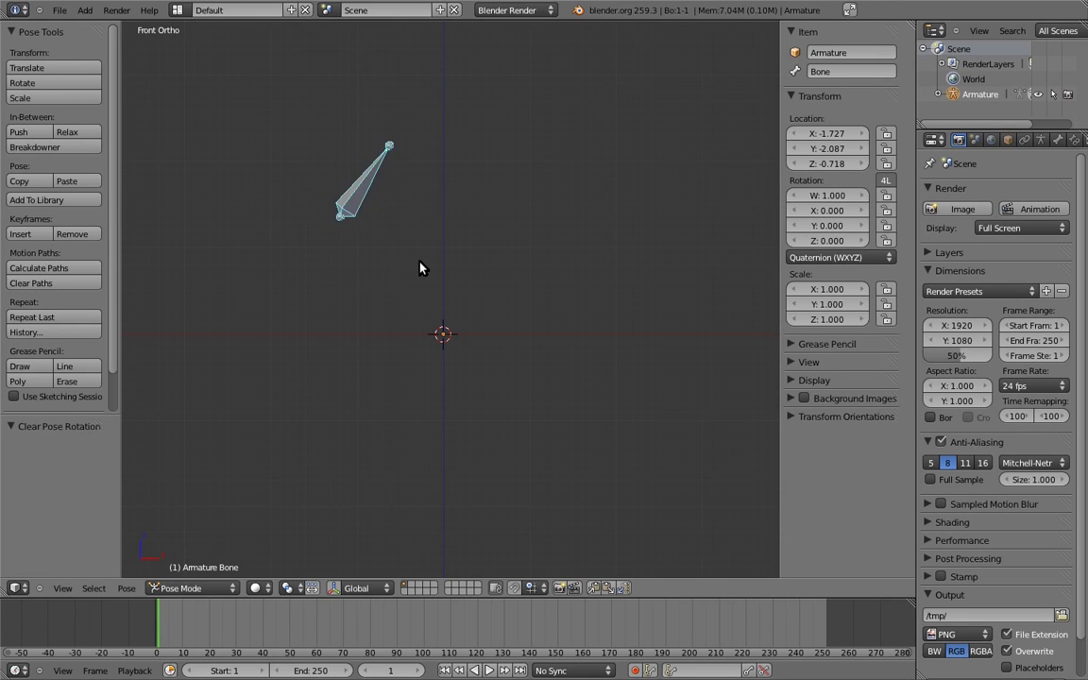
key("alt+g")
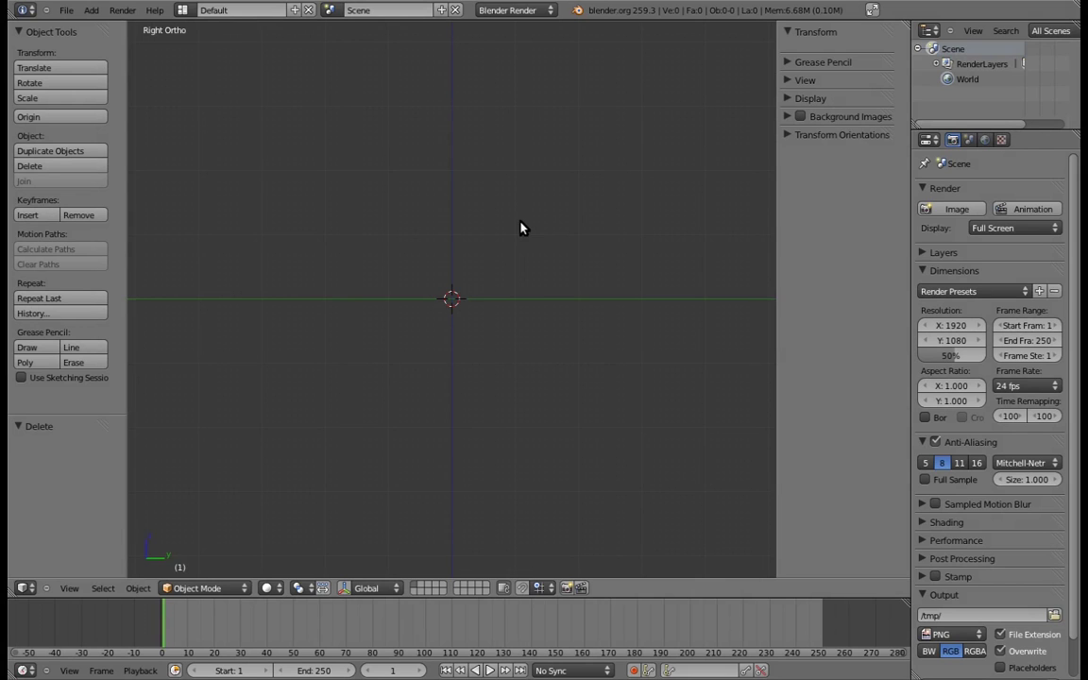
Step: Add a single-bone armature at the origin of the empty scene
key("shift+a")
mouse_move(518, 223)
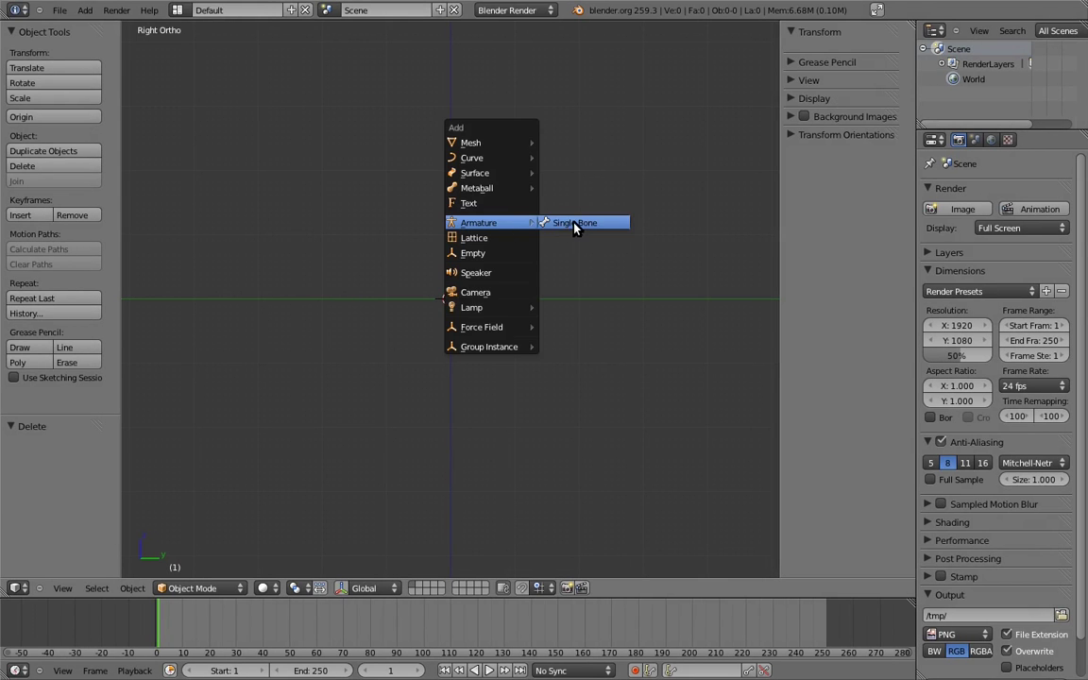
left_click(575, 223)
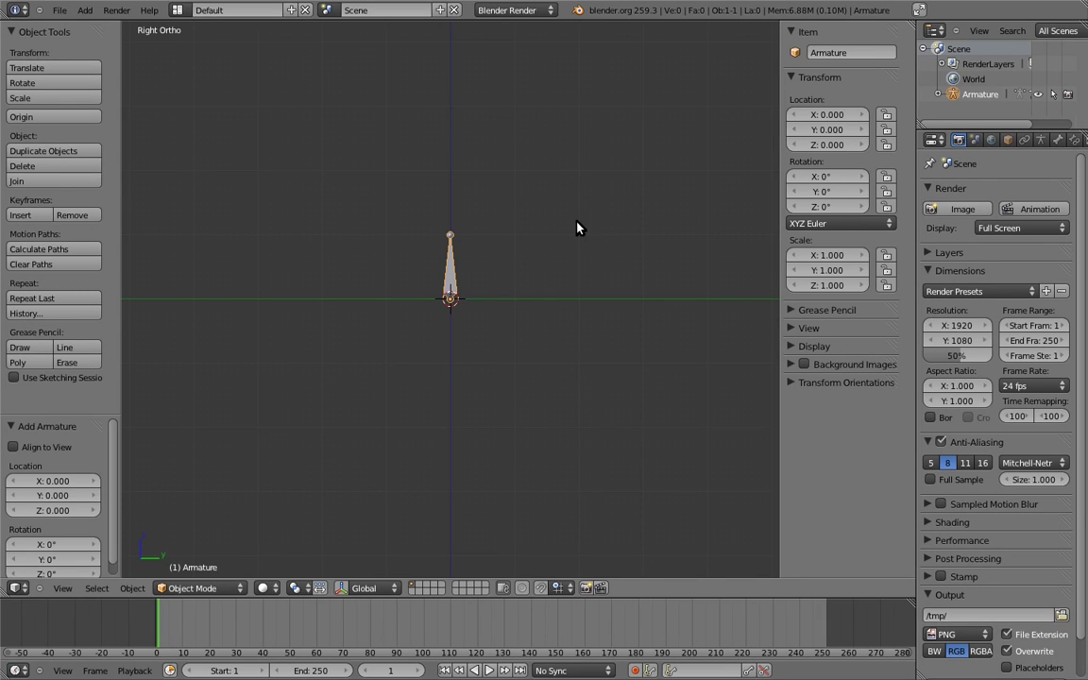
Step: In Edit Mode, reposition the bone's head to about Y -2.32, Z 1.30 and its tail to about Y -0.73, Z 1.55
key("Tab")
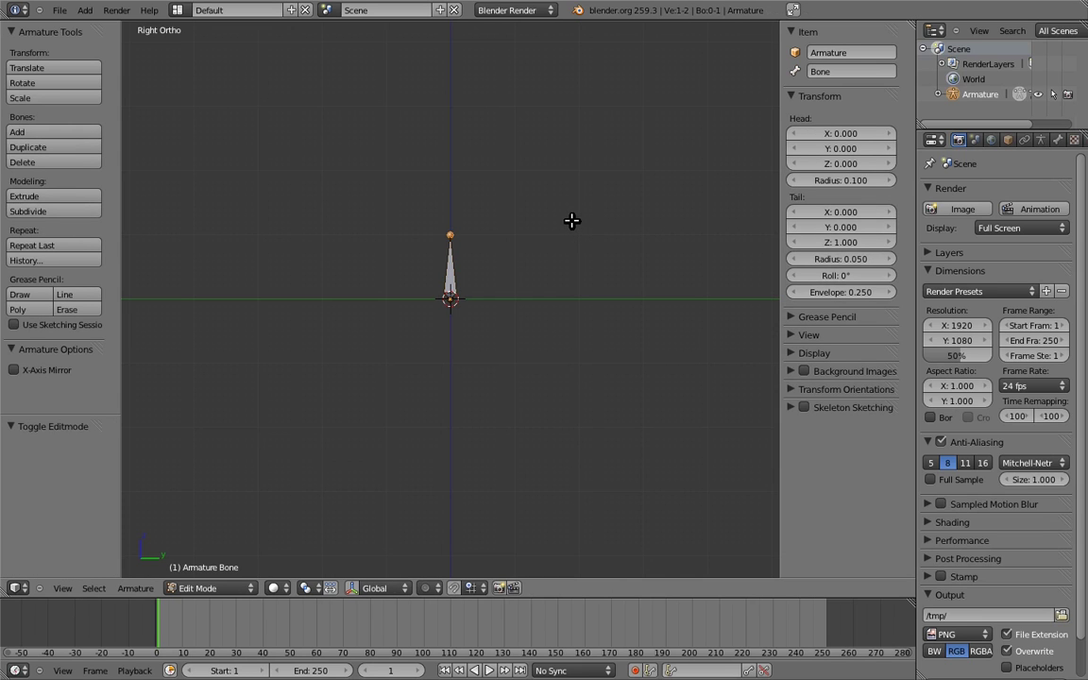
right_click_drag(452, 235, 548, 214)
right_click_drag(449, 296, 361, 212)
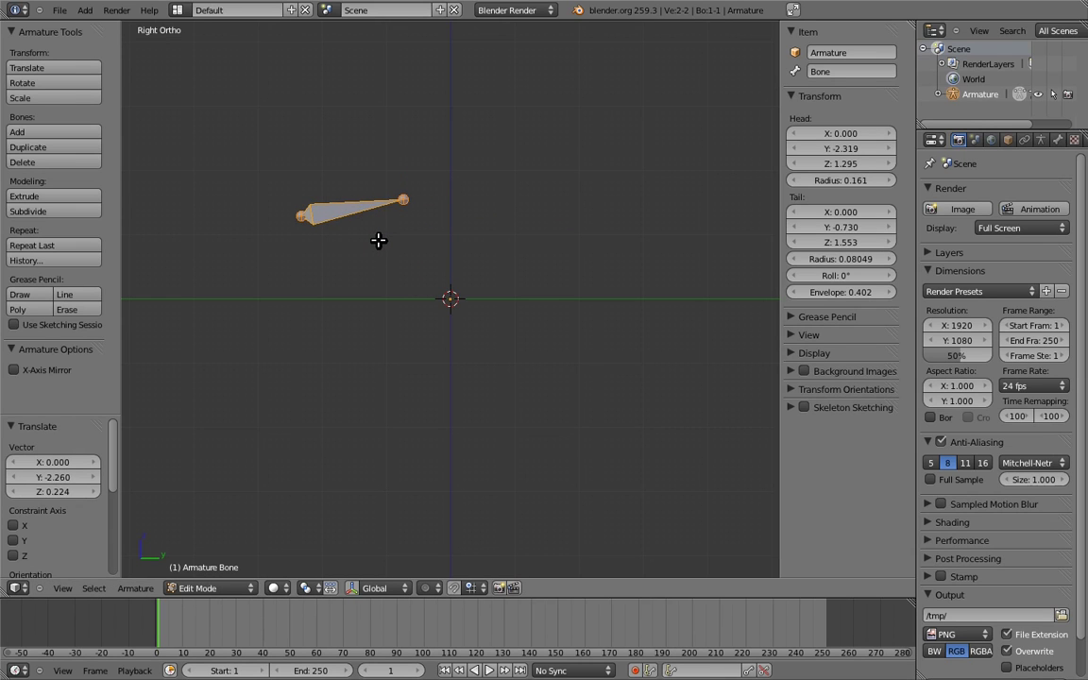
Step: Place the 3D cursor at about Y 1.85, Z 1.98 and add a second bone there
left_click(568, 170)
key("shift+a")
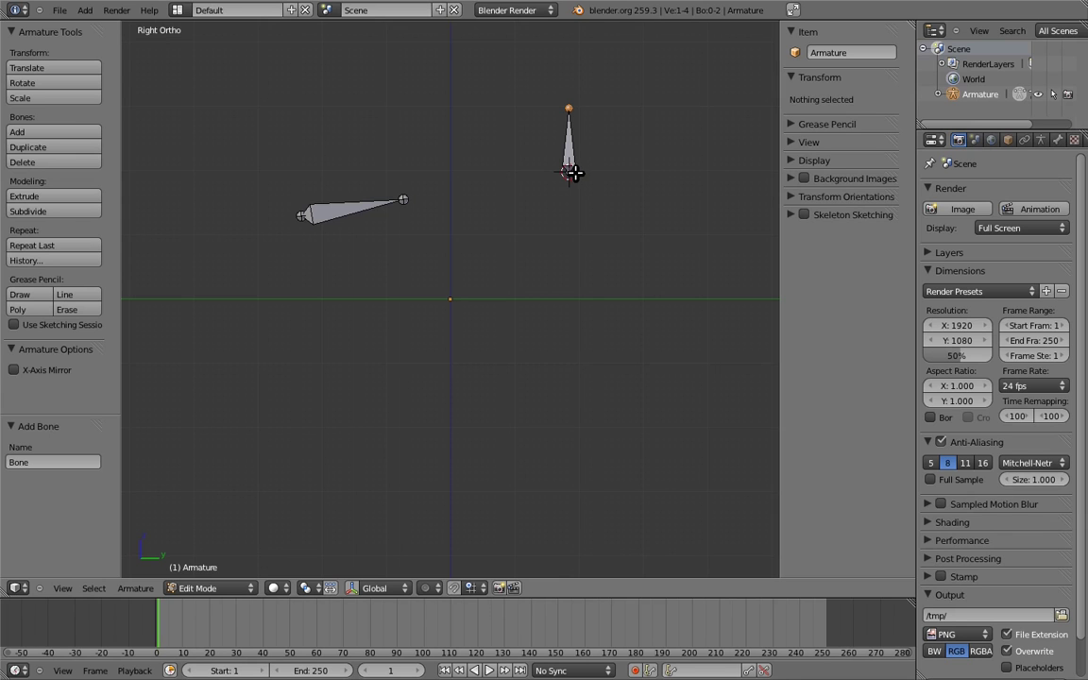
Step: In Pose Mode, move the second bone by about Y -0.58 and Z -1.70
key("ctrl+Tab")
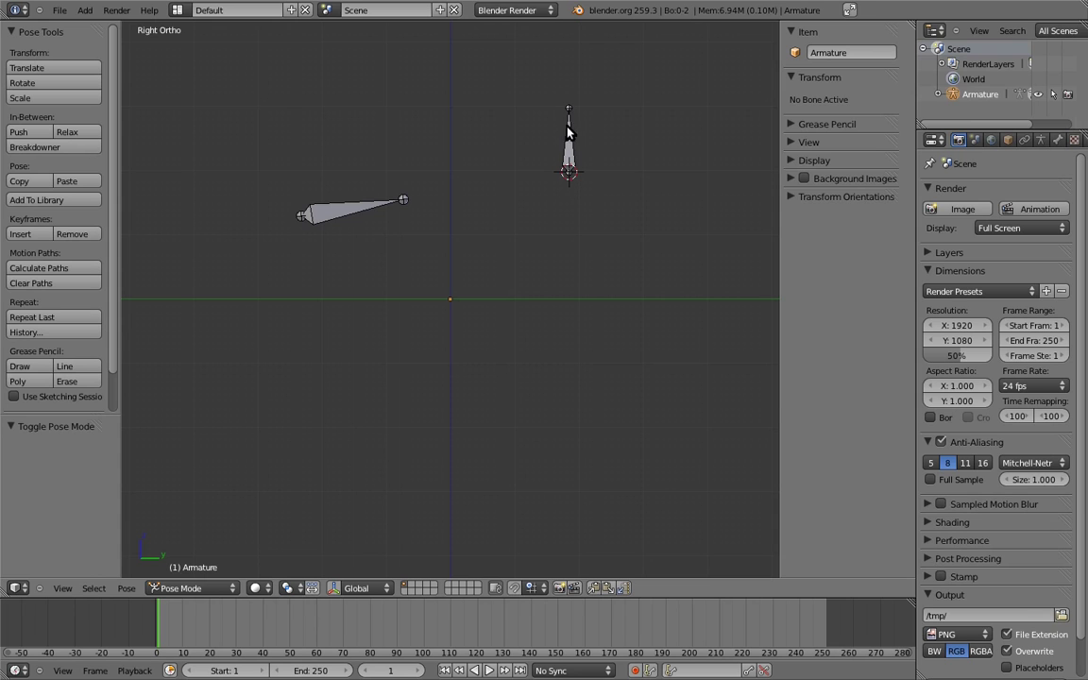
right_click(567, 141)
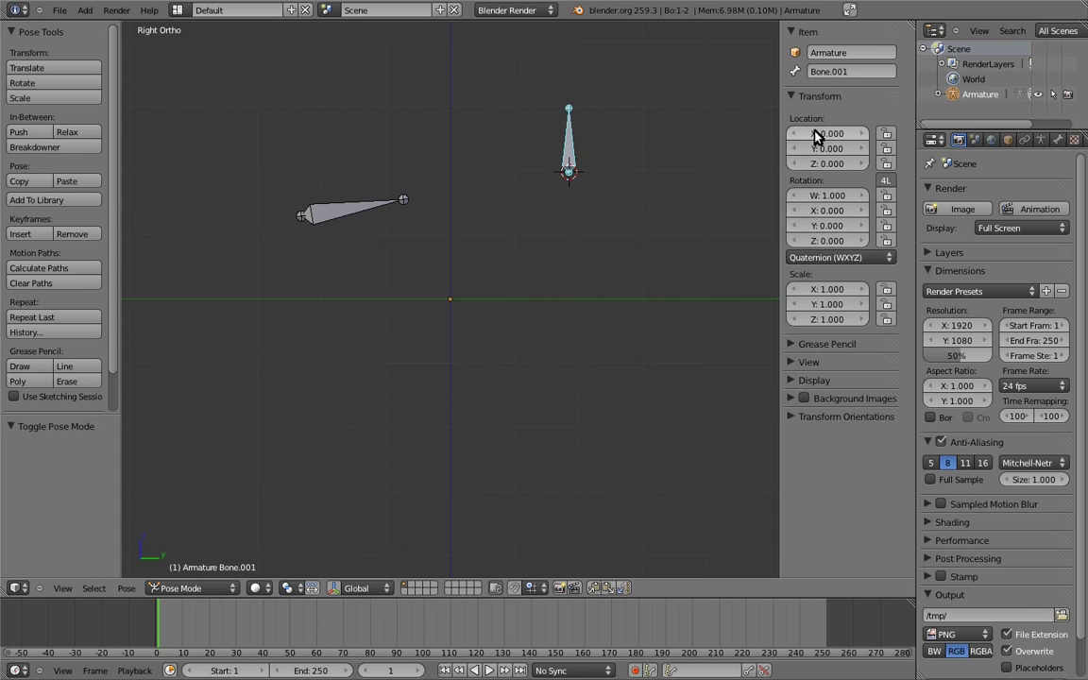
key("g")
left_click(584, 253)
Step: Rotate the second bone clockwise to about W 0.791, X -0.612 and scale it to about 1.644
key("r")
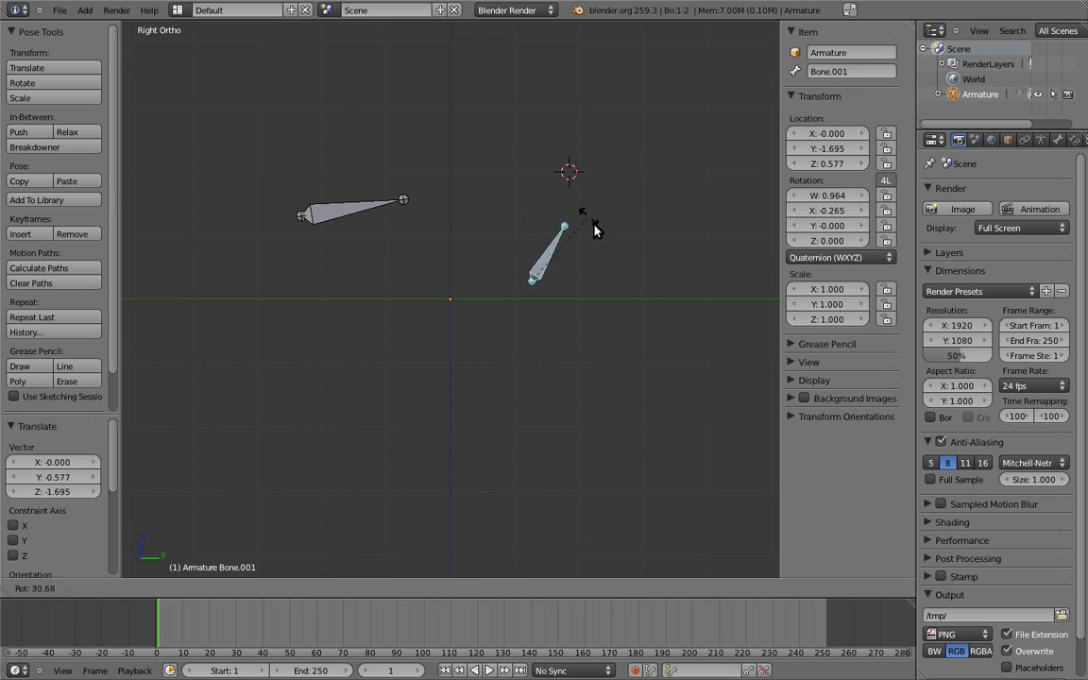
left_click(607, 276)
key("s")
left_click(732, 151)
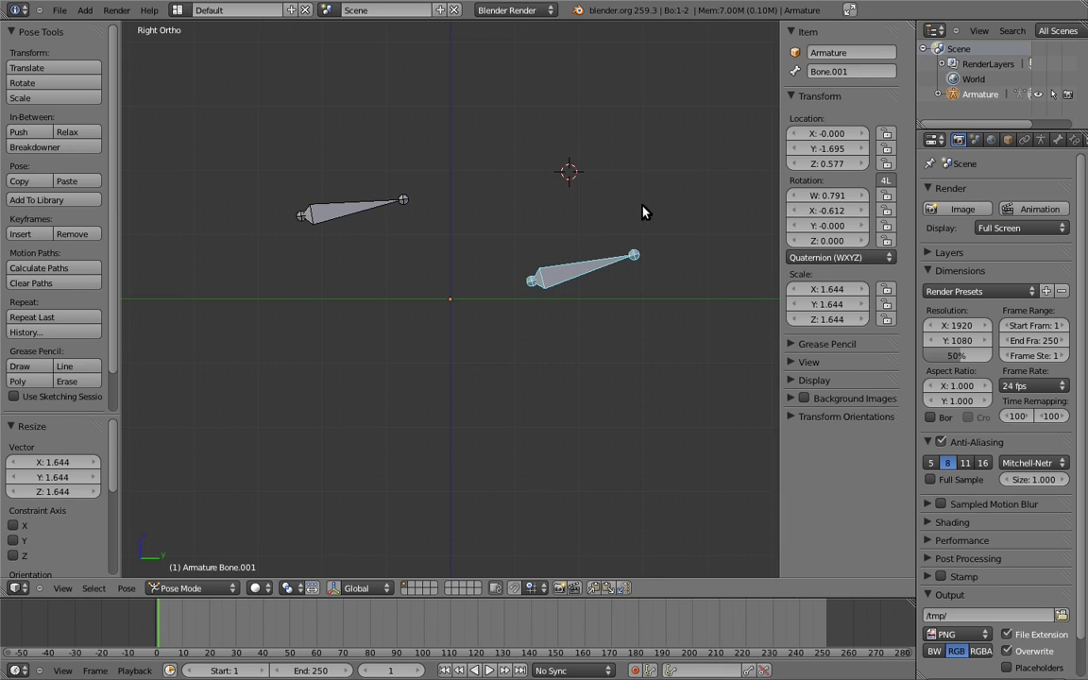
Step: Lock the second bone's X and Y location and try moving it with only Z free
left_click(886, 148)
left_click(885, 133)
key("g")
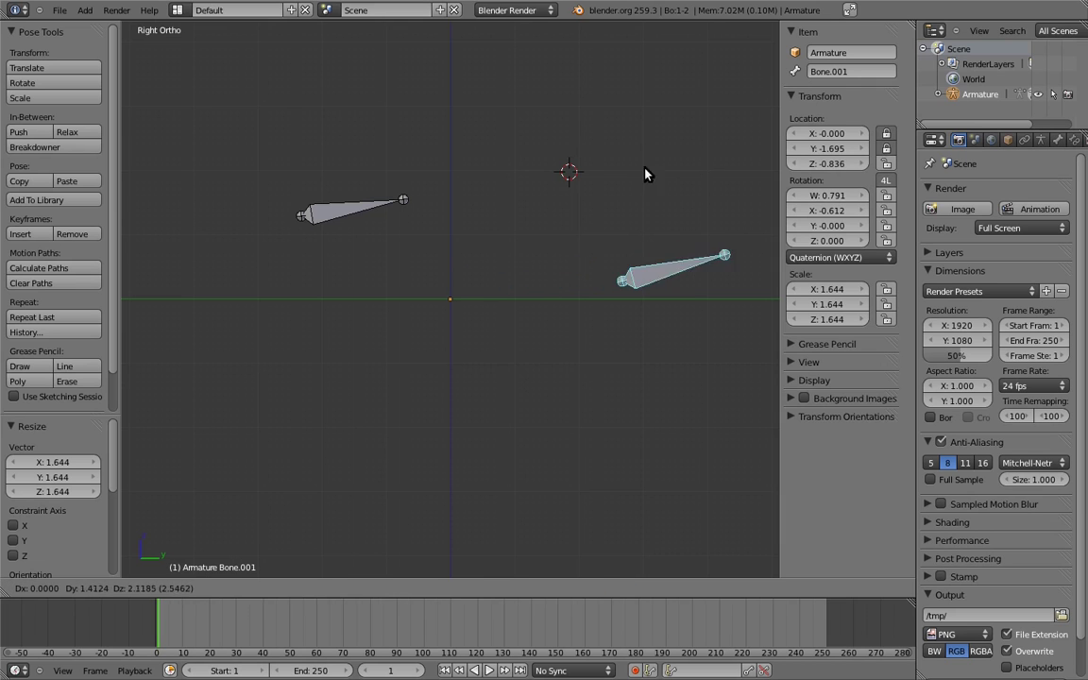
left_click(548, 215)
Step: Add a Copy Rotation constraint to the second bone with the first bone as its target
right_click(359, 210)
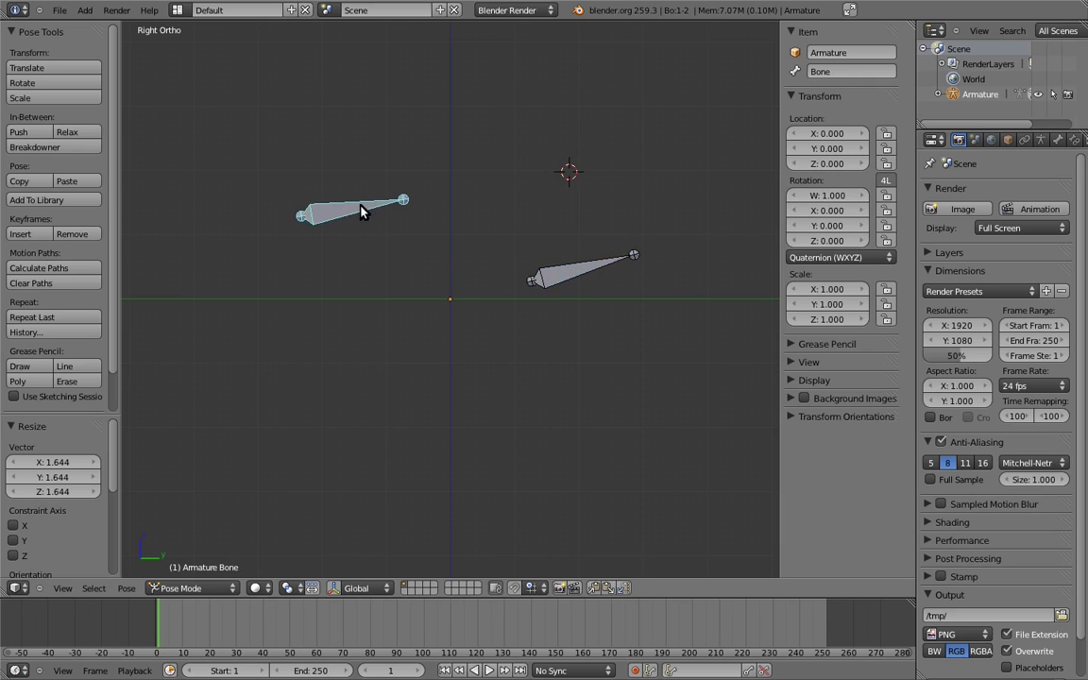
right_click(576, 274, "shift")
key("ctrl+shift+c")
left_click(510, 282)
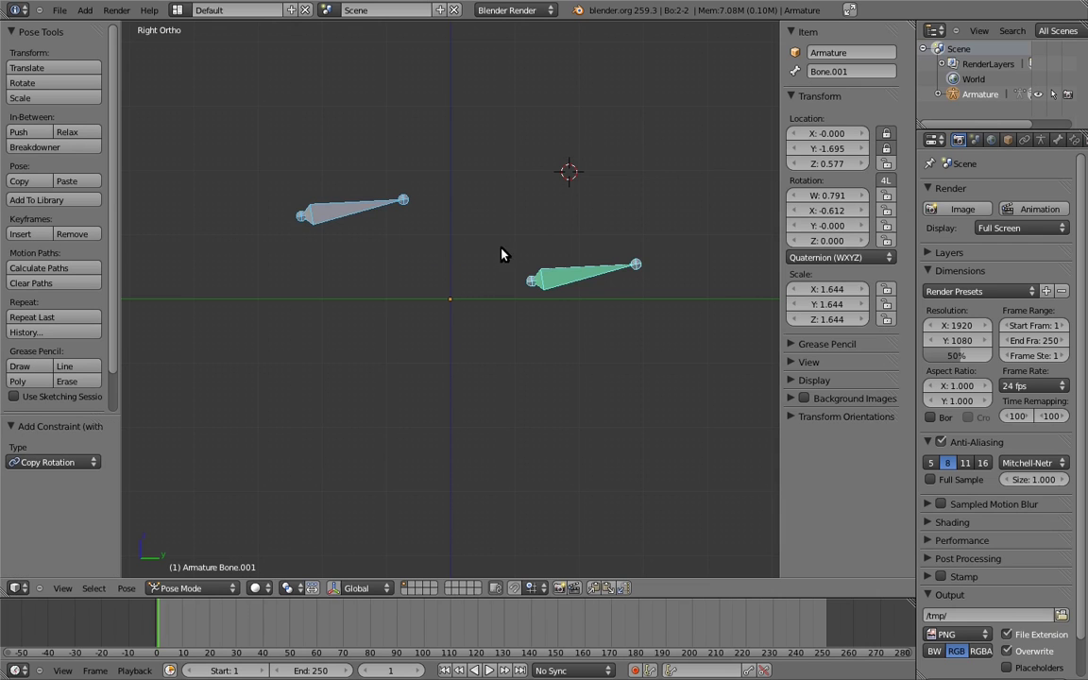
Step: Rotate the first bone to about W 0.940, X 0.340 to test the Copy Rotation constraint
right_click(363, 208)
key("r")
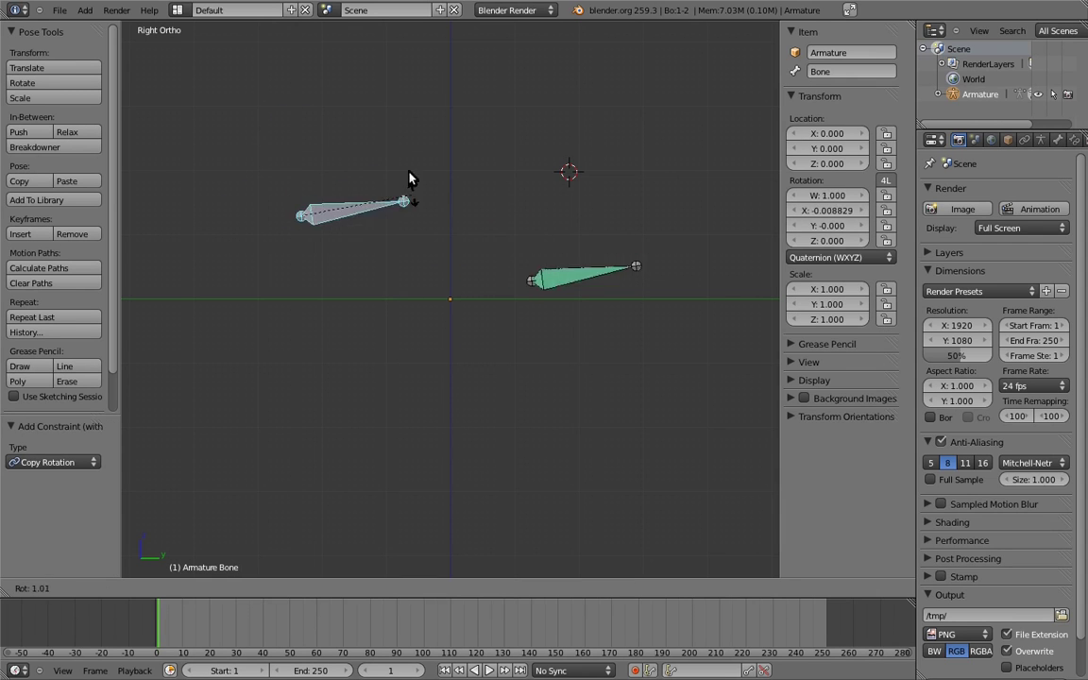
left_click(375, 128)
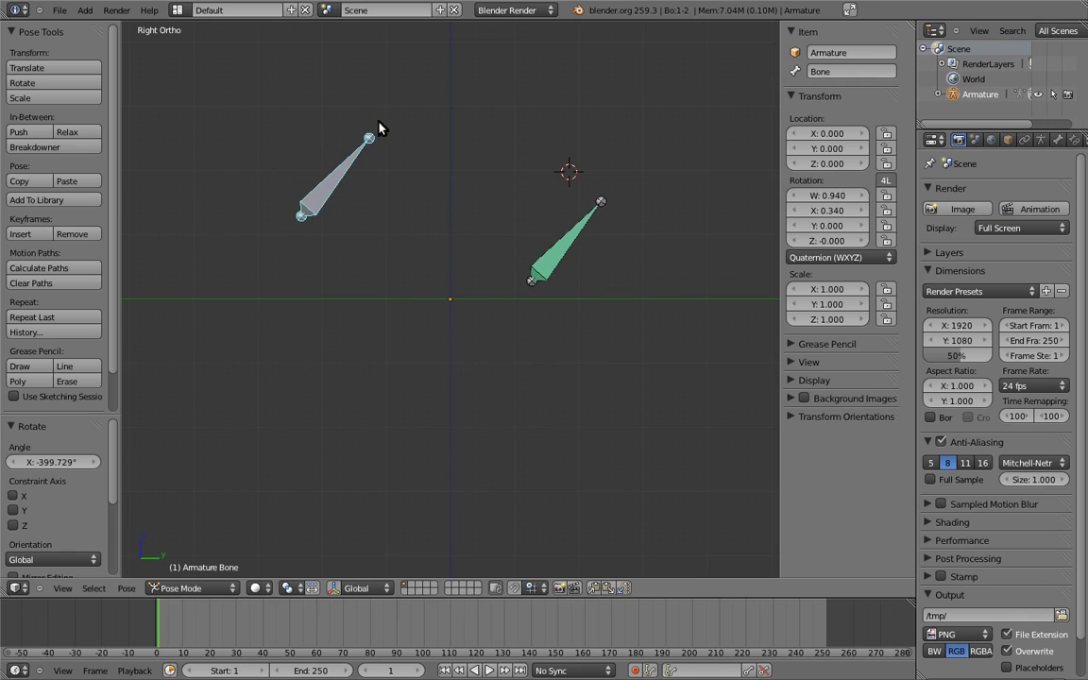
Step: Delete the Copy Rotation constraint from the second bone
right_click(571, 238)
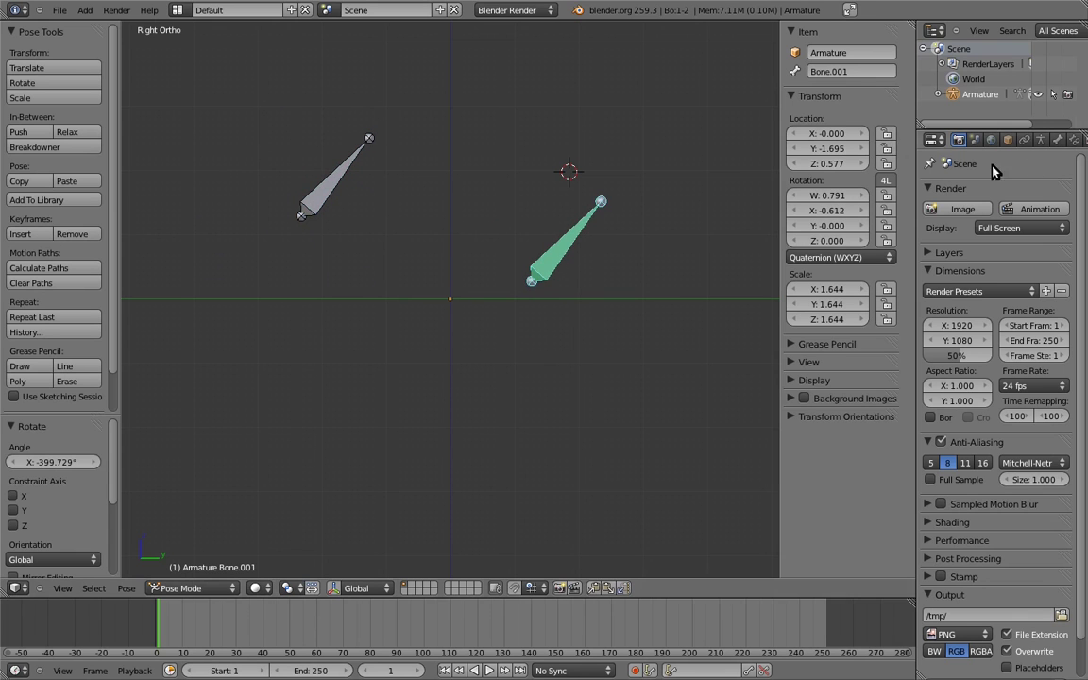
left_click(1073, 139)
left_click(1061, 239)
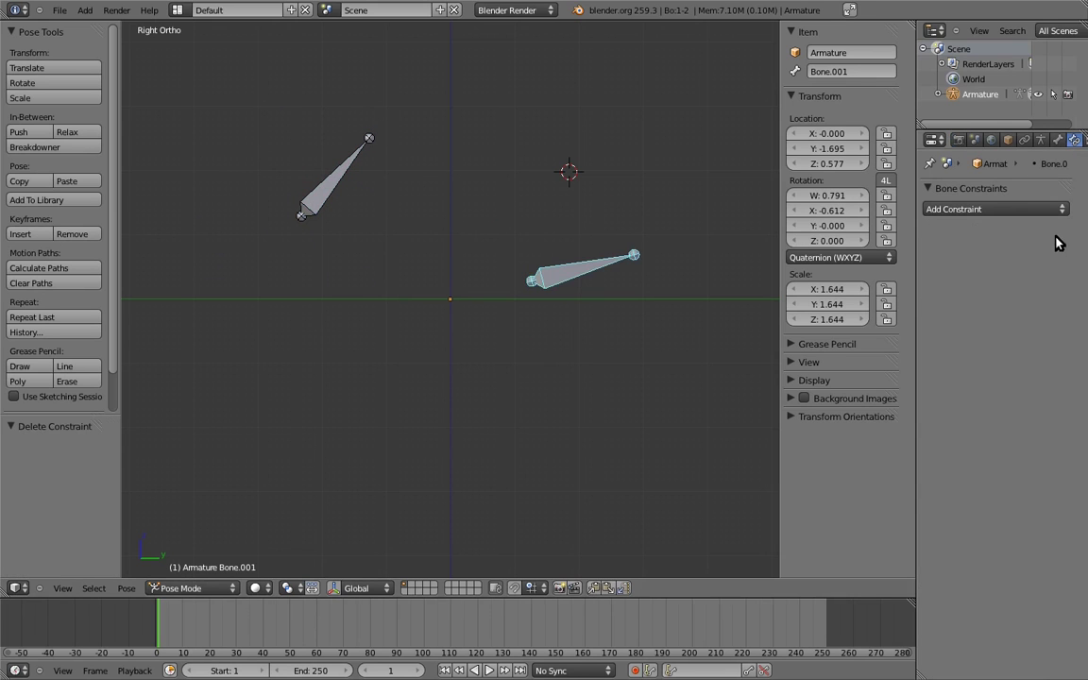
Step: Select both bones and clear their pose location, rotation and scale
key("a")
key("a")
key("alt+g")
key("alt+r")
key("alt+s")
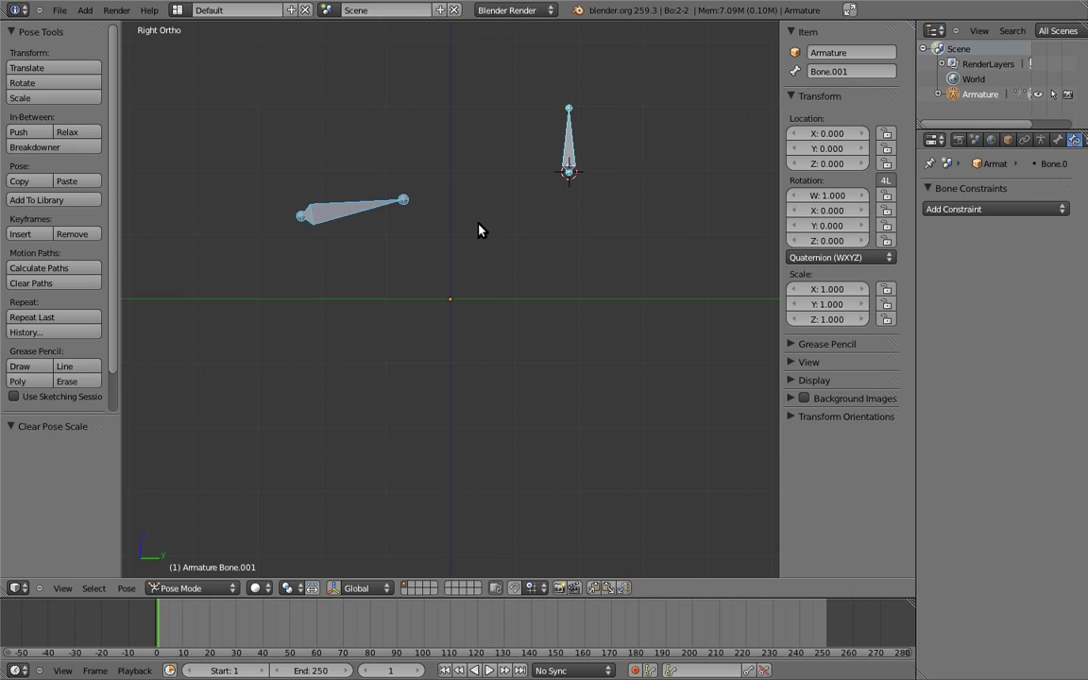
Step: In Edit Mode, parent the upright second bone to the first bone with Keep Offset
key("Tab")
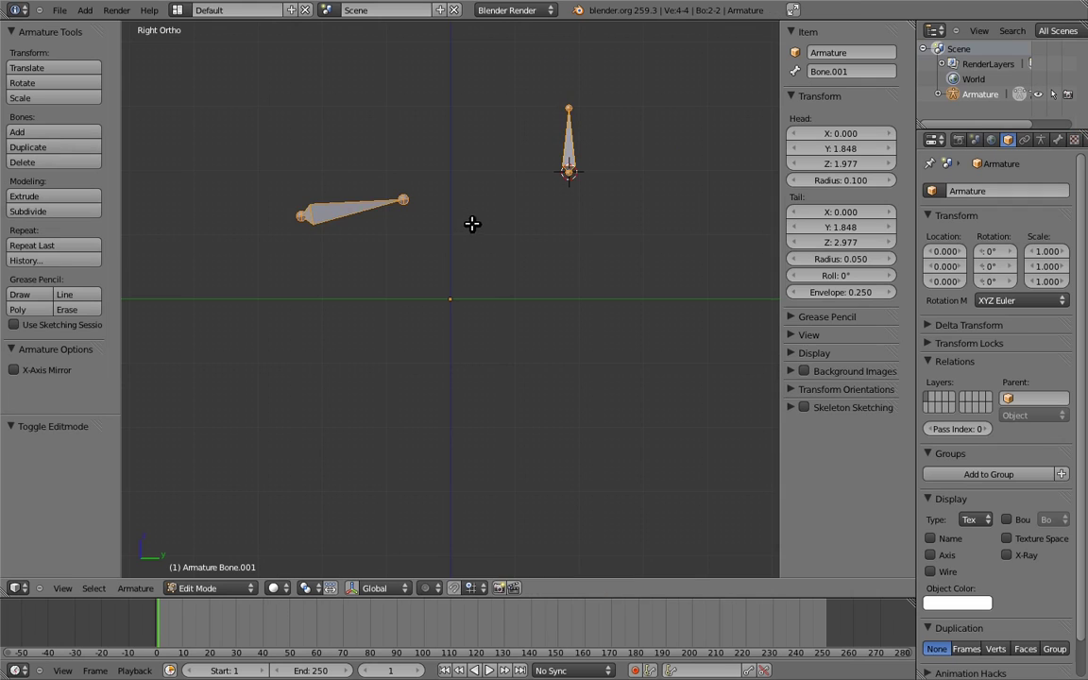
right_click(577, 142)
right_click(357, 201, "shift")
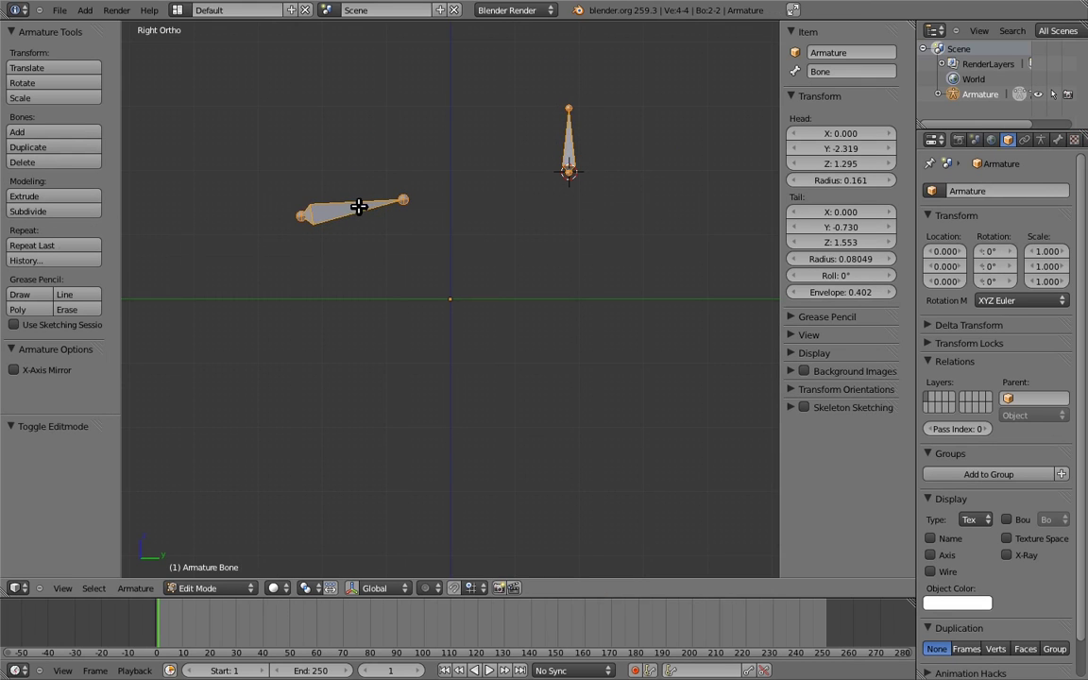
key("ctrl+p")
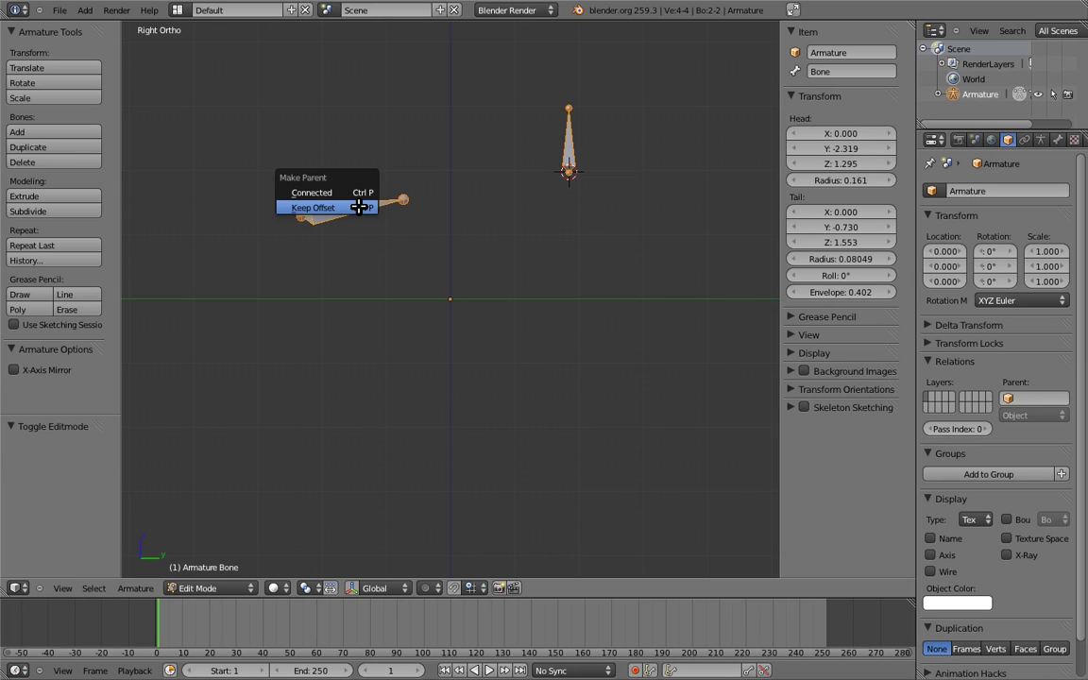
left_click(358, 207)
Step: Move the parent bone by about Y -0.118 and Z 0.765 in Edit Mode
right_click(354, 204)
key("g")
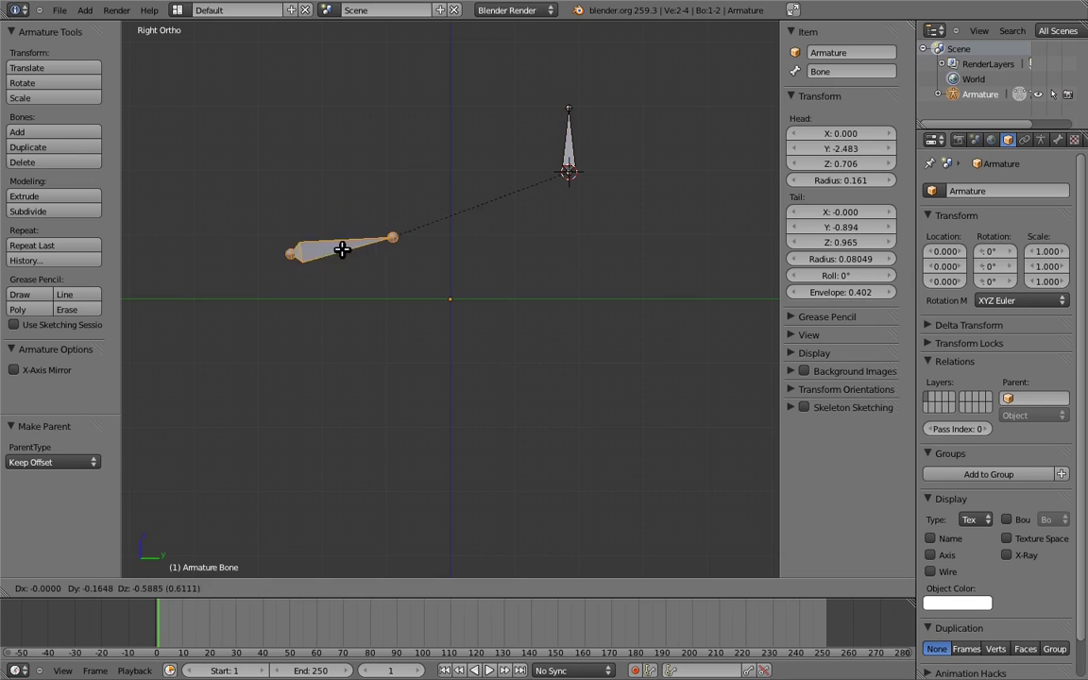
left_click(342, 152)
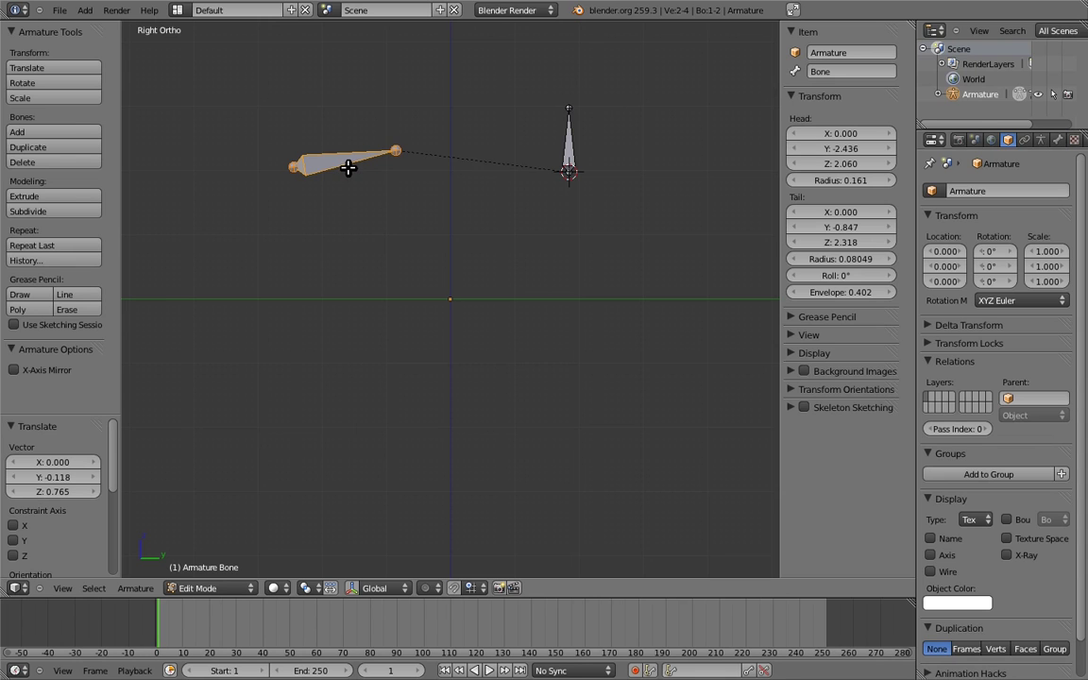
Step: In Pose Mode, move the parent bone by about Y 0.271 and Z -0.530 to test the parenting
key("ctrl+Tab")
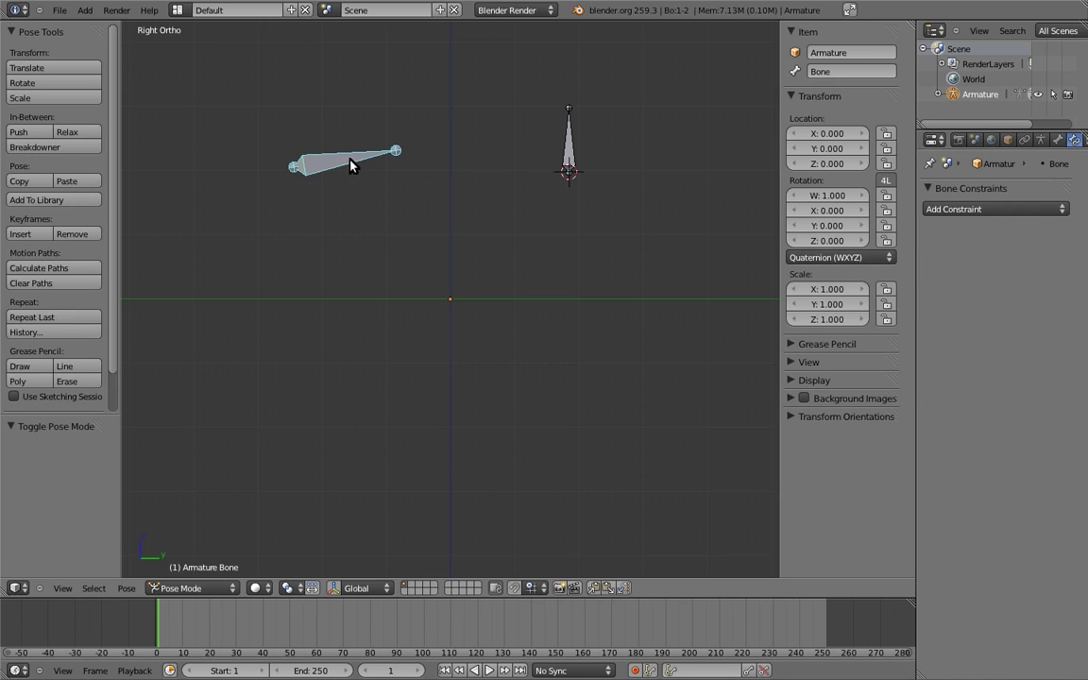
key("g")
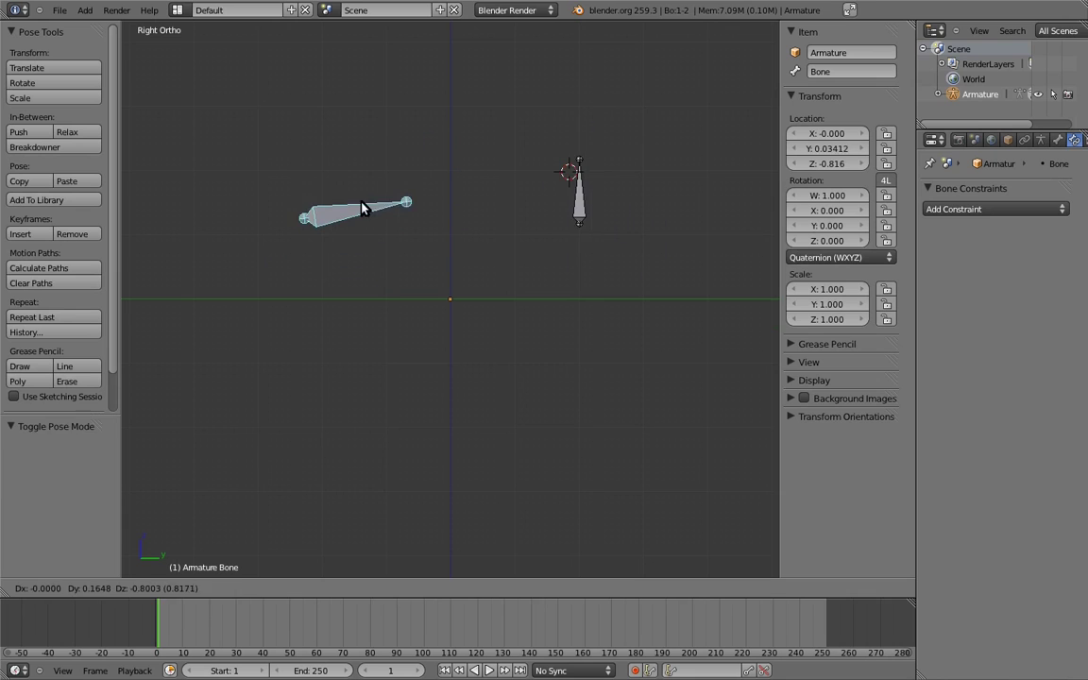
left_click(361, 207)
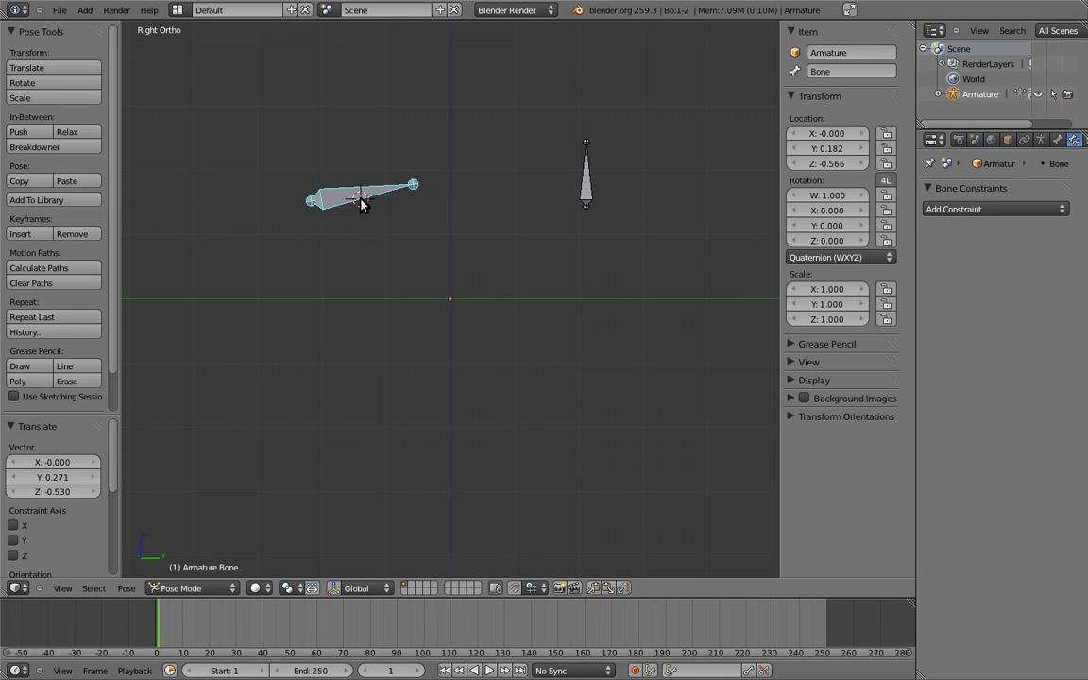
Step: Clear the parent bone's pose location, rotation and scale
key("alt+g")
key("alt+r")
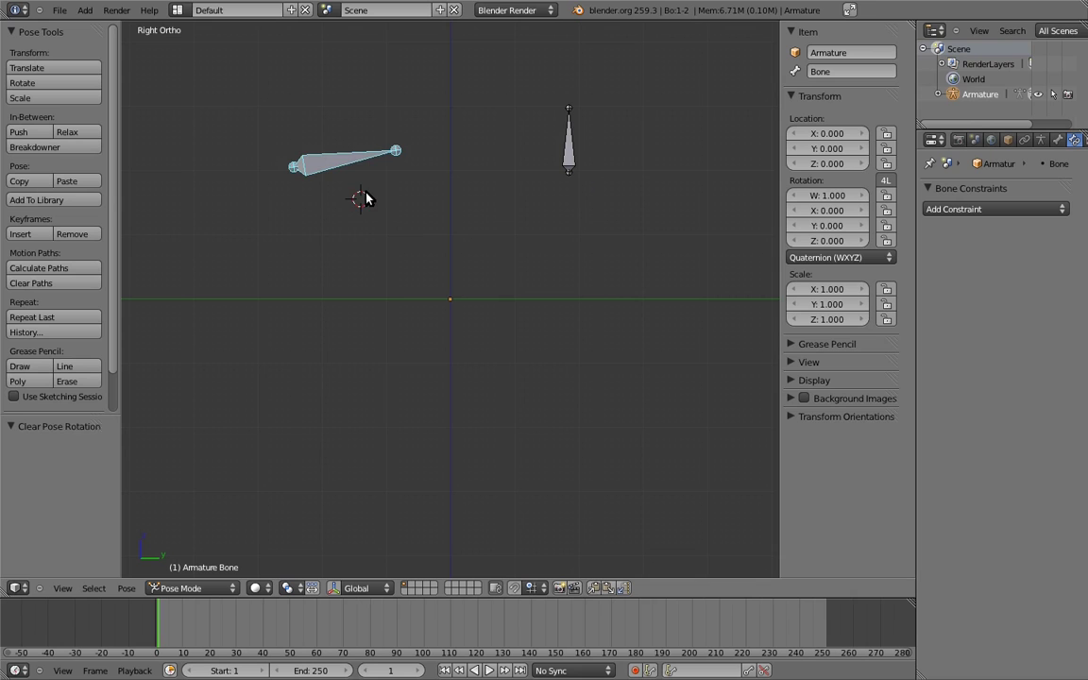
key("alt+s")
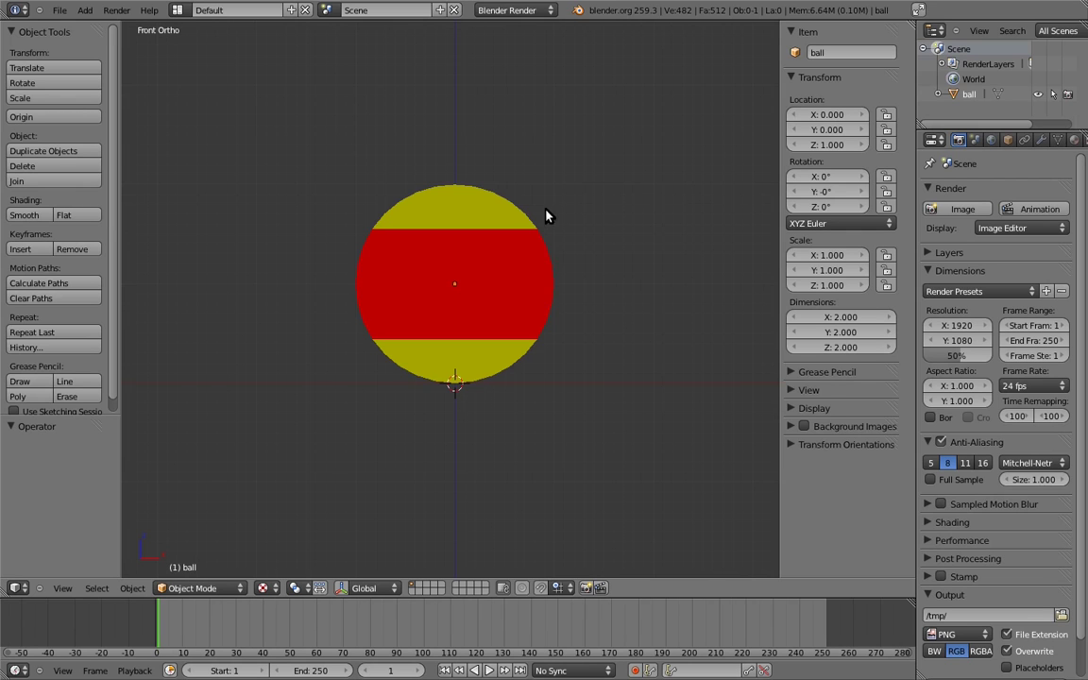
Step: Add a single-bone armature at the base of the ball
key("shift+a")
mouse_move(540, 209)
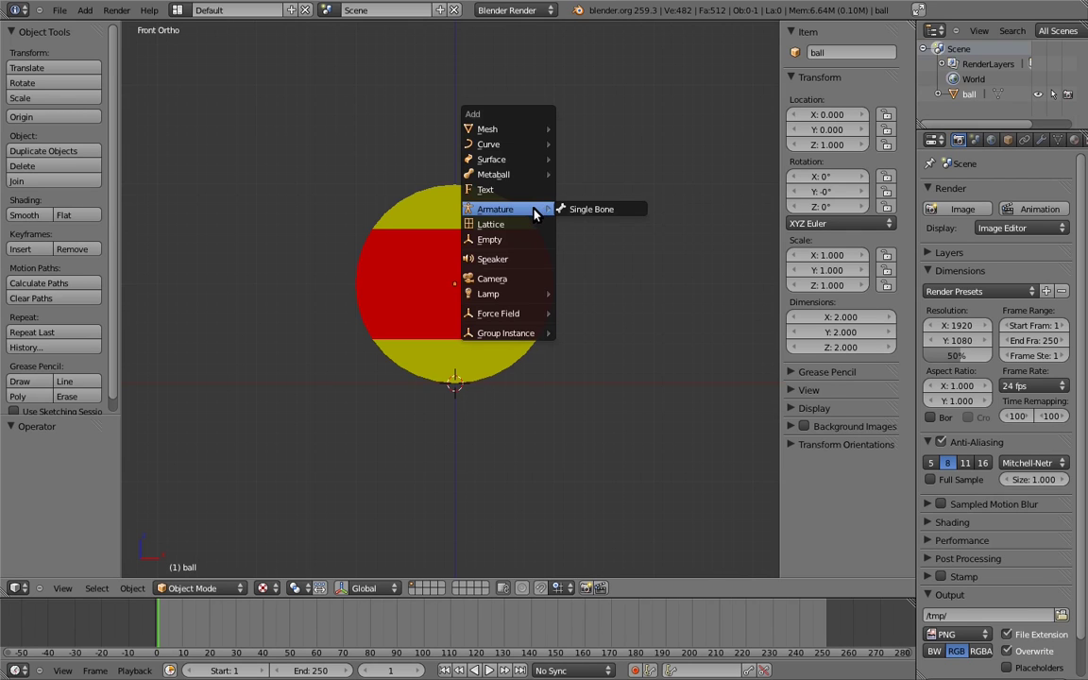
left_click(592, 210)
Step: Rename the armature object to rig and turn on its X-Ray display
left_click(848, 53)
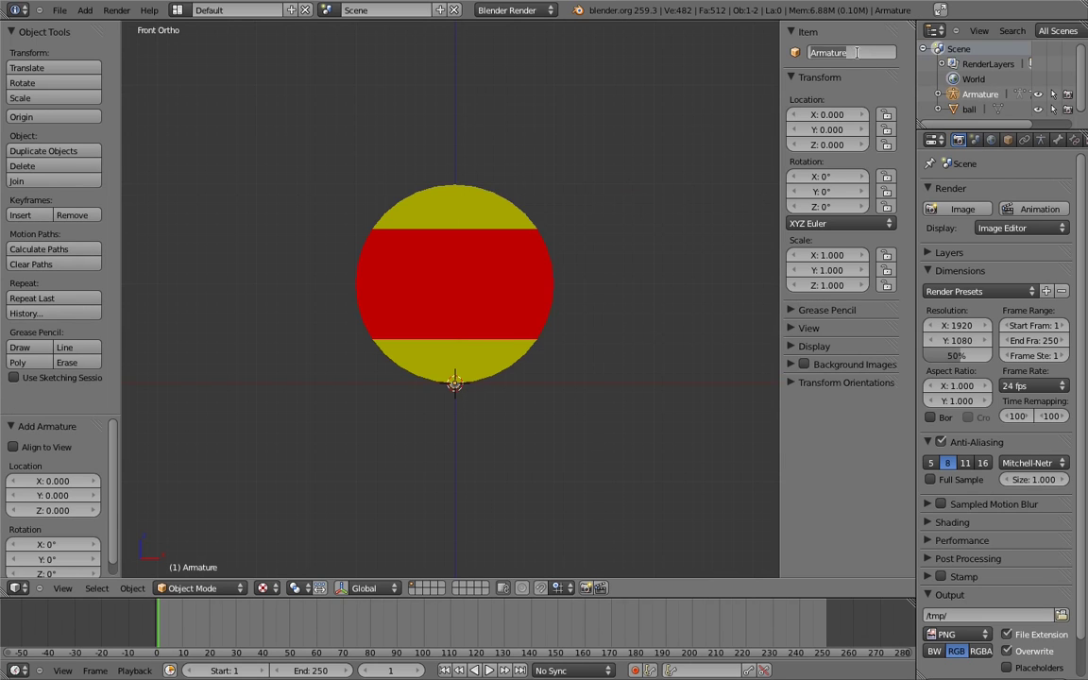
key("BackSpace")
type("rig")
key("Return")
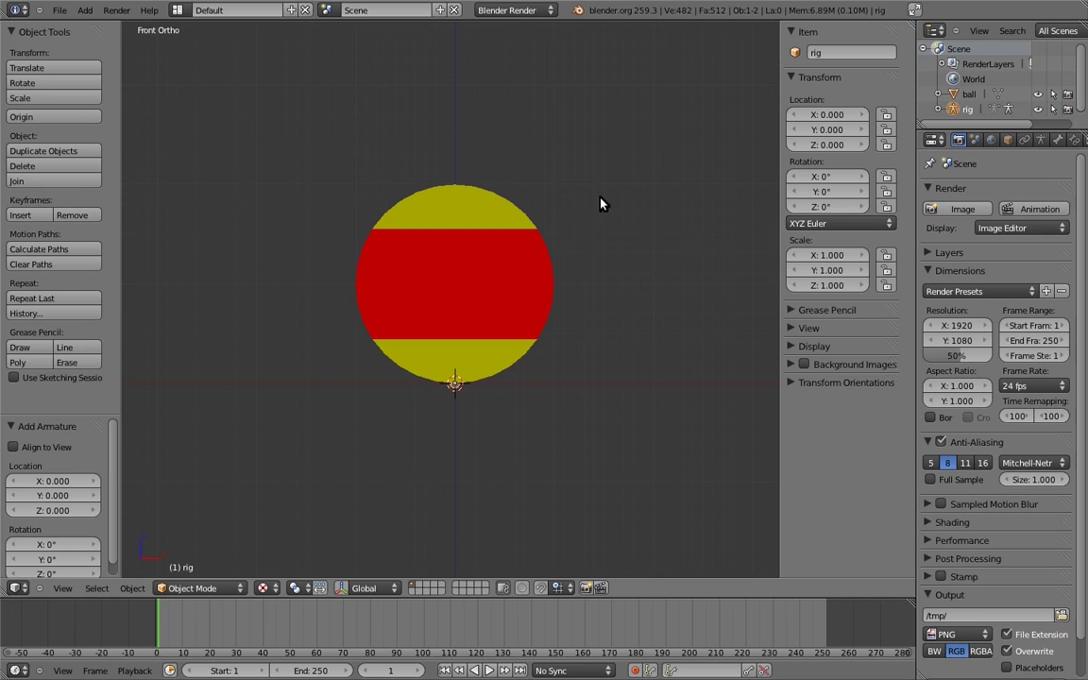
left_click(1007, 139)
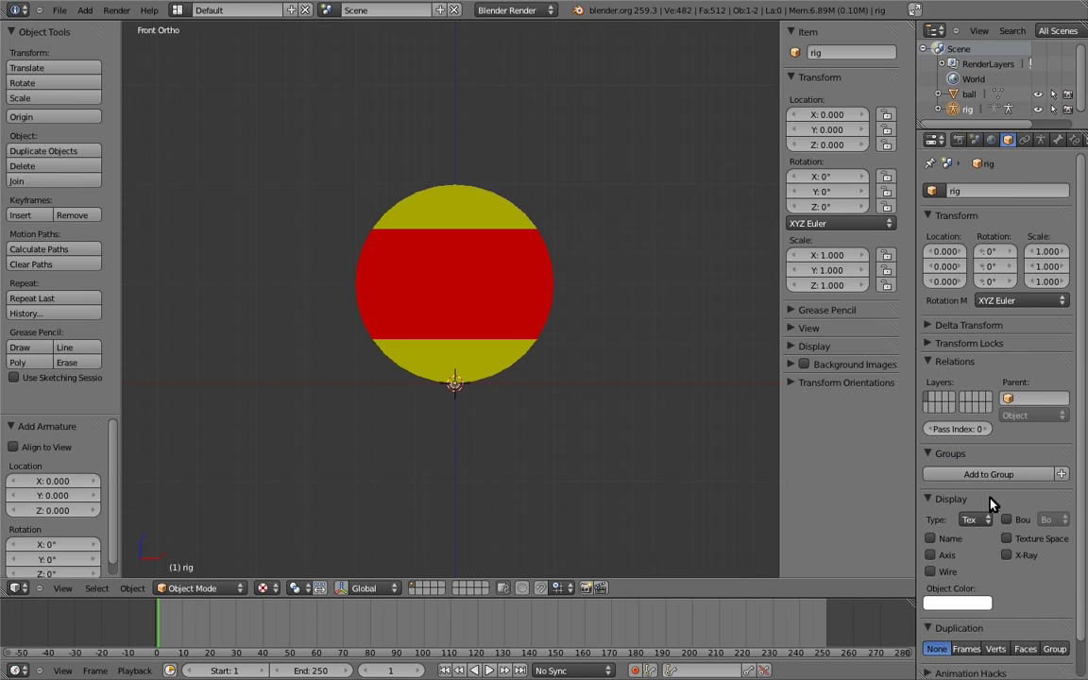
left_click(1006, 555)
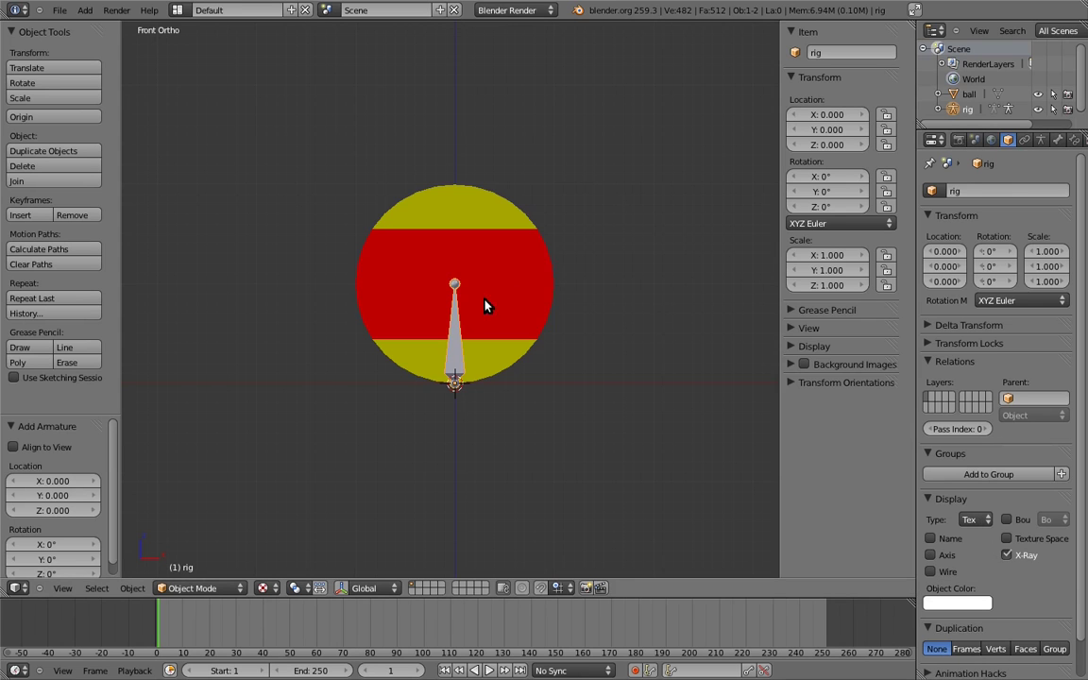
Step: In Edit Mode, move the whole bone up 1.000 along Z so it starts at the ball's centre
key("Tab")
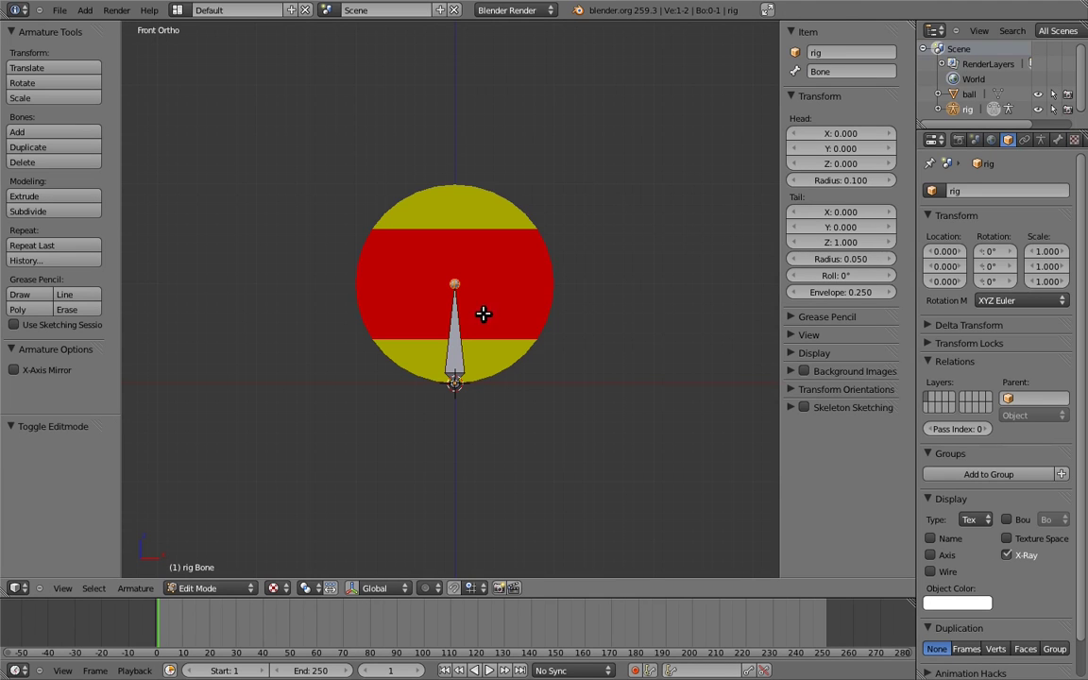
right_click(454, 309)
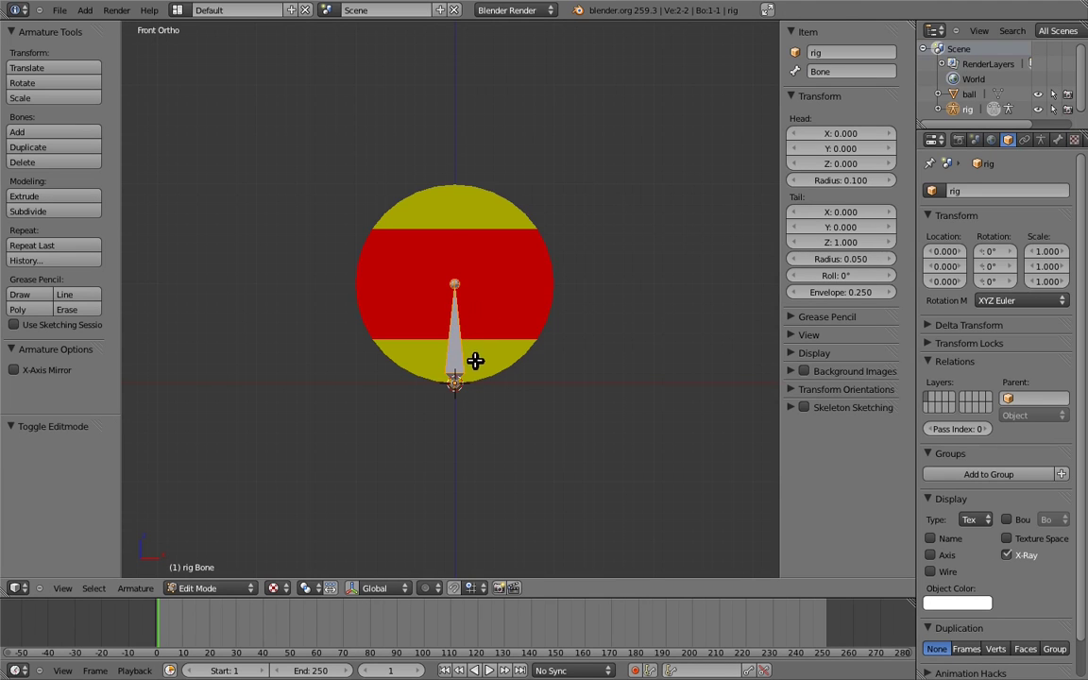
key("g")
key("z")
left_click(477, 262)
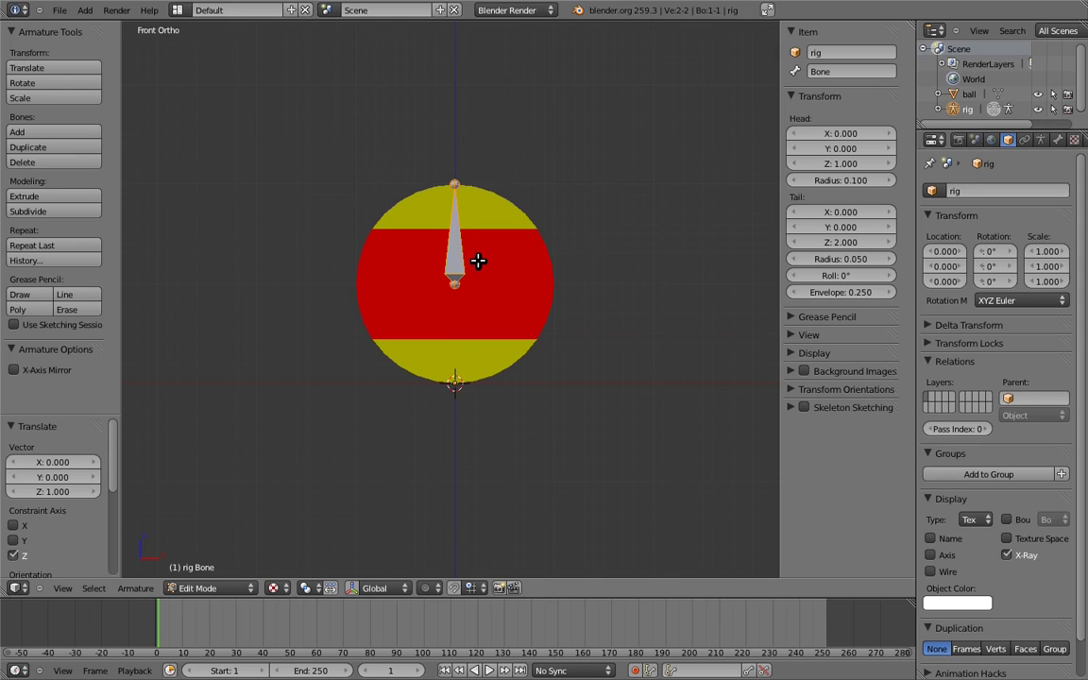
Step: In the right side view, move the bone's tail by Y 1.000 and Z -1.000 so the bone lies along Y
key("KP_3")
right_click(452, 182)
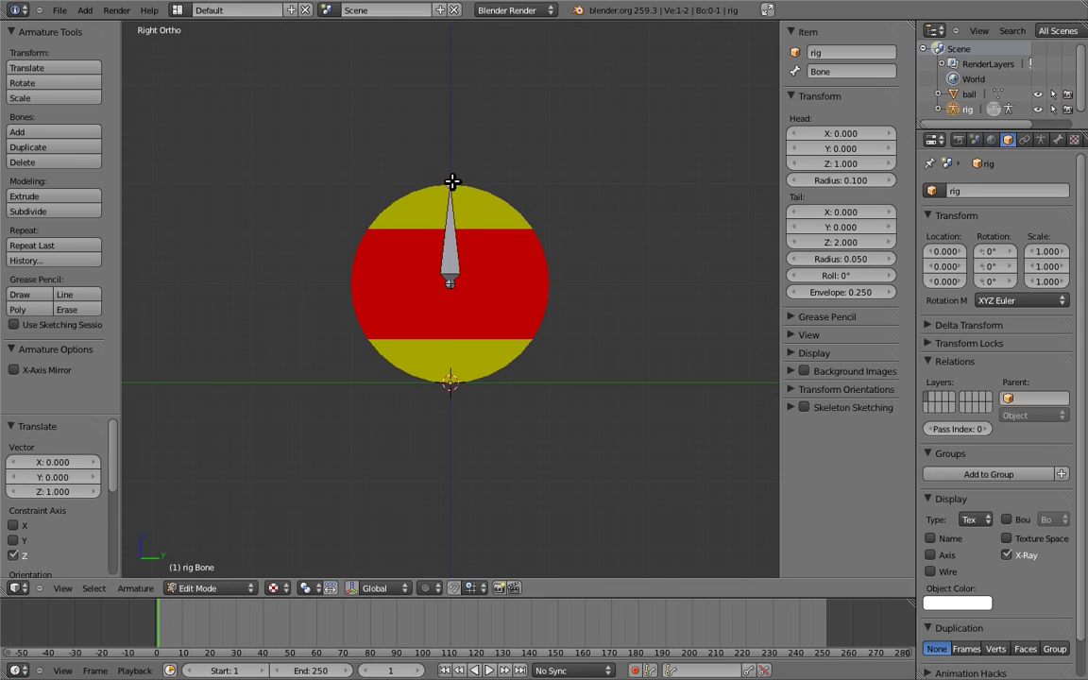
key("g")
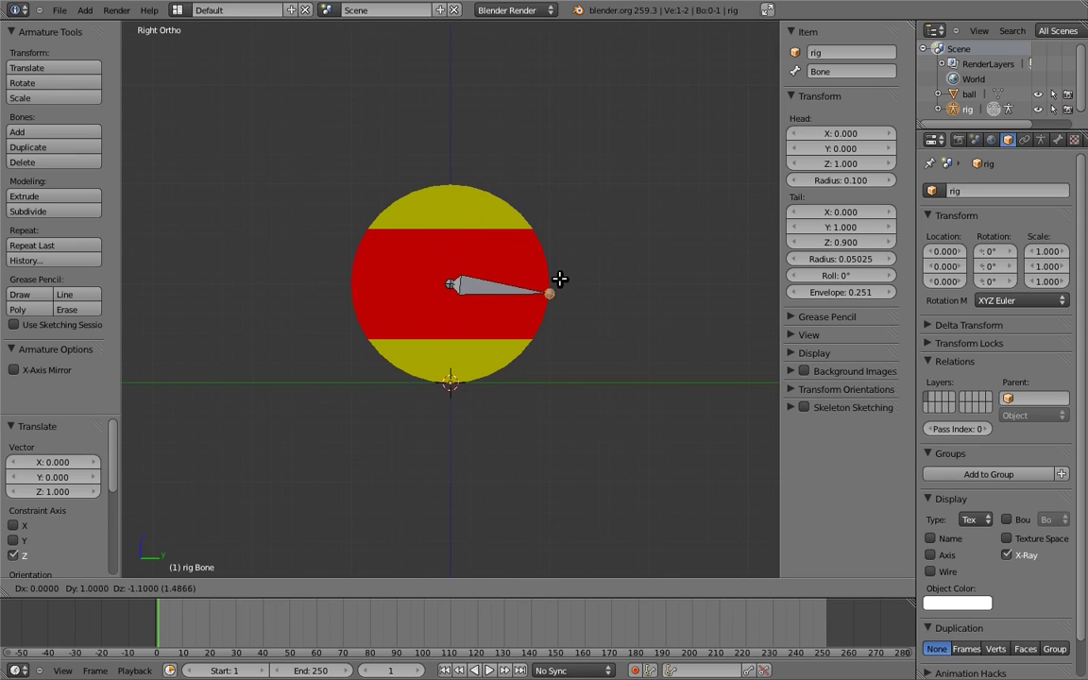
left_click(561, 277)
Step: Return to the front view and rename the bone to spin
key("KP_1")
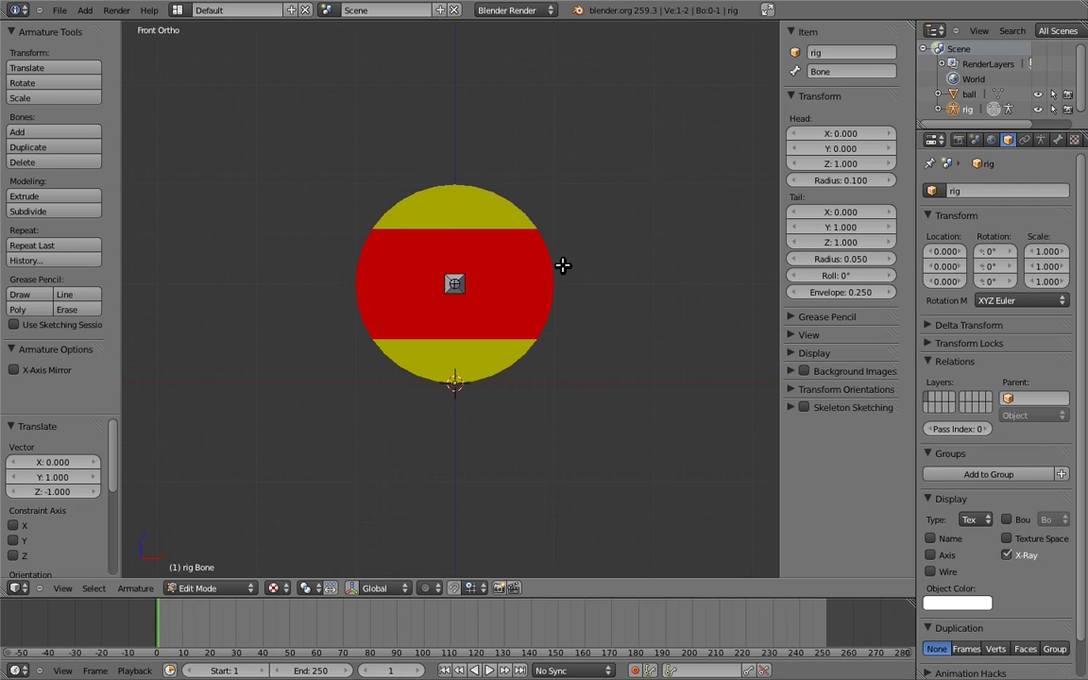
left_click(836, 72)
type("spin")
key("Return")
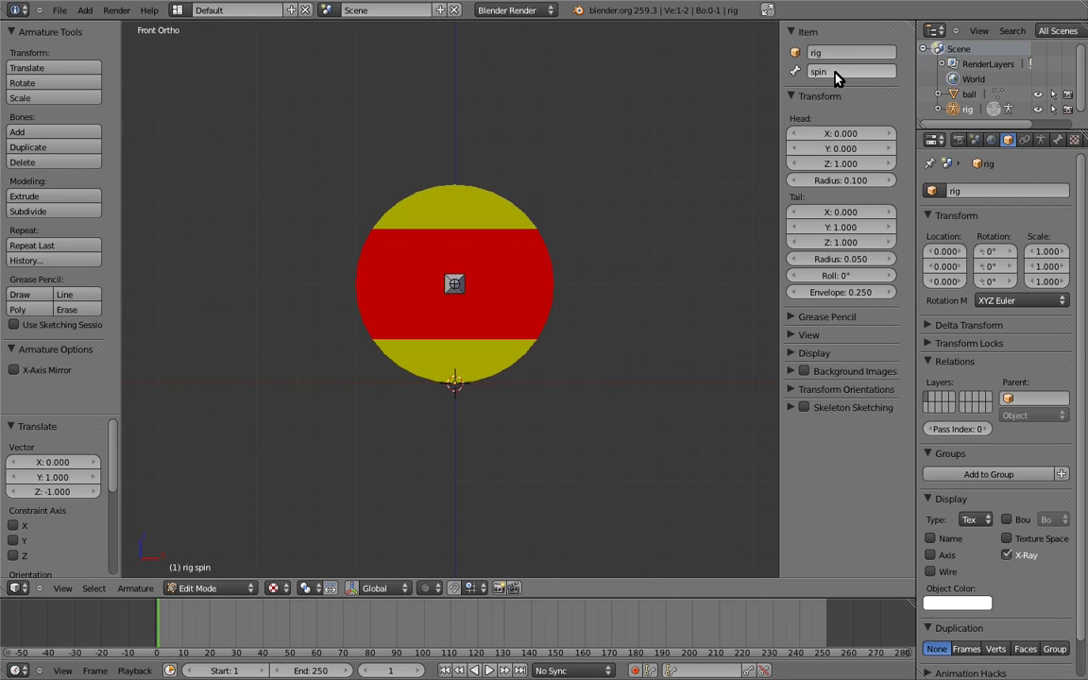
Step: In Pose Mode, set the spin bone's rotation mode to XYZ Euler
key("ctrl+Tab")
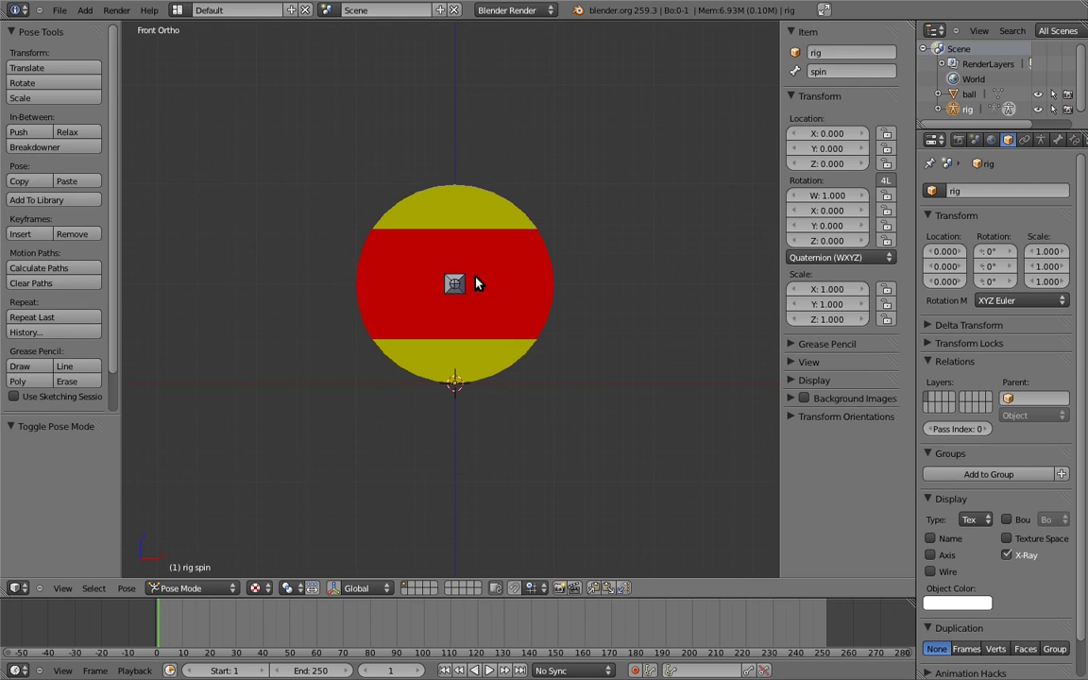
right_click(463, 279)
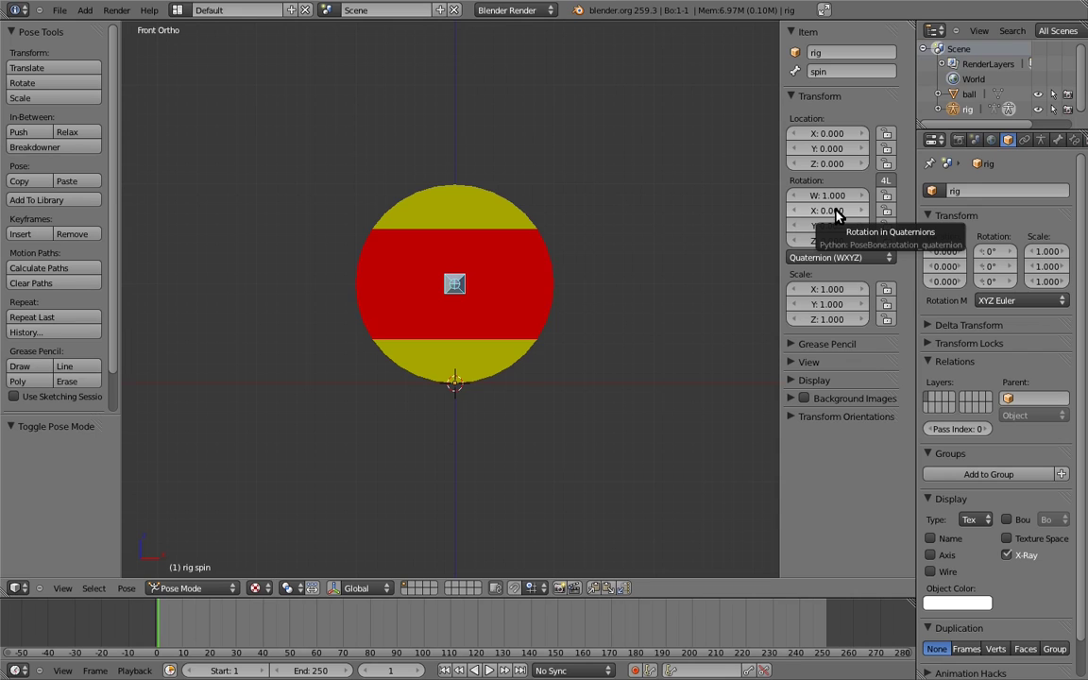
left_click(845, 257)
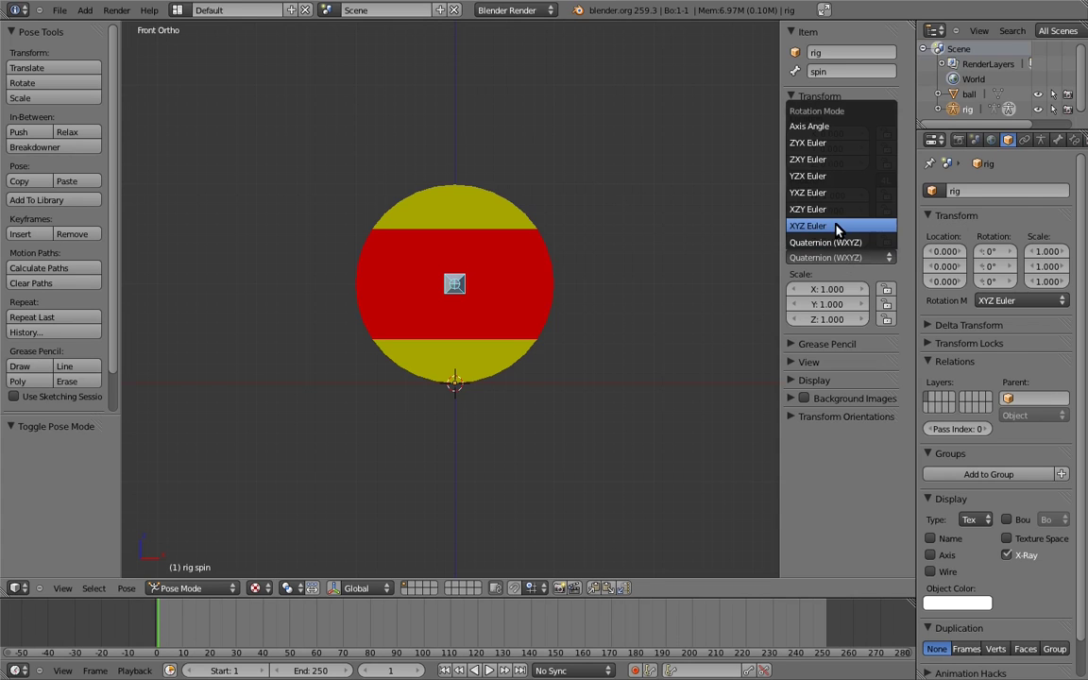
left_click(834, 227)
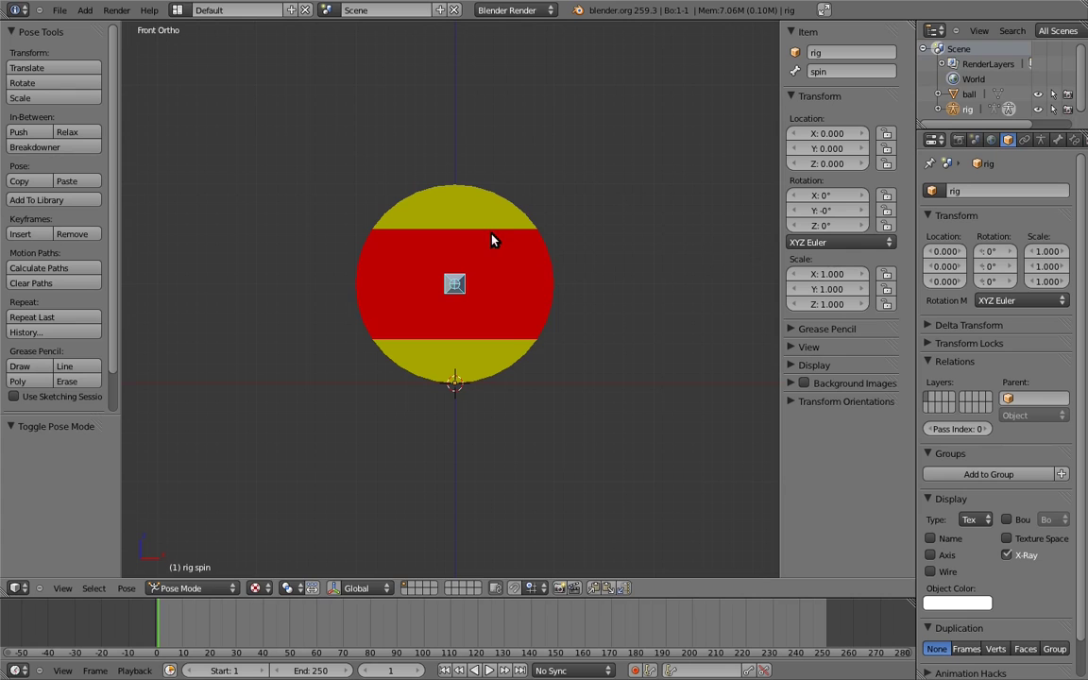
Step: Lock the spin bone's location, scale, and X and Z rotation, leaving only Y rotation free
key("r")
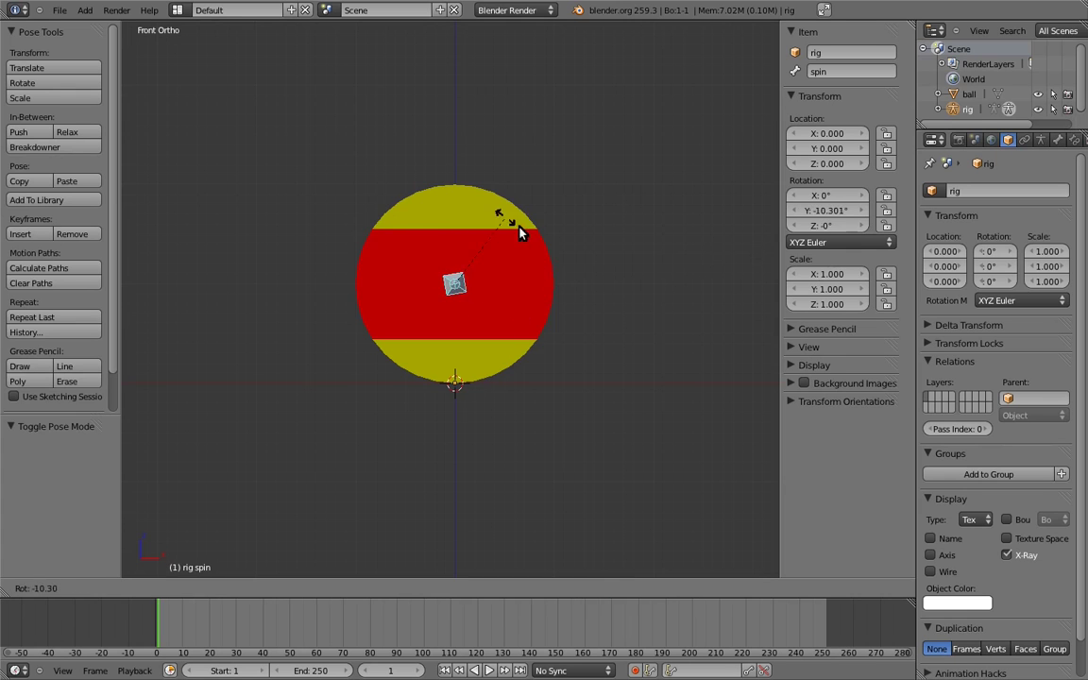
key("Escape")
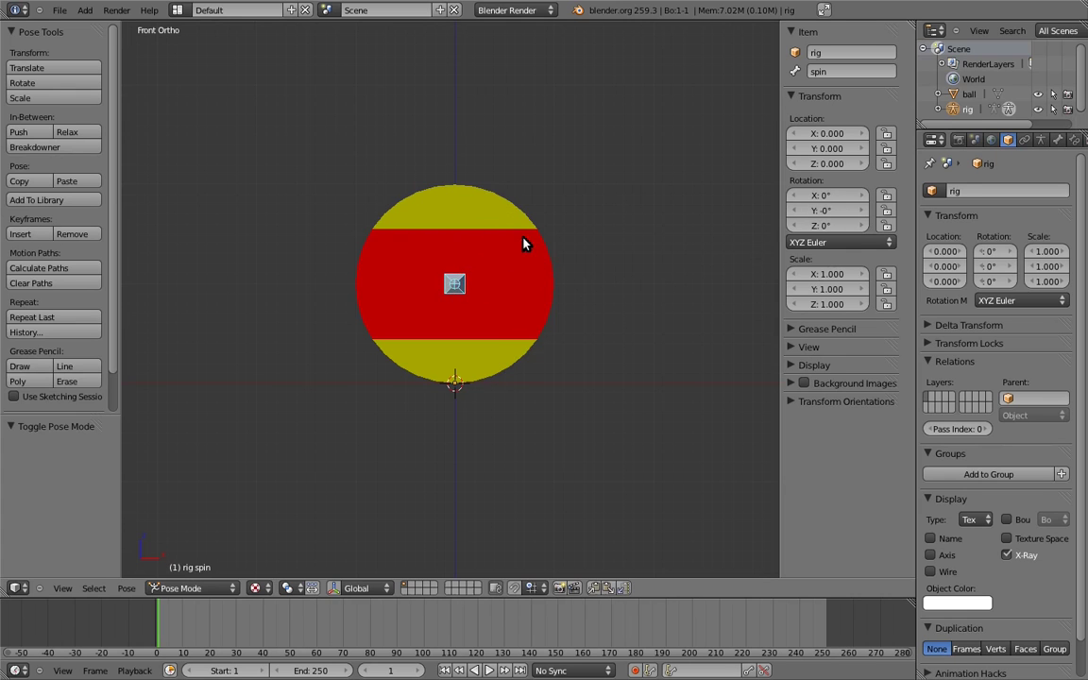
left_click(886, 227)
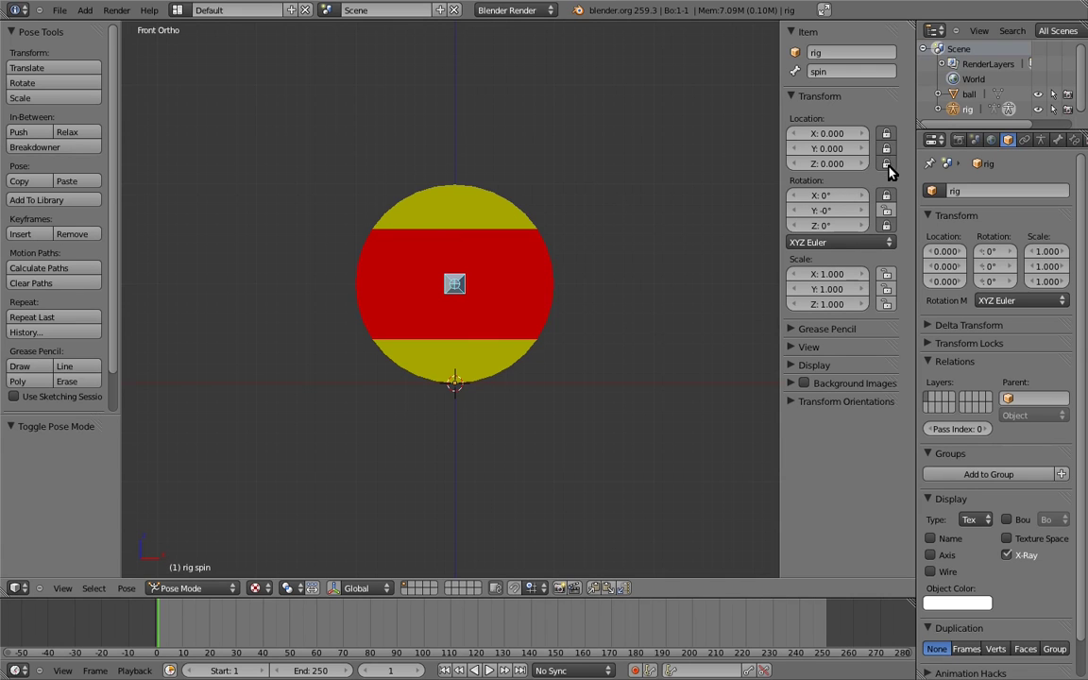
left_click(886, 274)
left_click(886, 289)
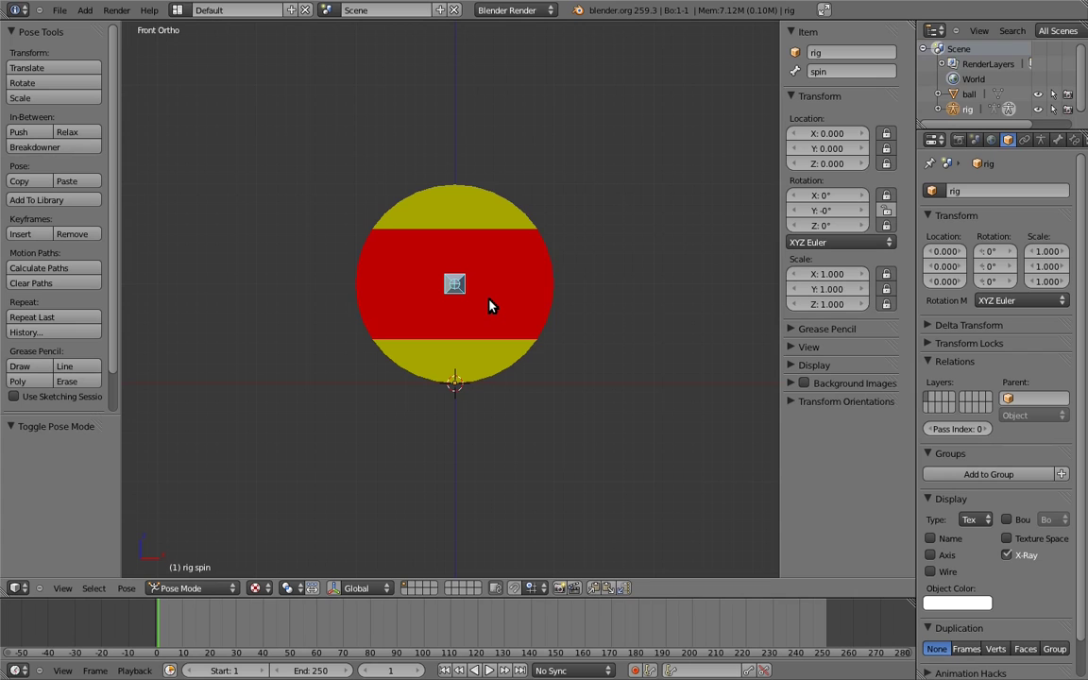
Step: Parent the ball to the spin bone using the Bone parent type
right_click(537, 243)
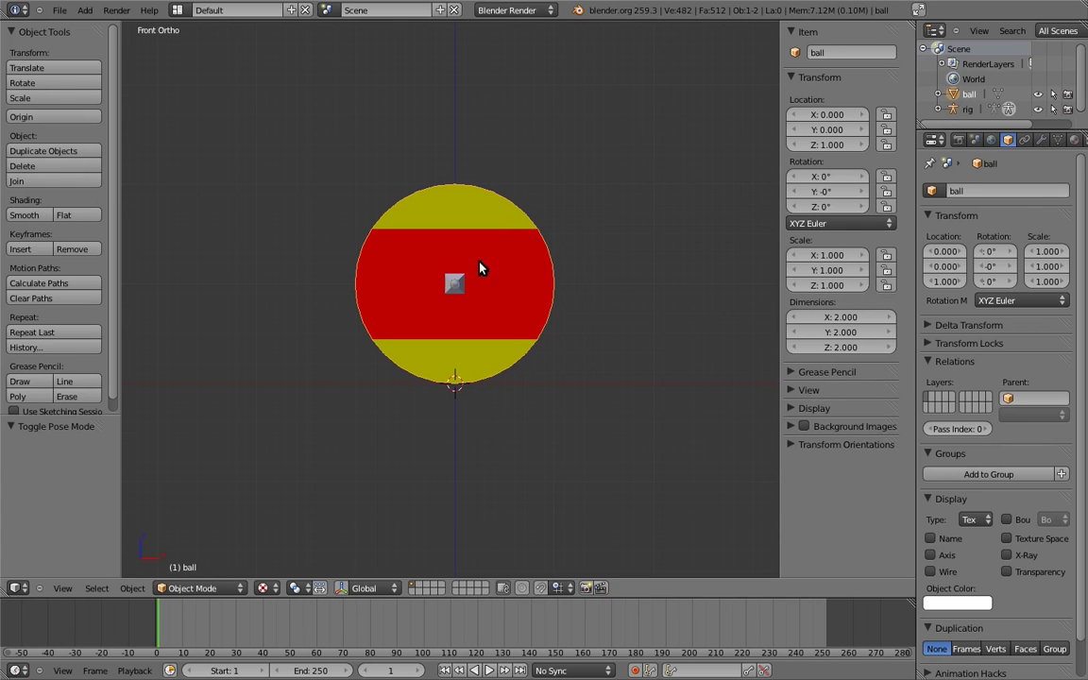
right_click(453, 285)
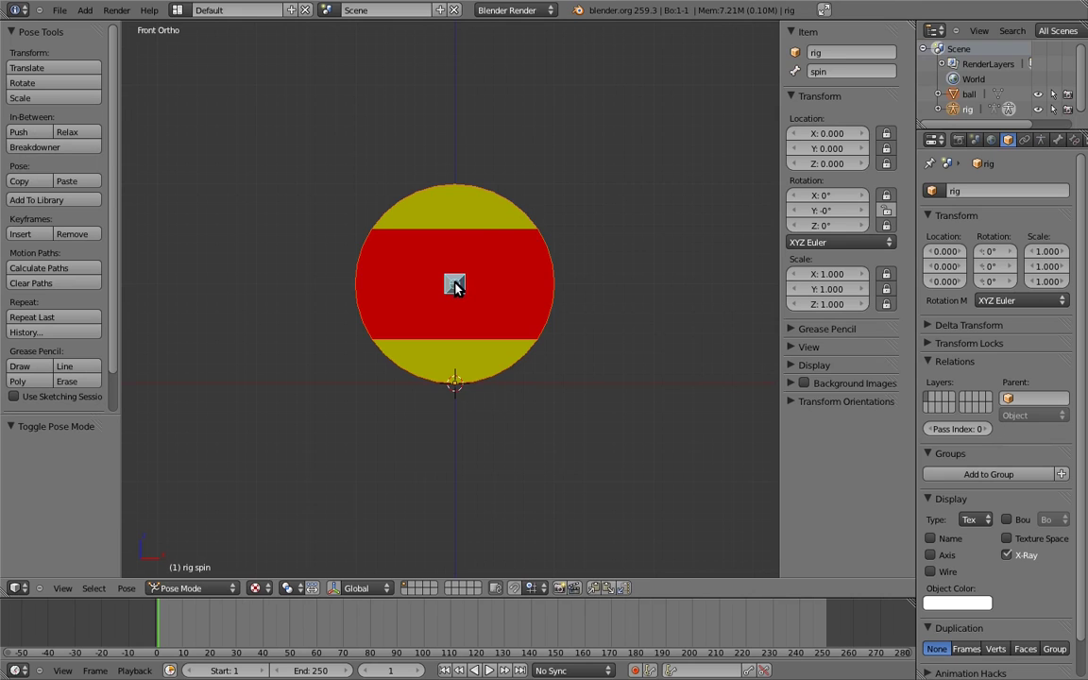
key("ctrl+p")
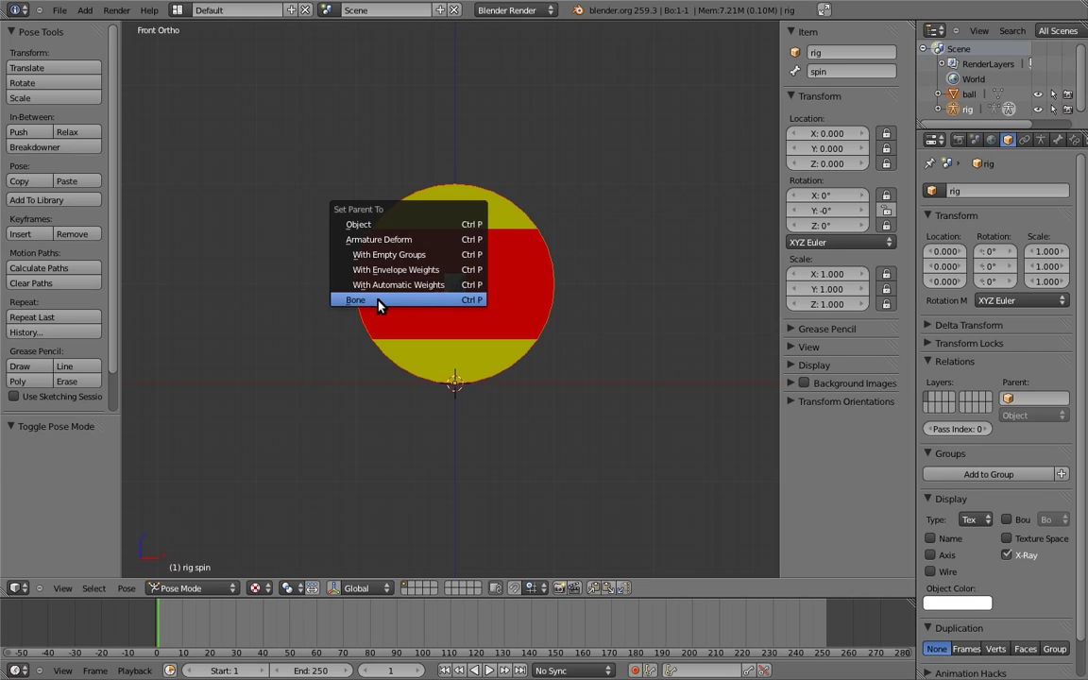
left_click(377, 302)
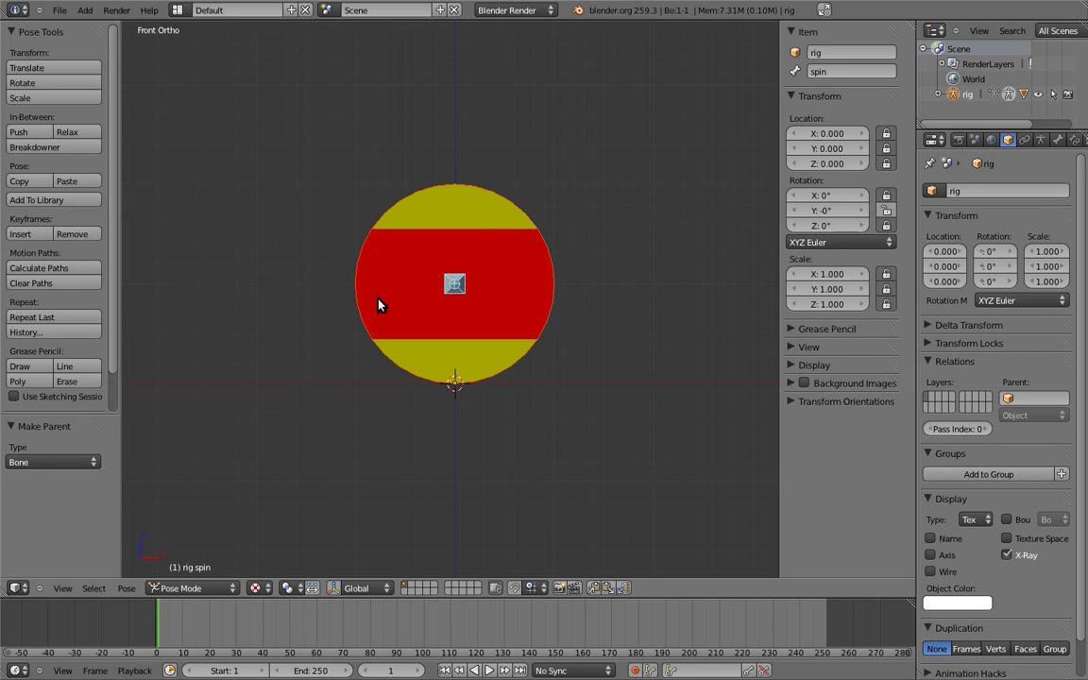
Step: Try rotating the spin bone to test the ball's parenting, then cancel the rotation
key("r")
key("r")
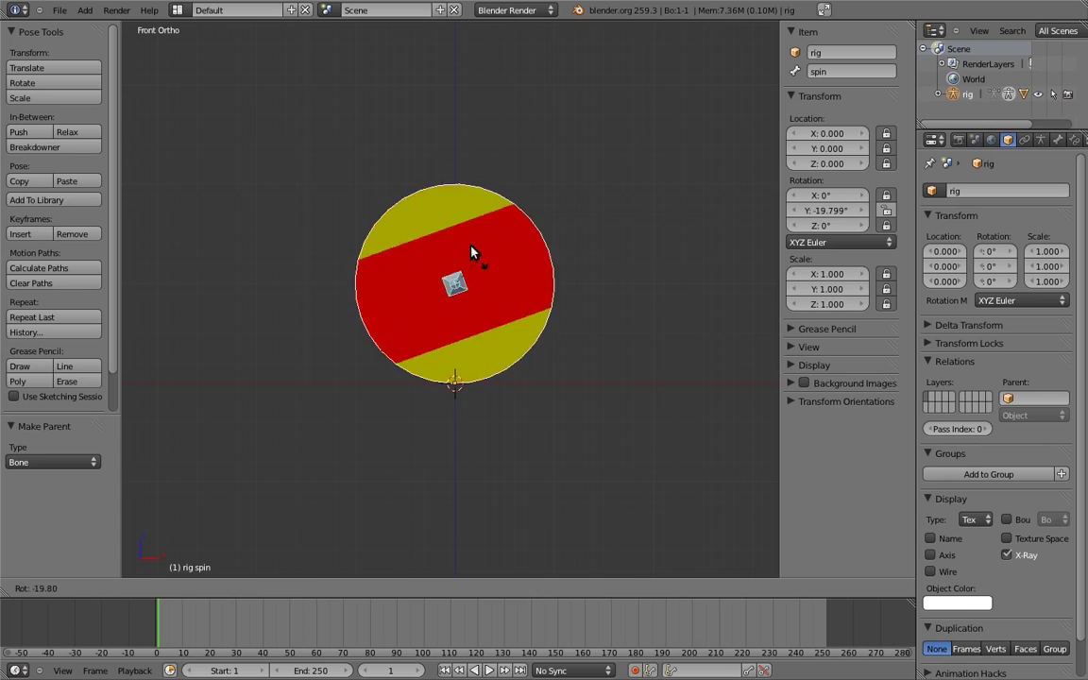
right_click(499, 338)
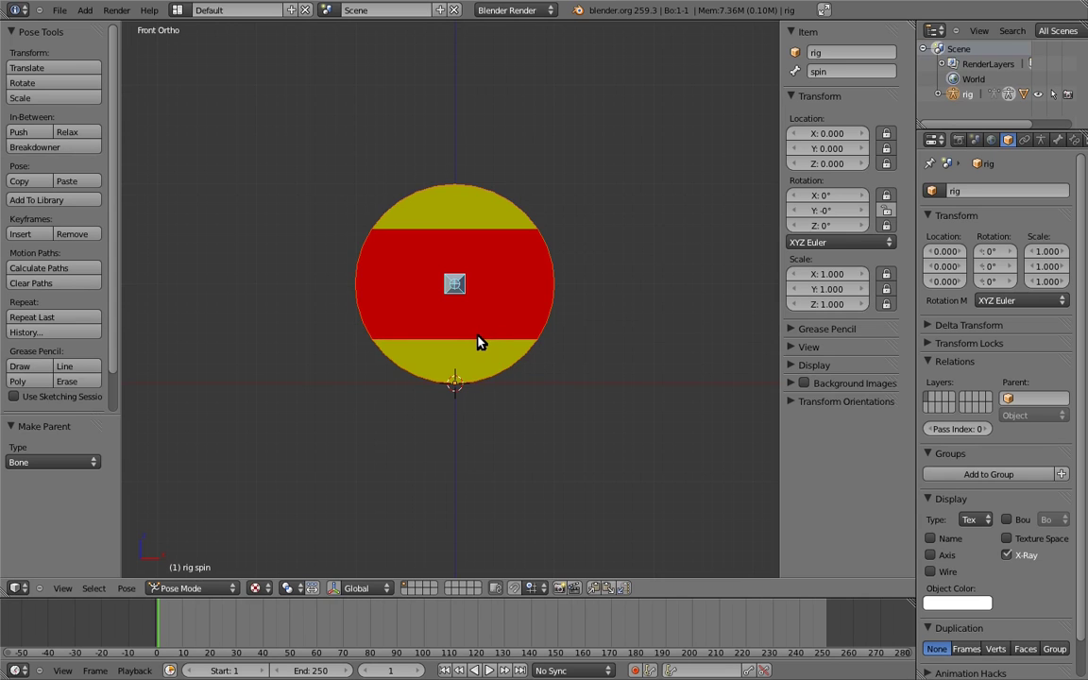
Step: In Edit Mode, duplicate the spin bone and offset the copy 0.500 along X
key("Tab")
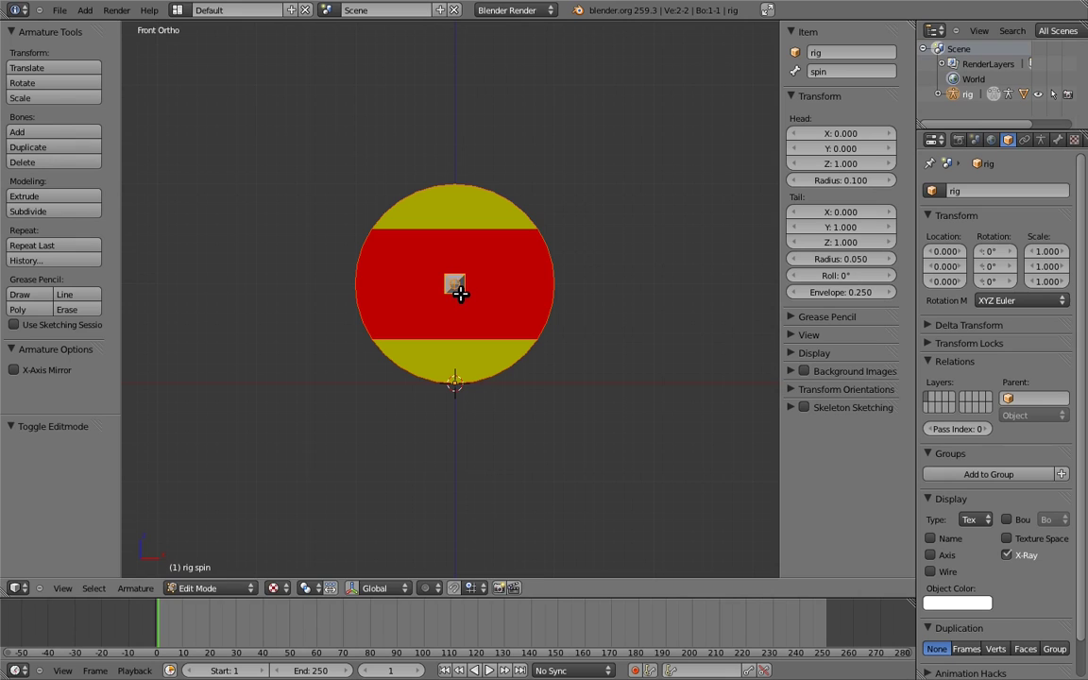
key("shift+d")
key("x")
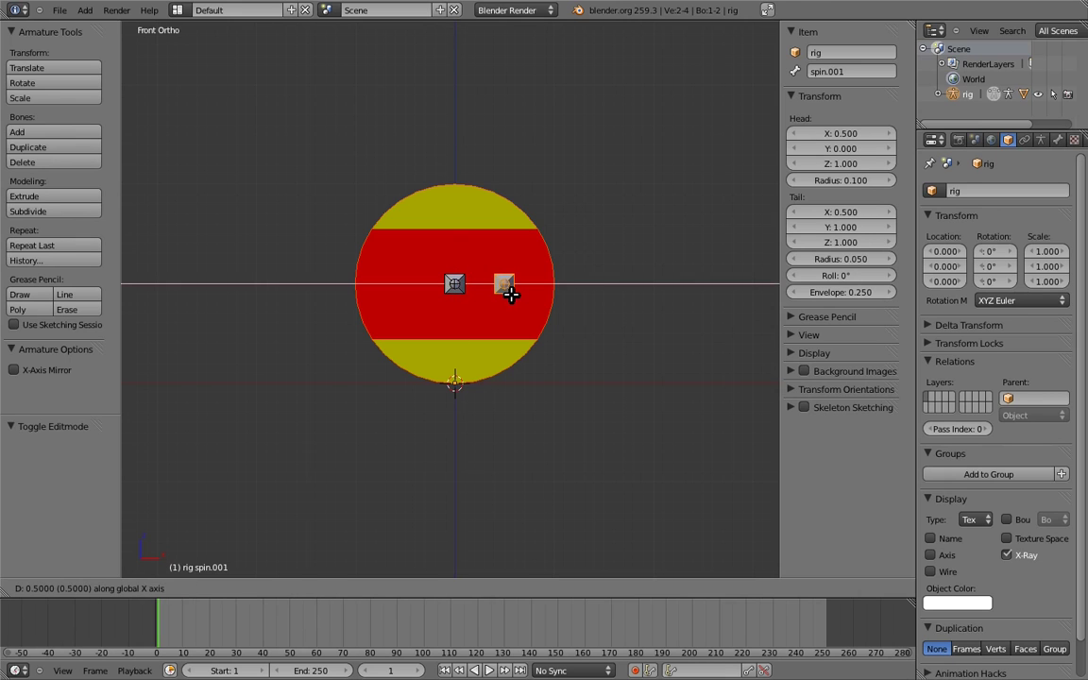
left_click(510, 295)
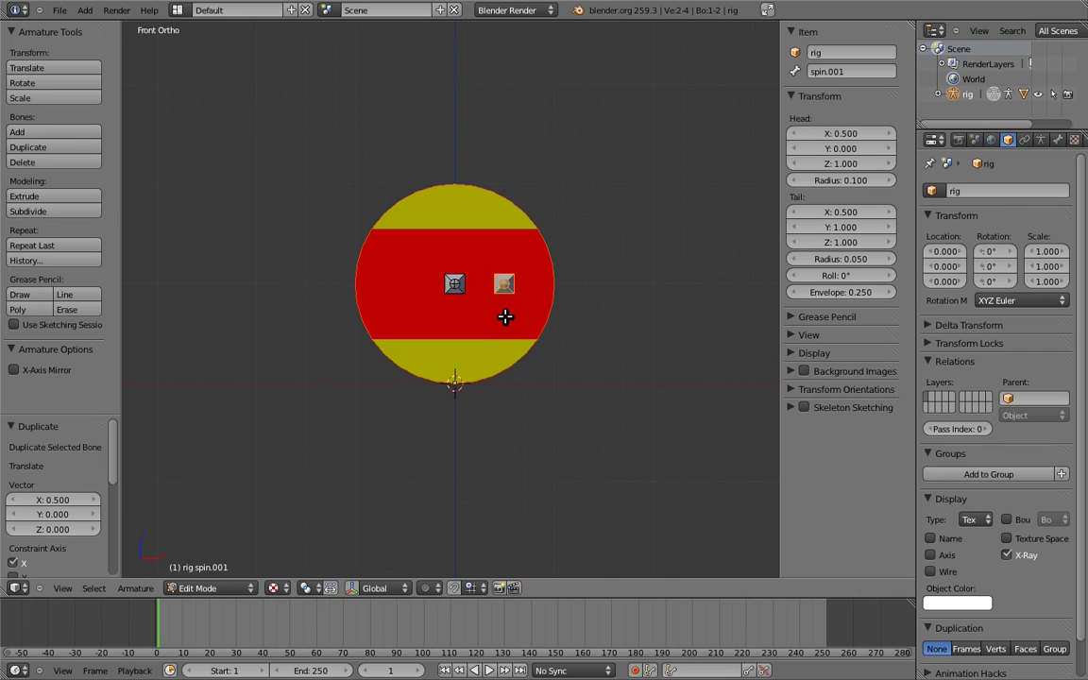
Step: Rename the duplicated bone to MCH-counter_spin
left_click(831, 71)
type("MCH-counter_spin")
key("Return")
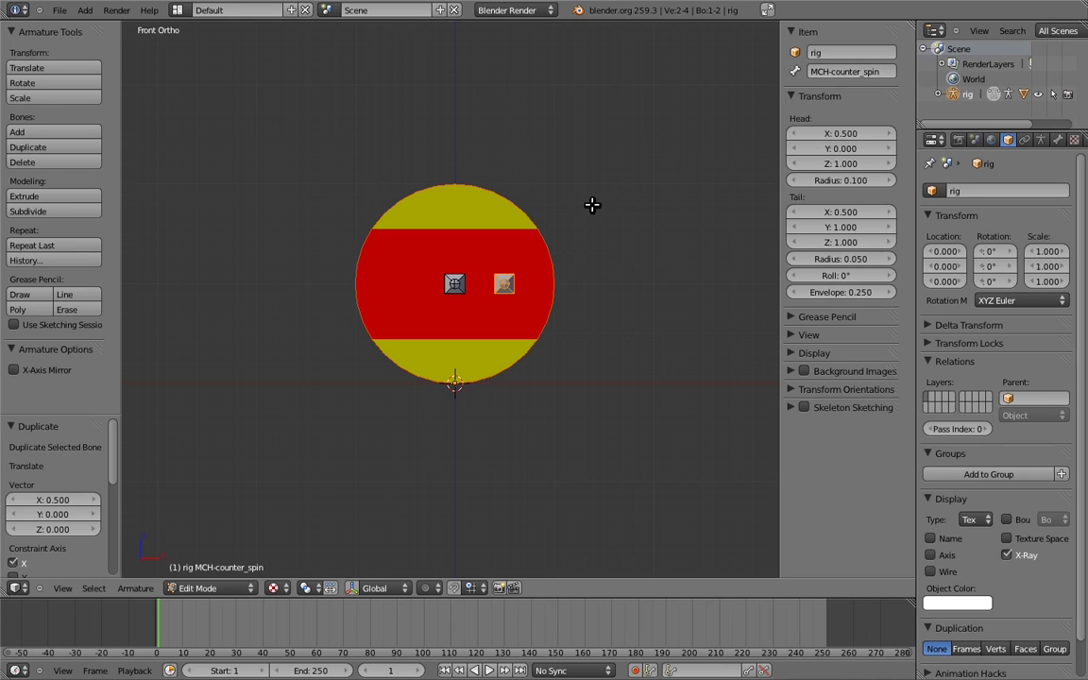
Step: In the top view, shorten the MCH-counter_spin bone by moving its tail -0.400 along Y
key("KP_7")
right_click(510, 194)
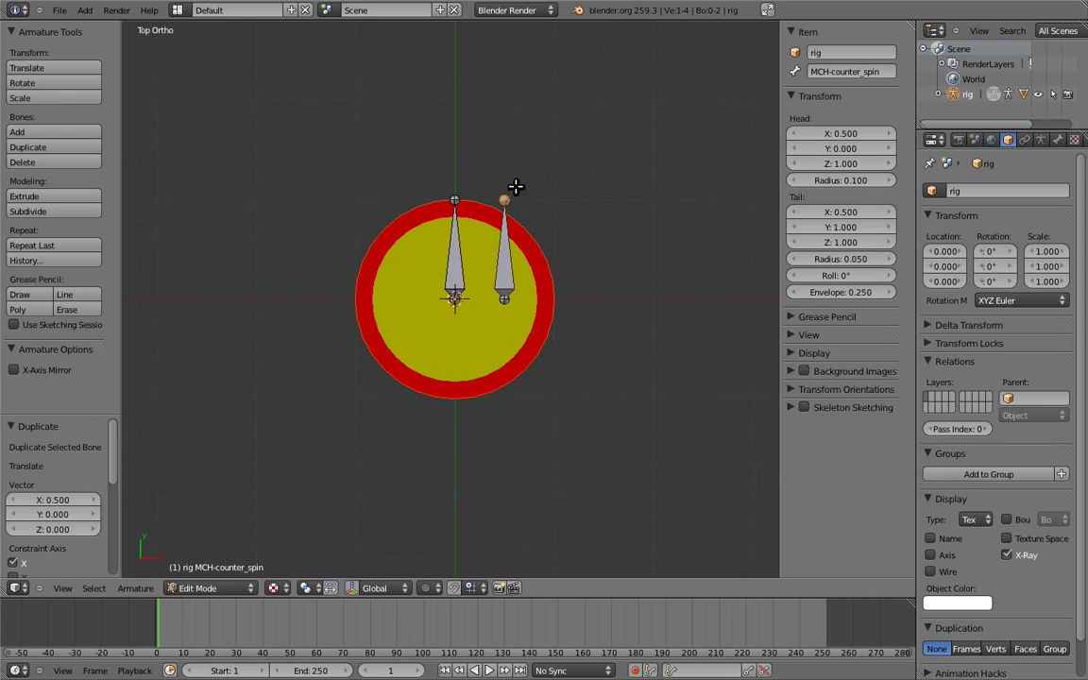
key("g")
key("y")
left_click(553, 189)
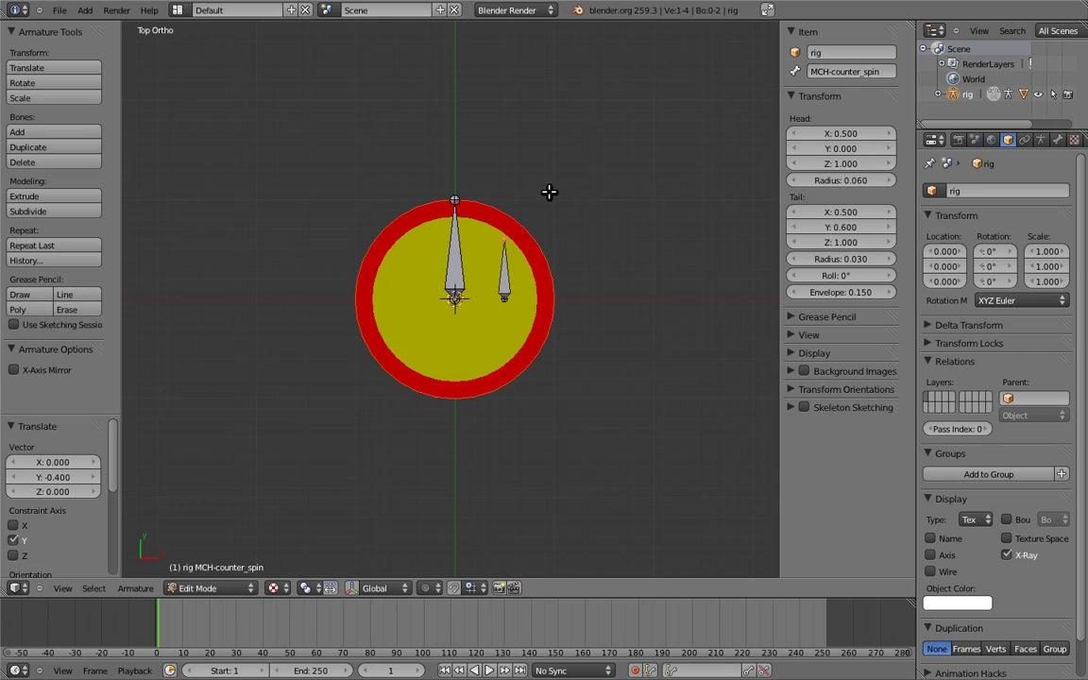
Step: Parent the spin bone to the MCH-counter_spin bone with Keep Offset and return to the front view
right_click(451, 236)
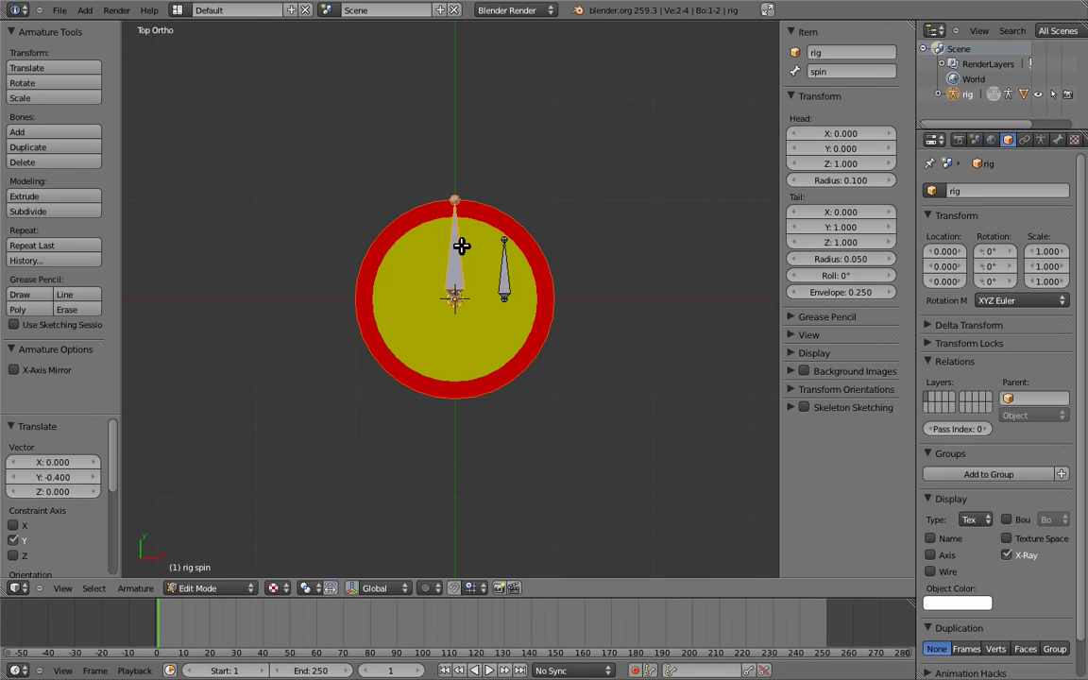
right_click(505, 264, "shift")
key("ctrl+p")
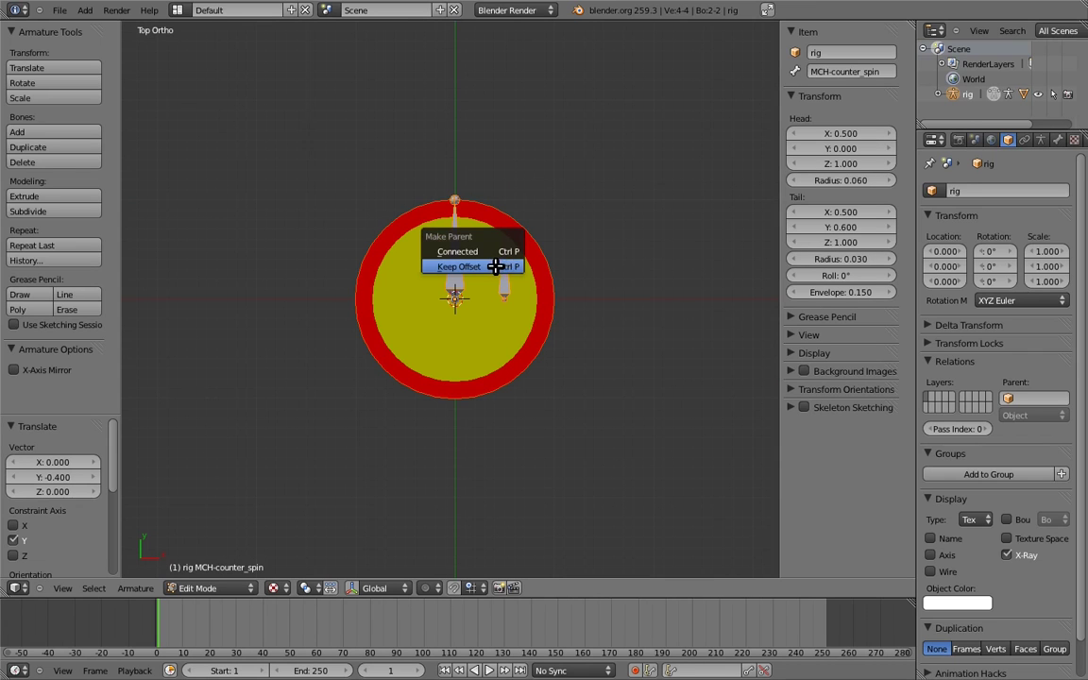
left_click(502, 265)
key("KP_1")
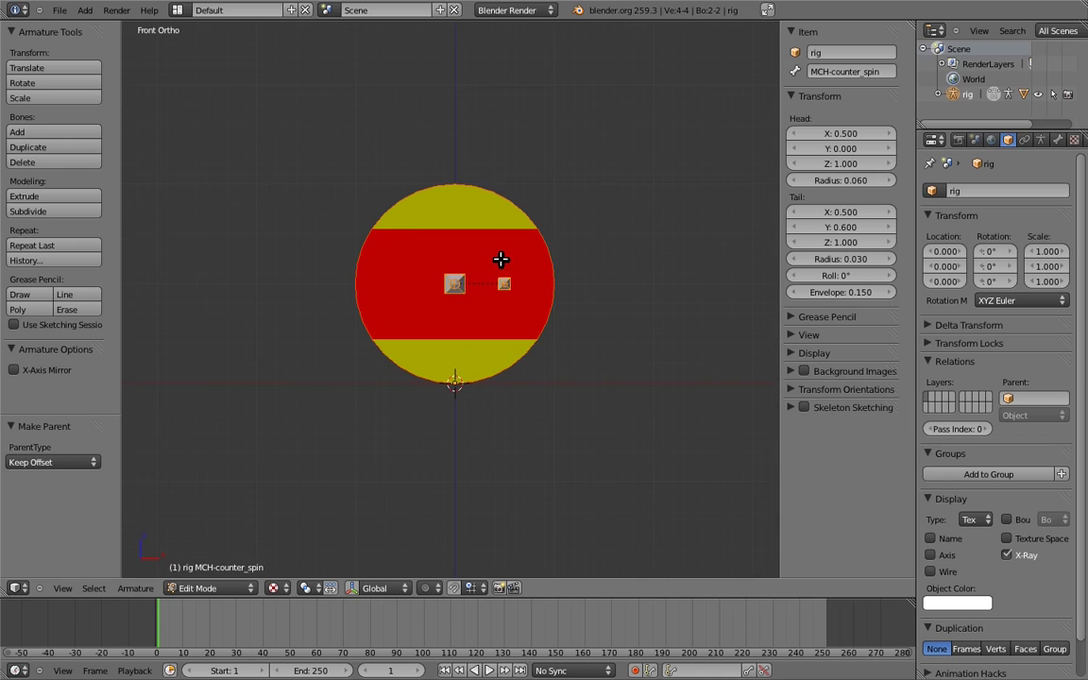
Step: Add a new vertical bone at the rig's base in Edit Mode and move it 1.000 along Z
key("shift+a")
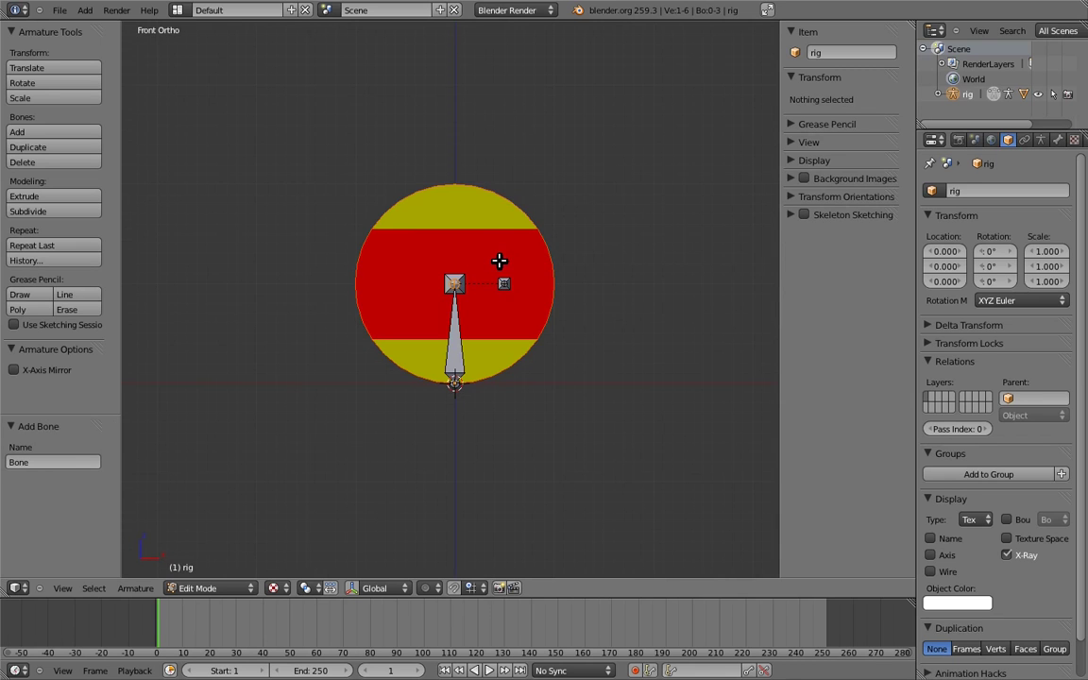
key("Tab")
key("Tab")
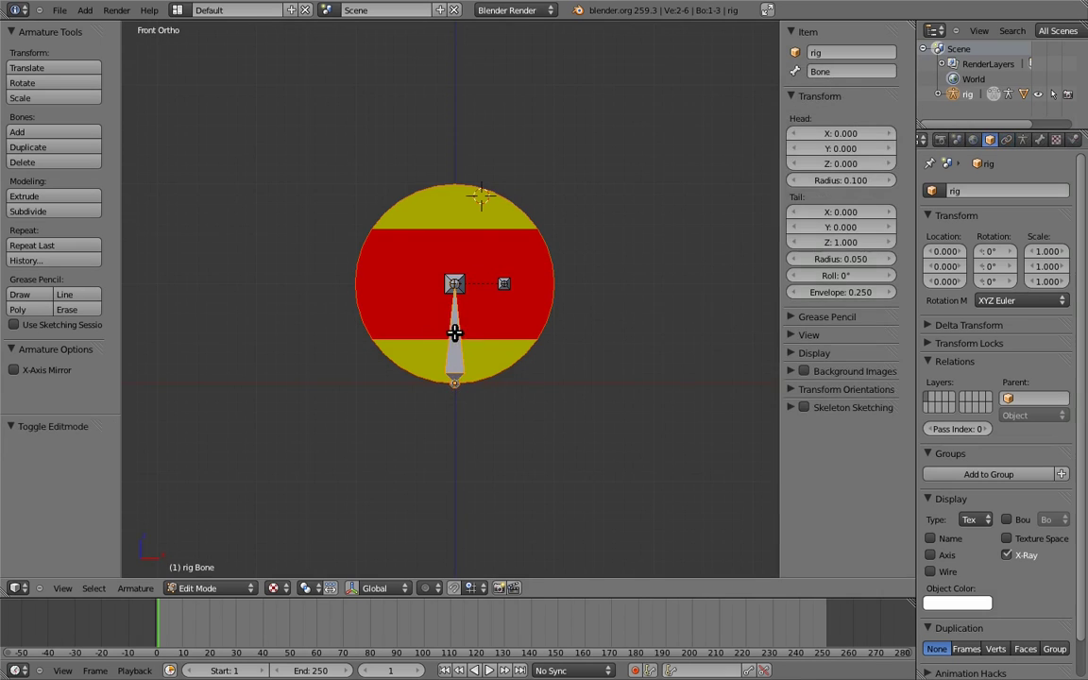
key("g")
key("z")
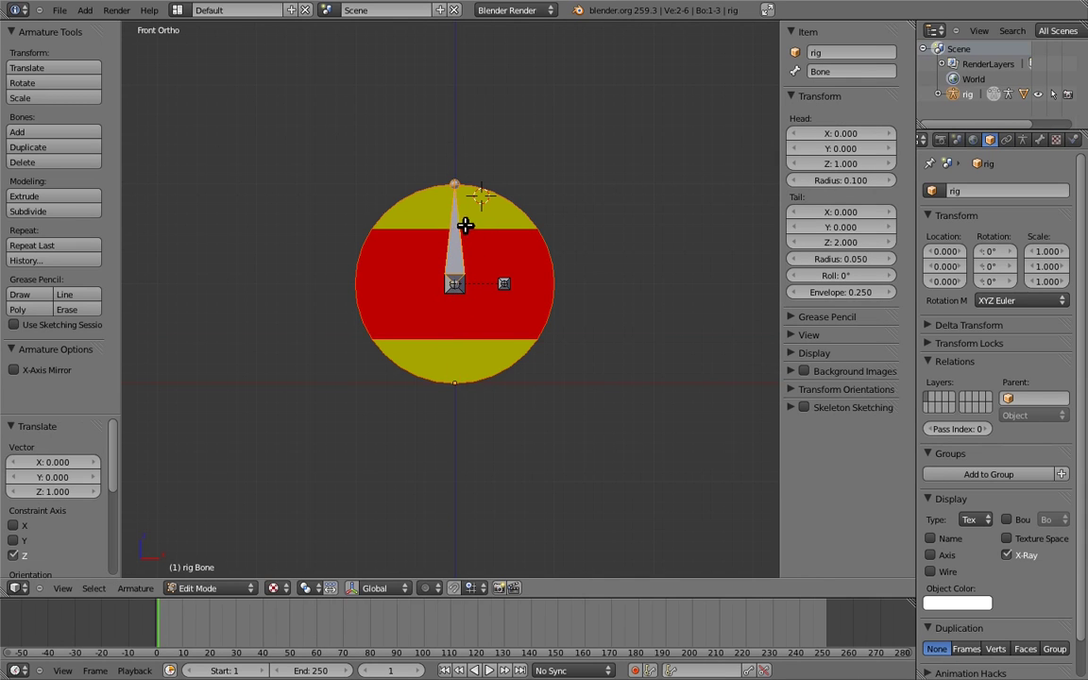
Step: Rename the new vertical bone to main
left_click(853, 71)
type("main")
key("Return")
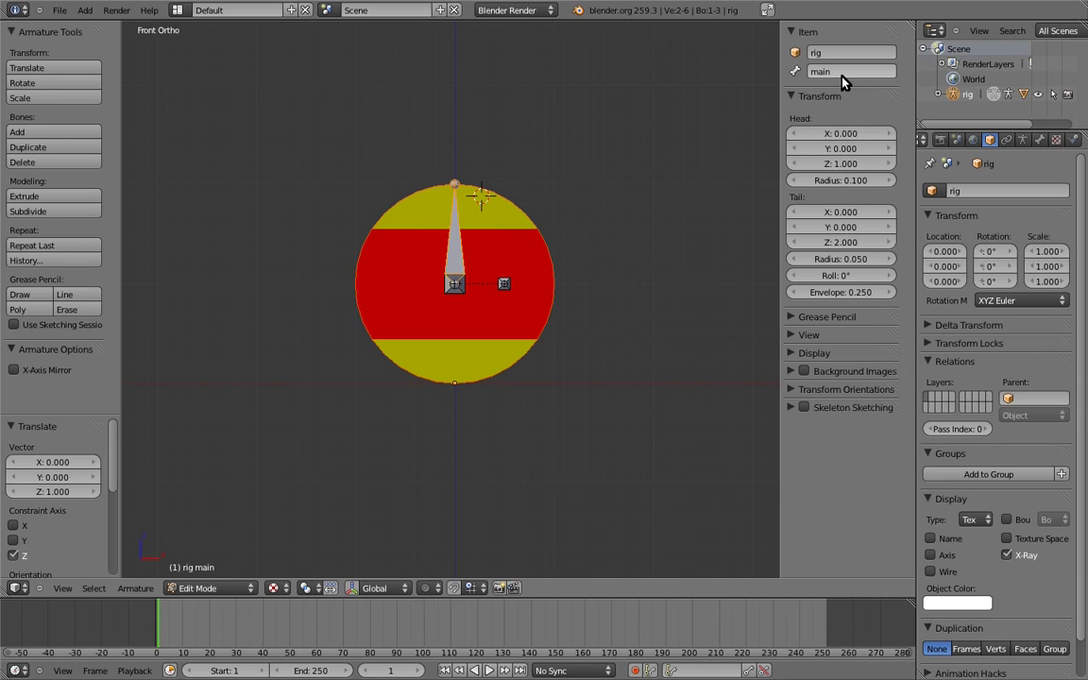
Step: Parent the MCH-counter_spin bone to the main bone with Keep Offset
right_click(508, 276)
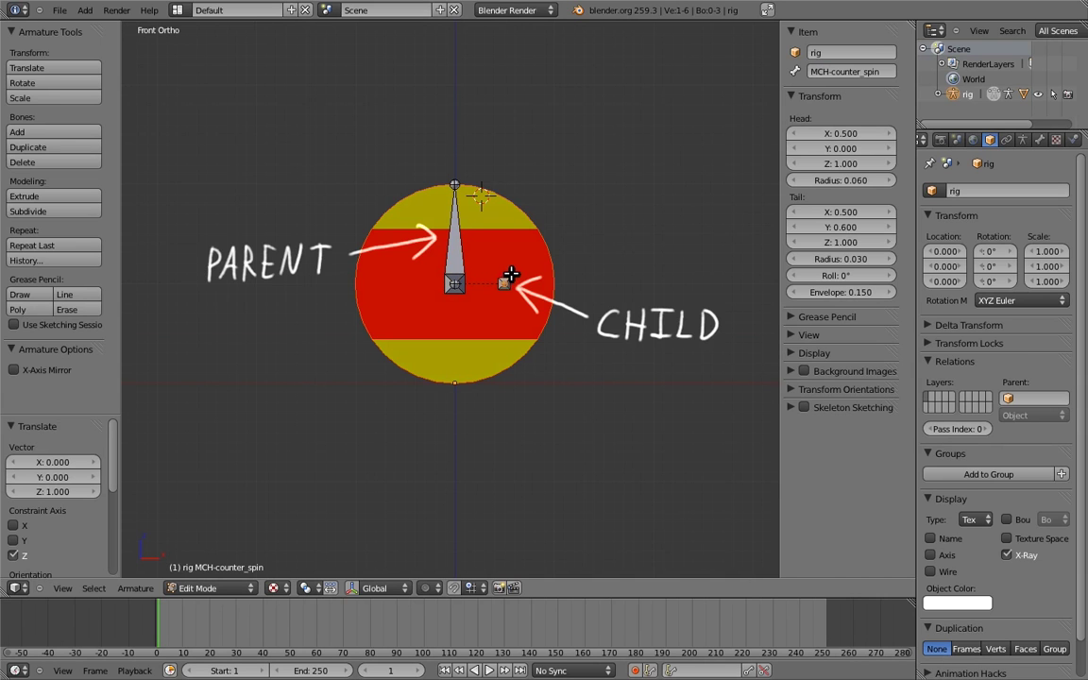
right_click(461, 231)
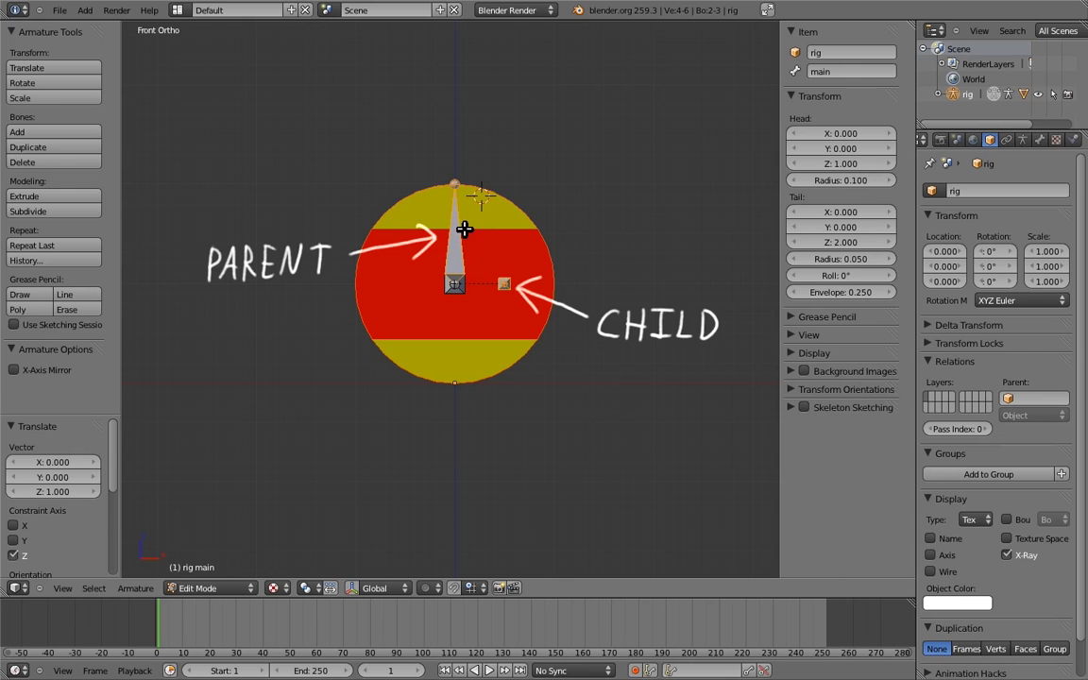
key("ctrl+p")
left_click(464, 231)
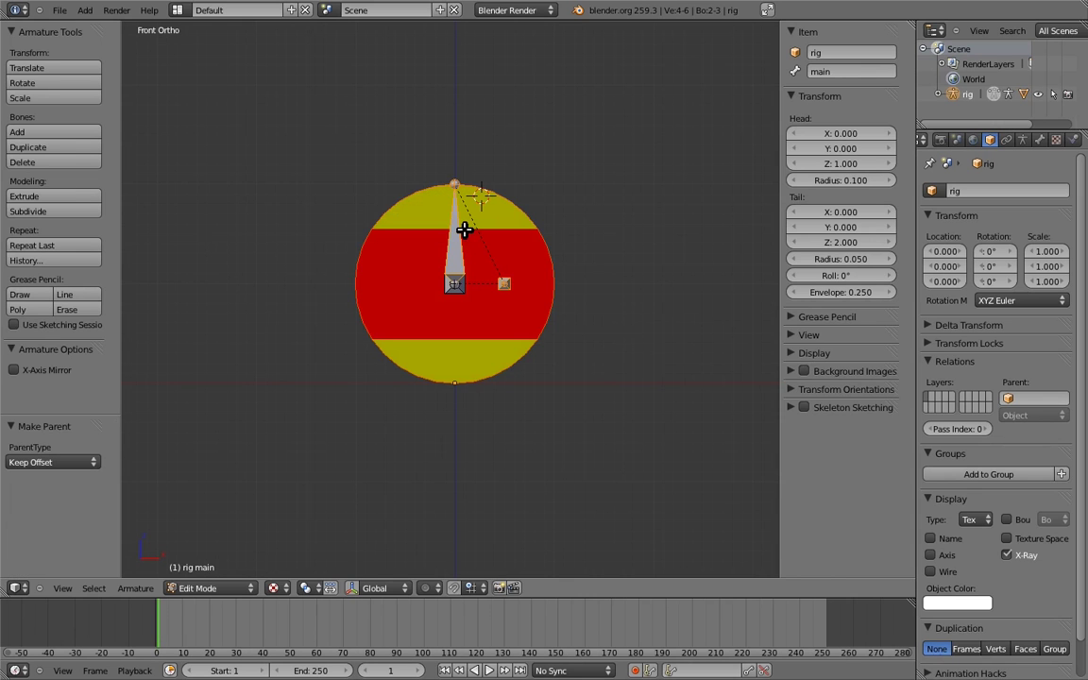
Step: In Pose Mode, add a Maintain Volume constraint to the main bone and show its bone constraint settings
key("ctrl+Tab")
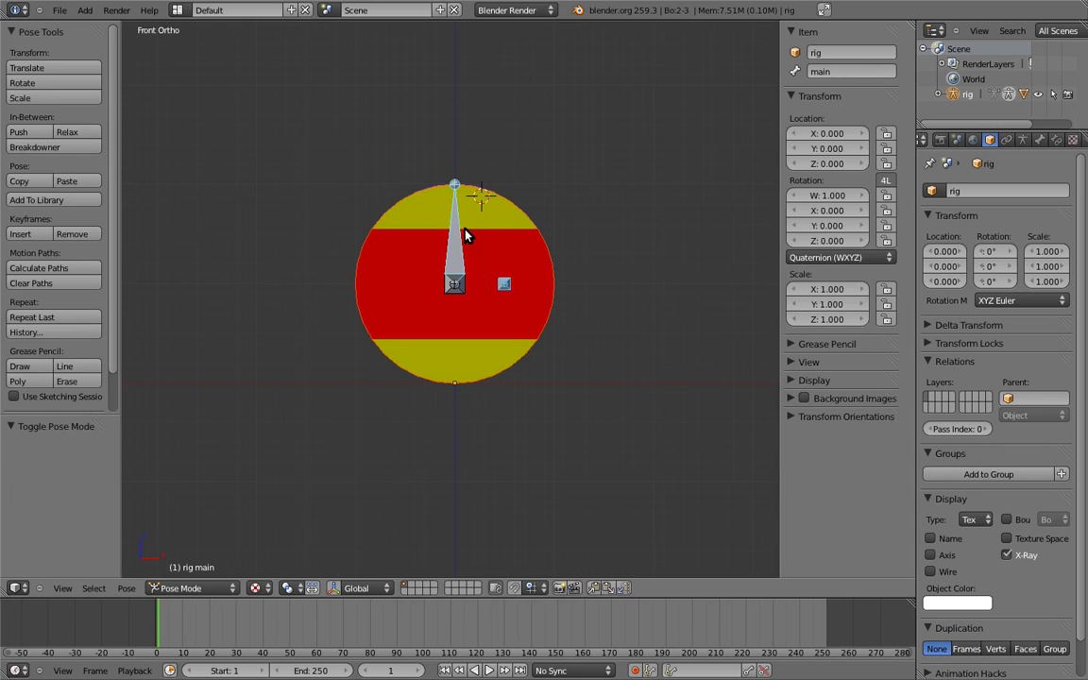
right_click(458, 224)
key("ctrl+shift+c")
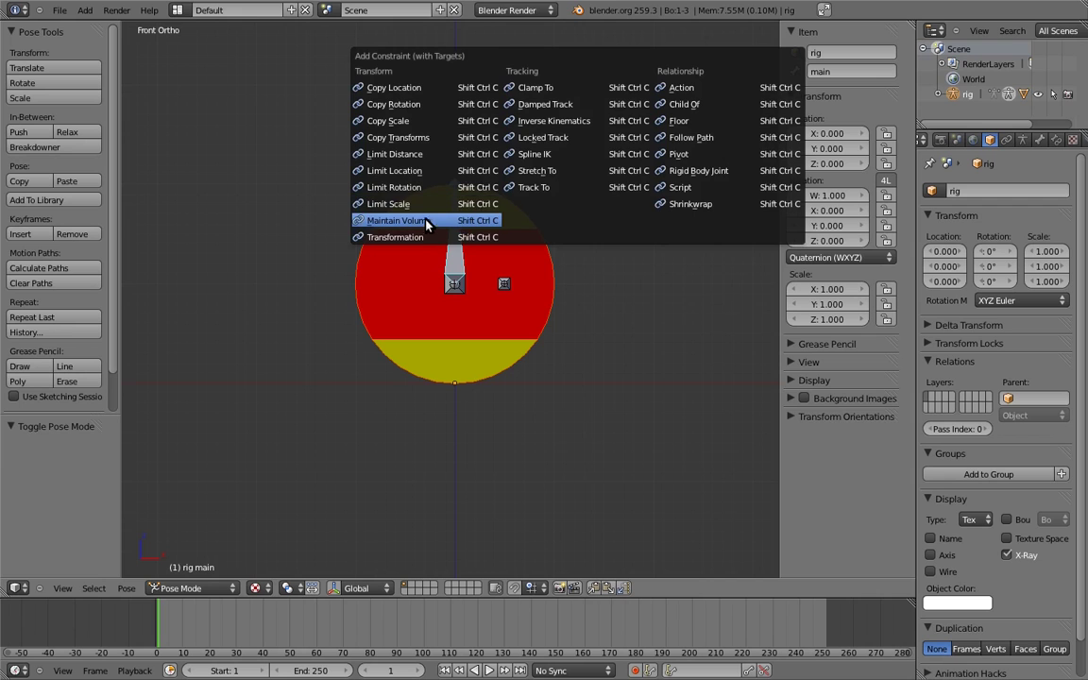
left_click(427, 222)
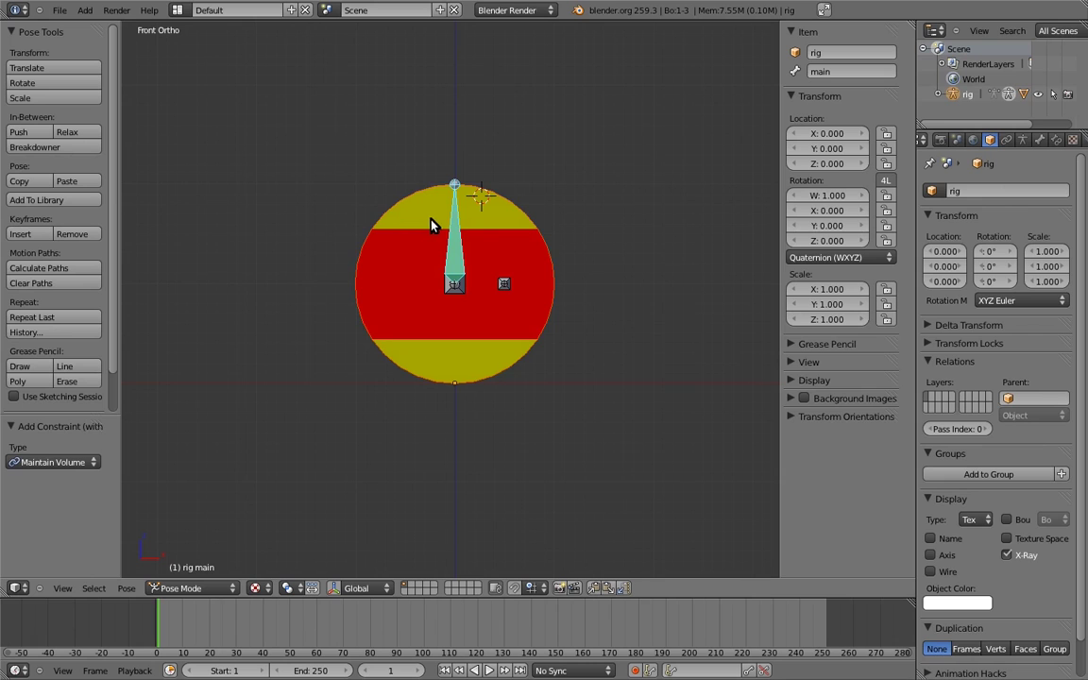
left_click(1005, 139)
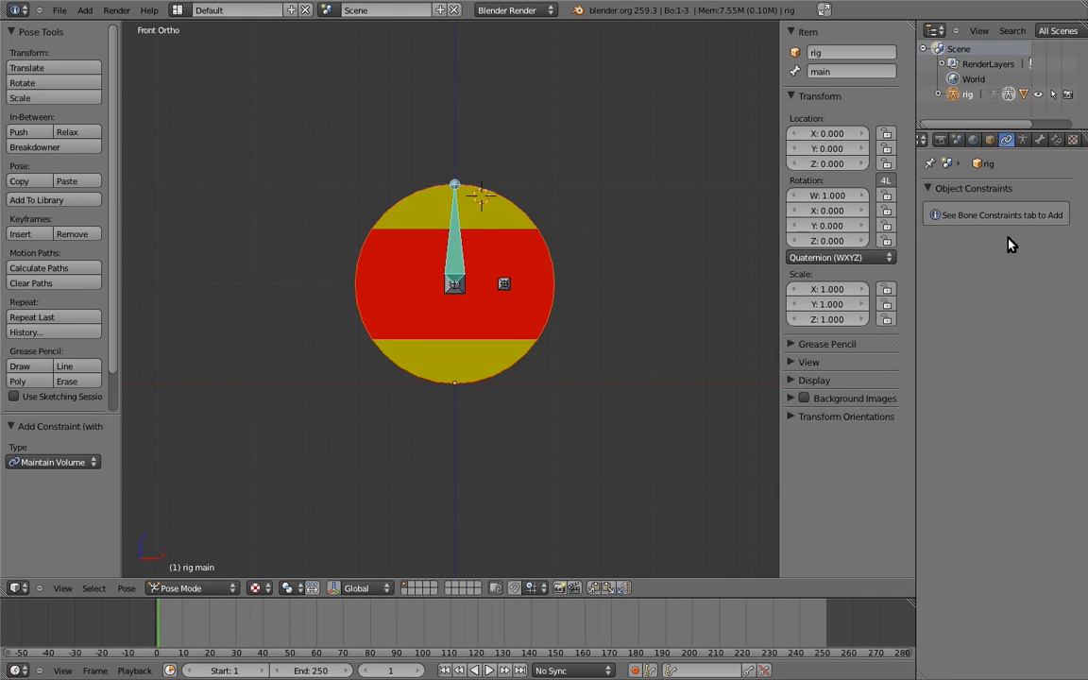
left_click(1057, 139)
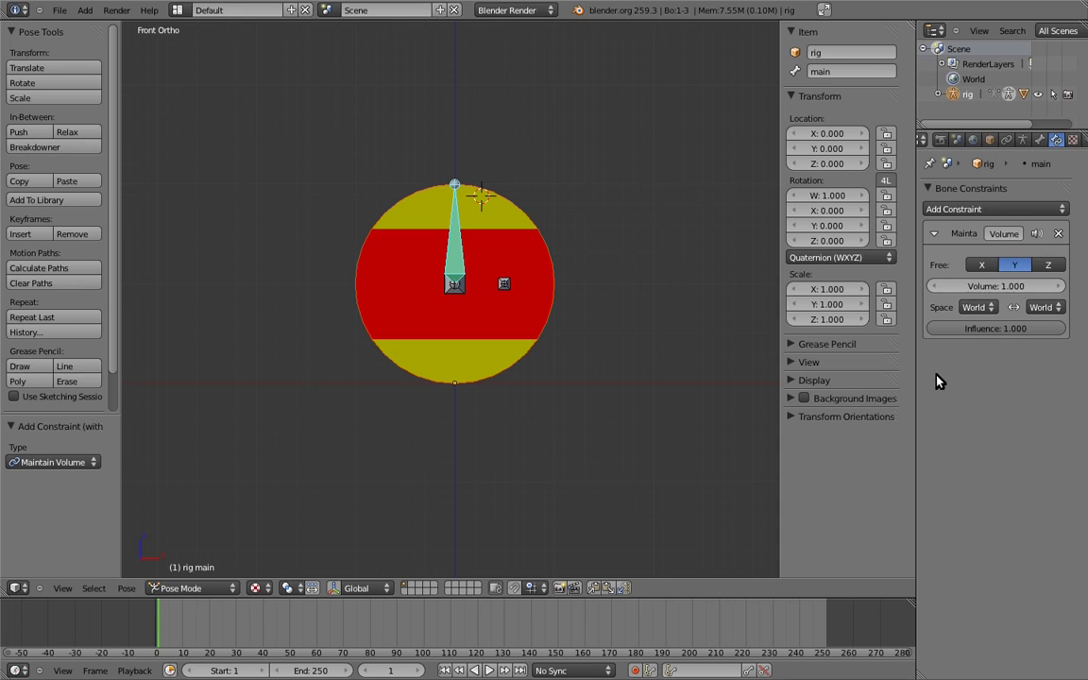
Step: Lock the main bone's X and Z scale and test its squash by scaling it, cancelling the test
left_click(887, 289)
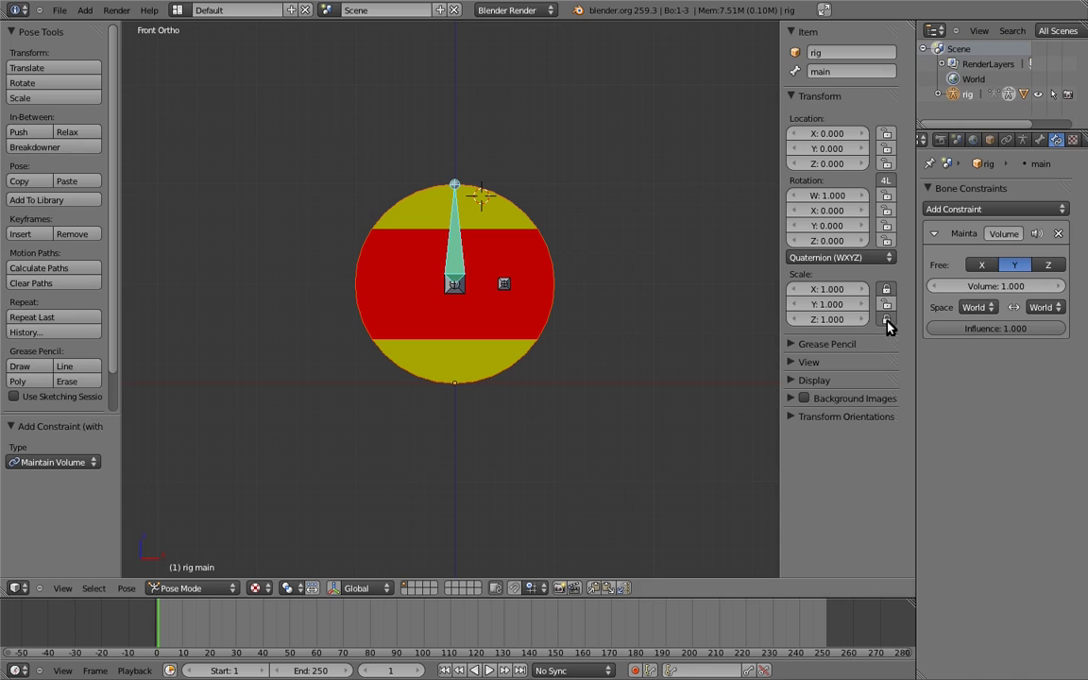
left_click(886, 320)
key("s")
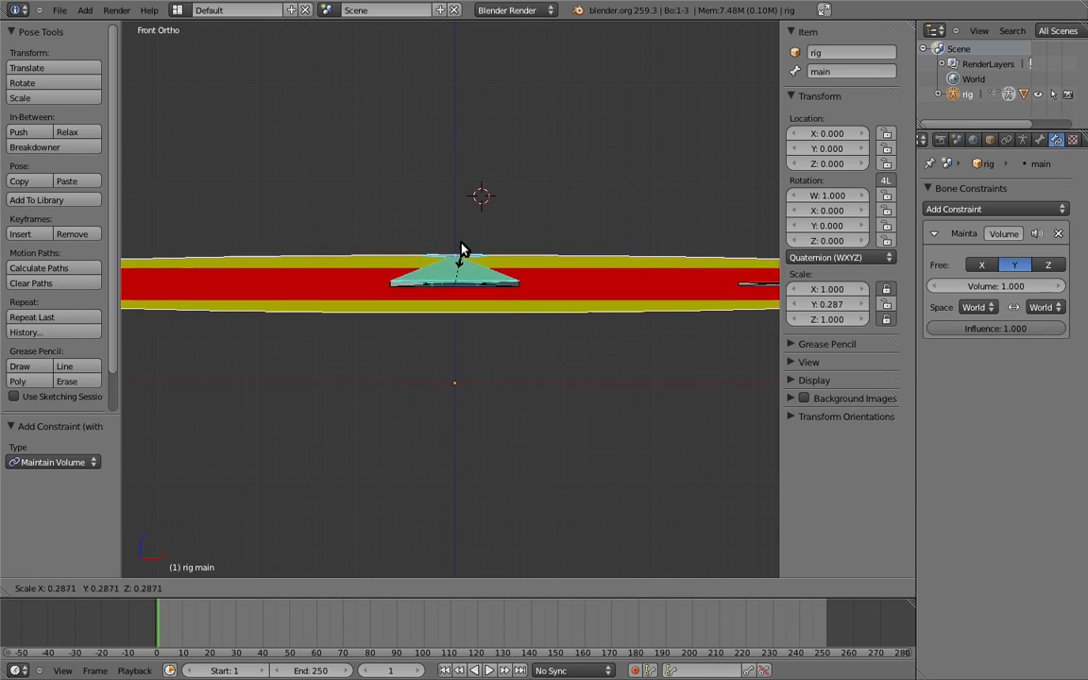
key("Escape")
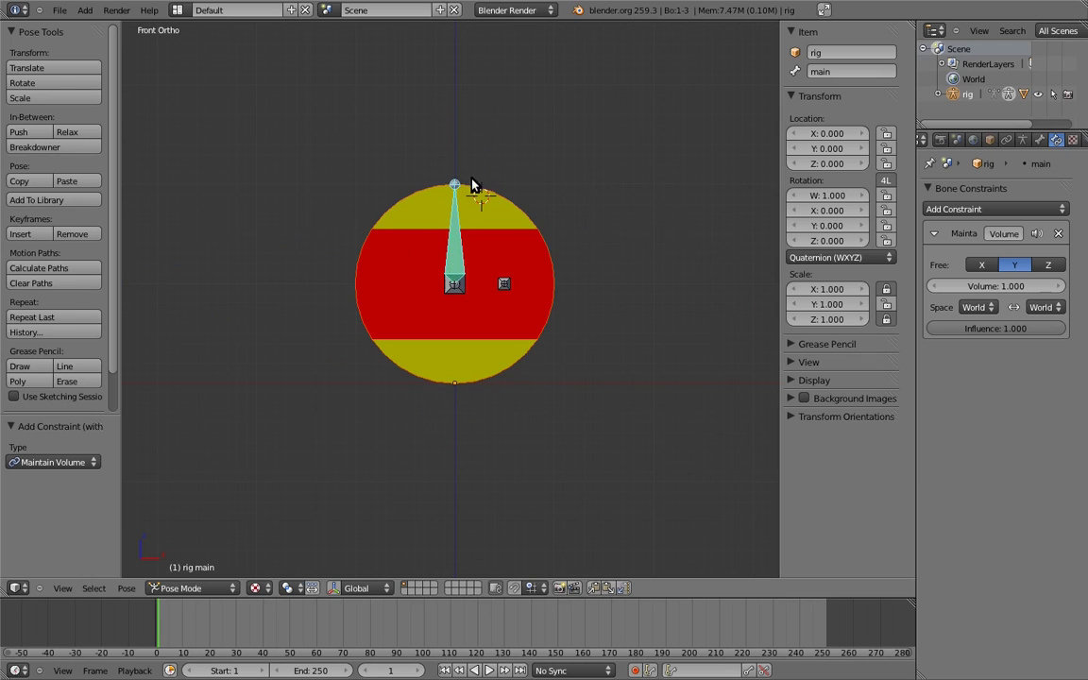
Step: Try moving the main bone in the right view, lock its Z location, and return to the front view
key("KP_3")
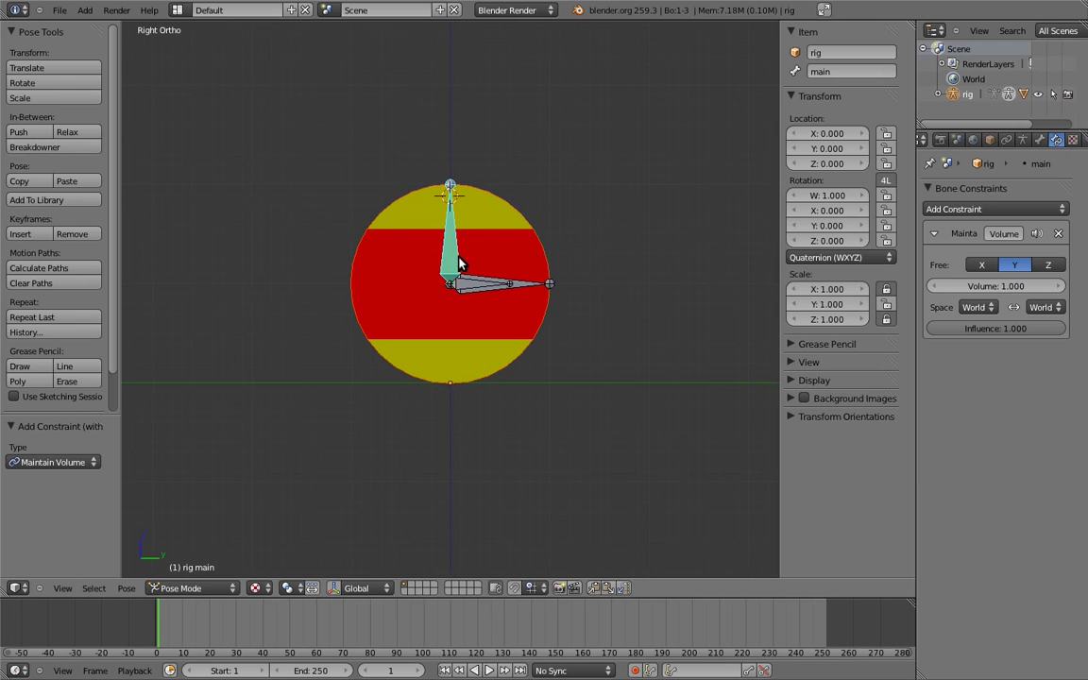
key("g")
key("Escape")
key("KP_1")
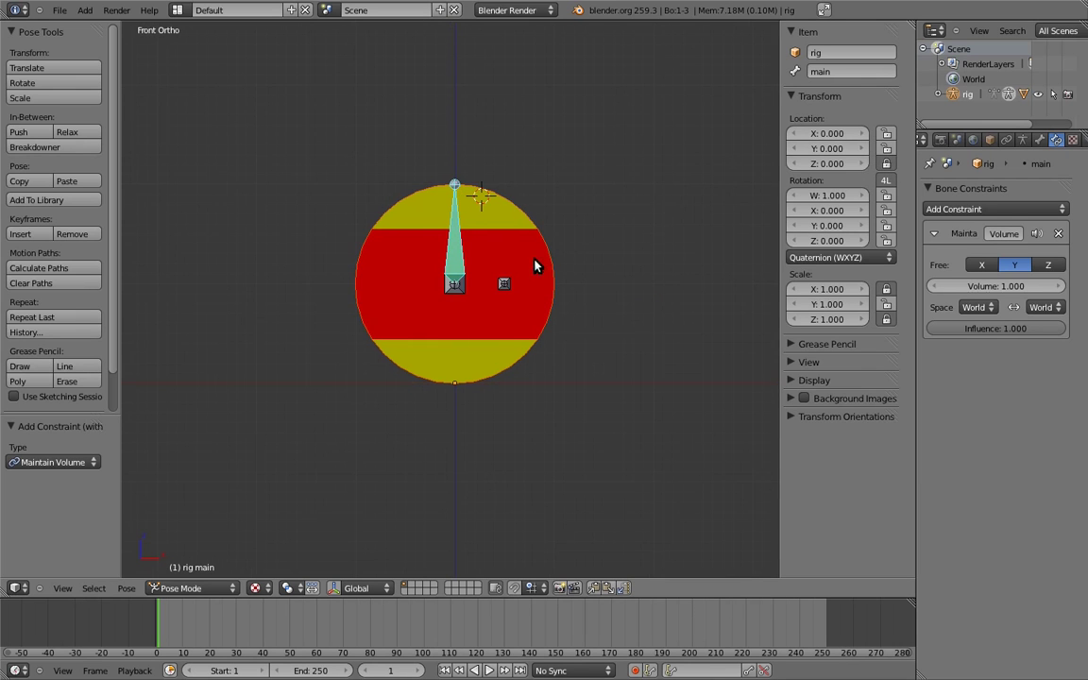
Step: Switch the main bone's rotation mode to XYZ Euler and lock its X and Y rotation
left_click(839, 261)
left_click(838, 226)
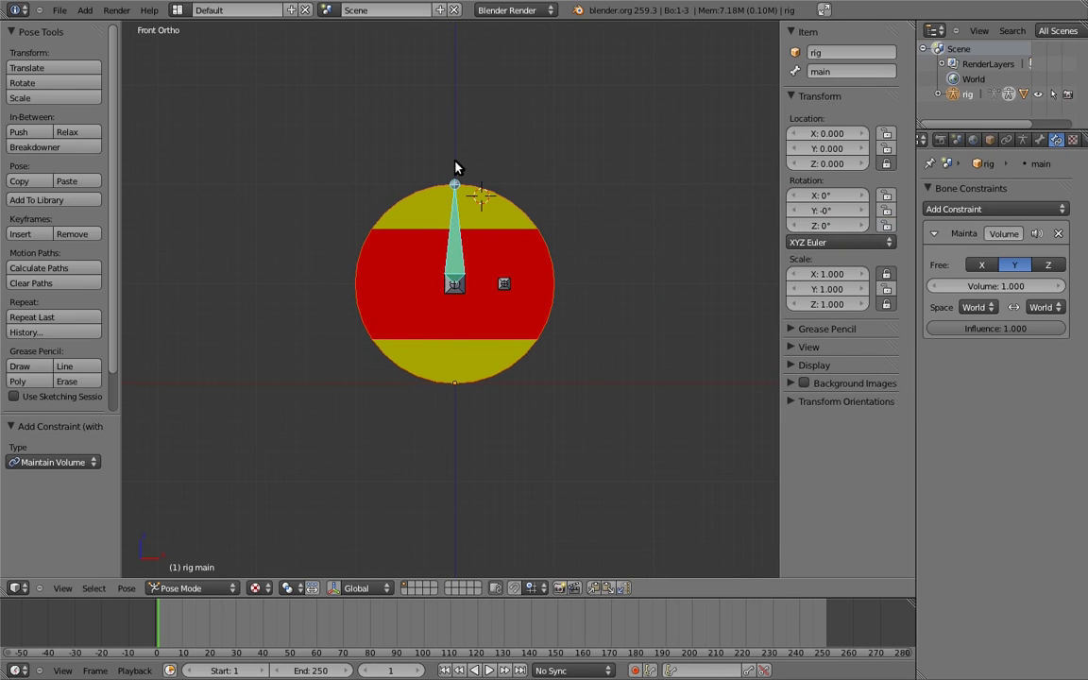
key("r")
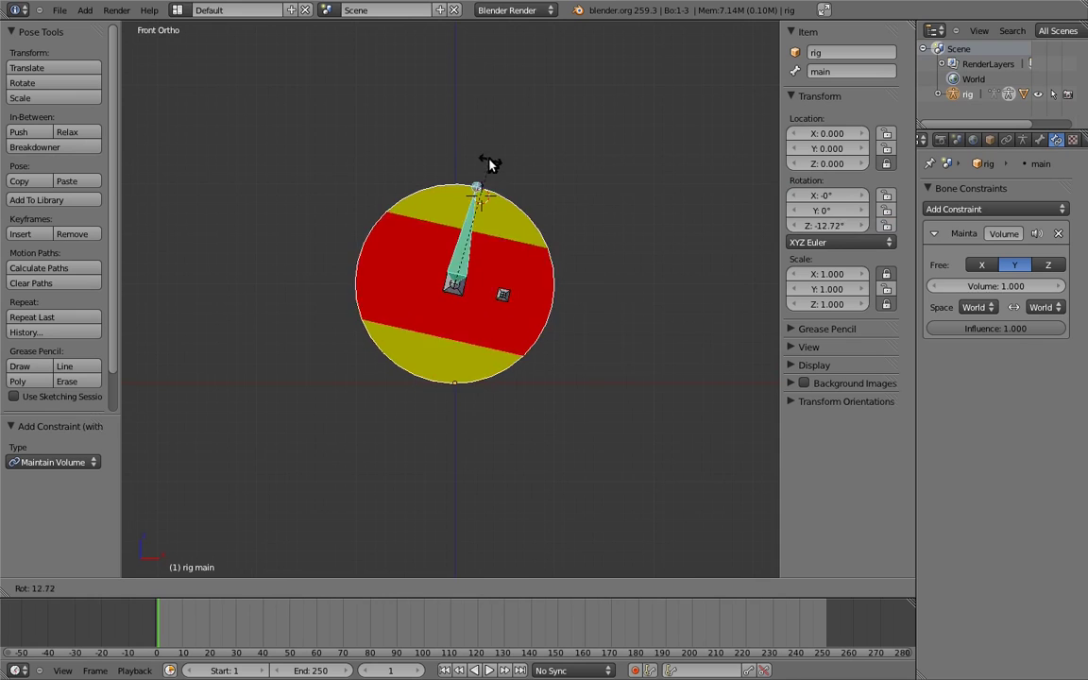
key("Escape")
left_click(887, 211)
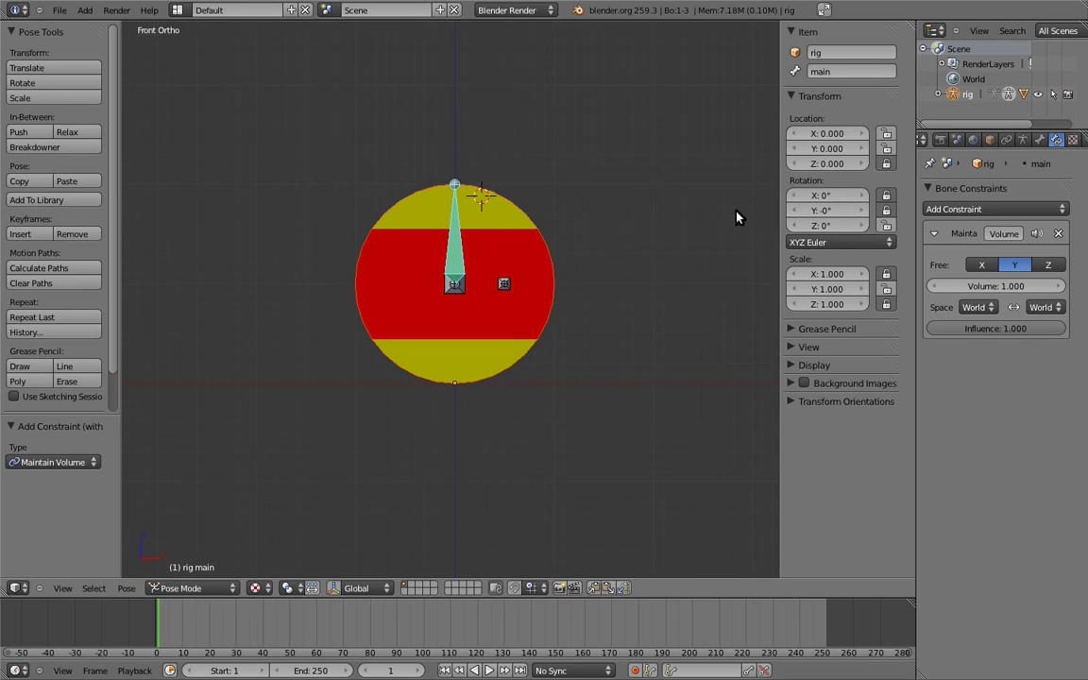
Step: Test-rotate the main bone about -57° around its Z axis and the MCH-counter_spin bone about 90° around its Y axis
right_click(483, 297)
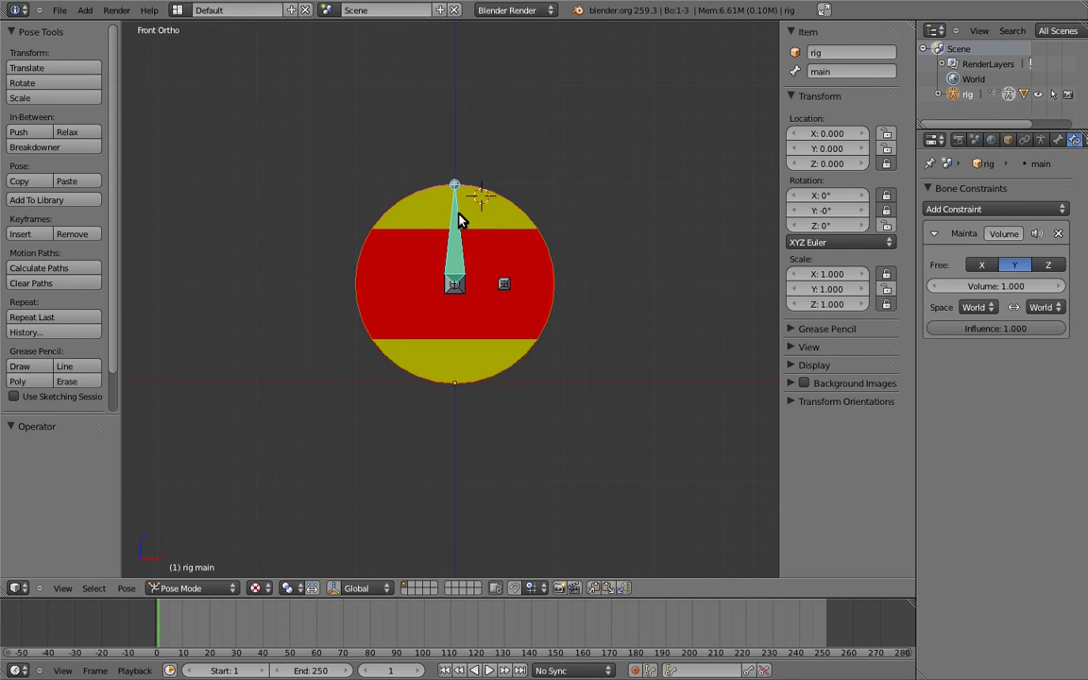
key("r")
left_click(480, 212)
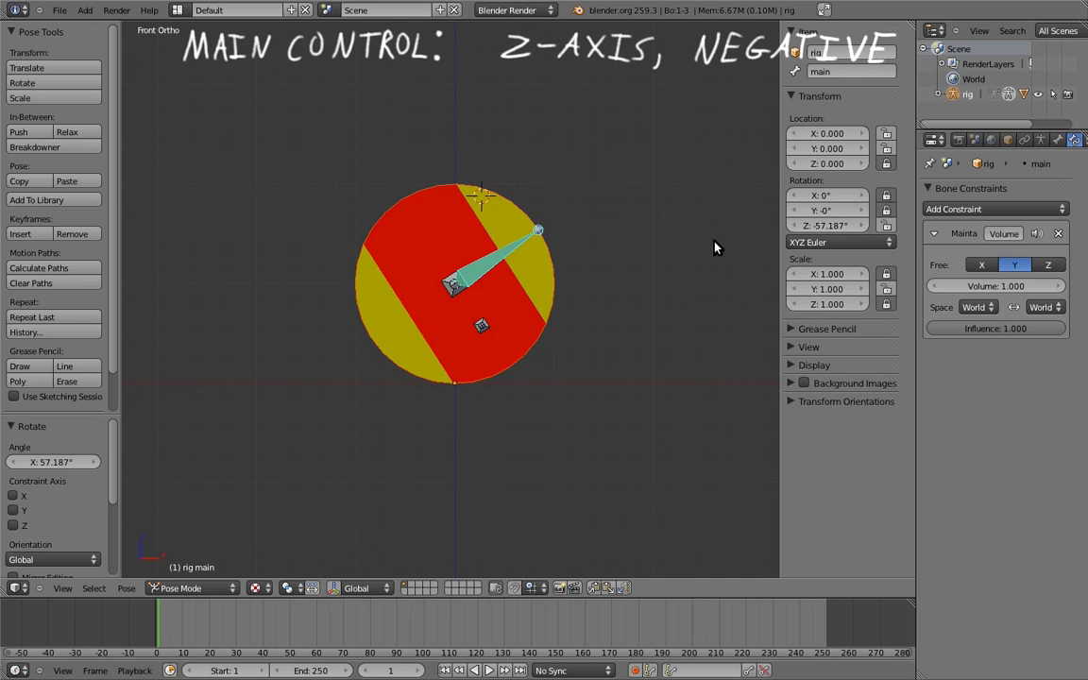
right_click(483, 324)
key("r")
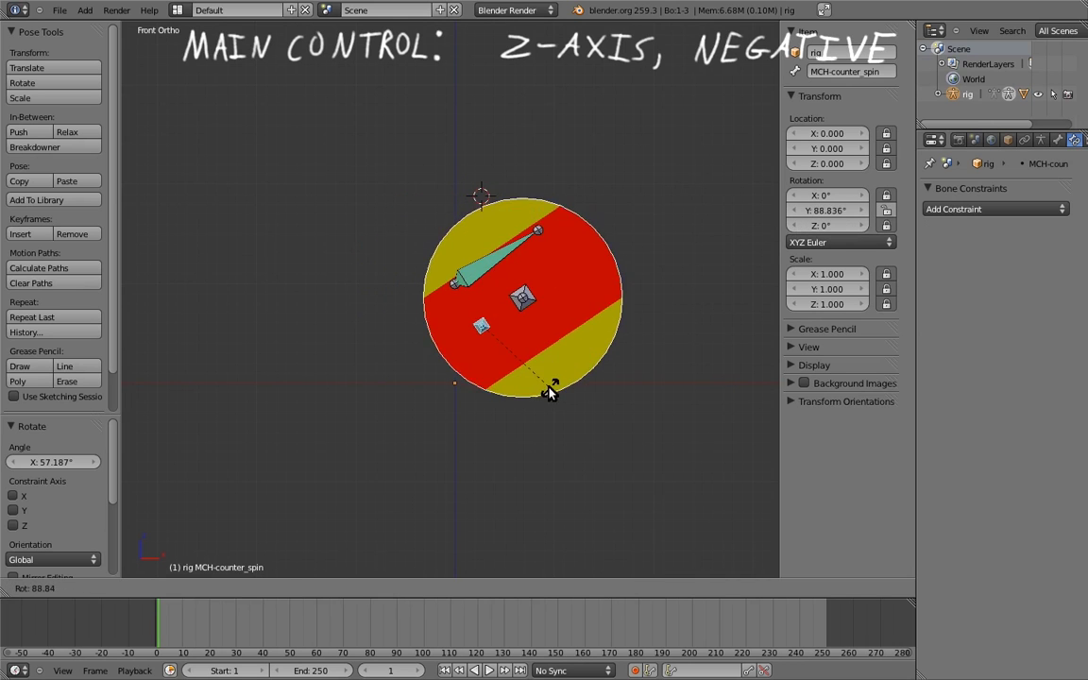
left_click(691, 268)
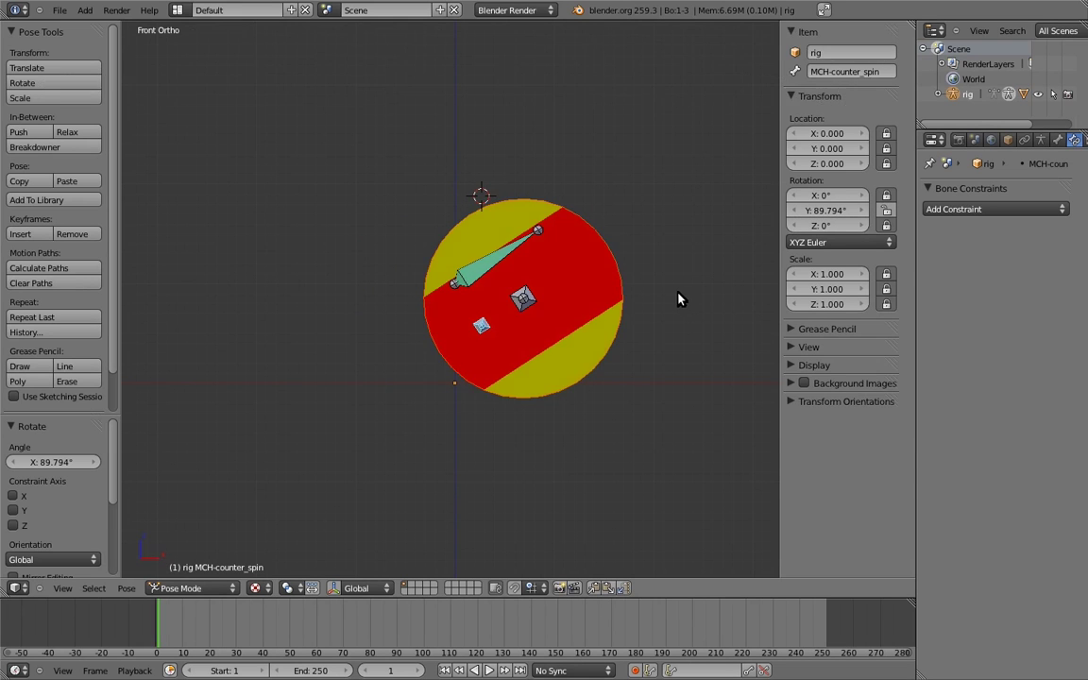
Step: Clear the pose rotation of all bones in the rig
key("a")
key("a")
key("alt+r")
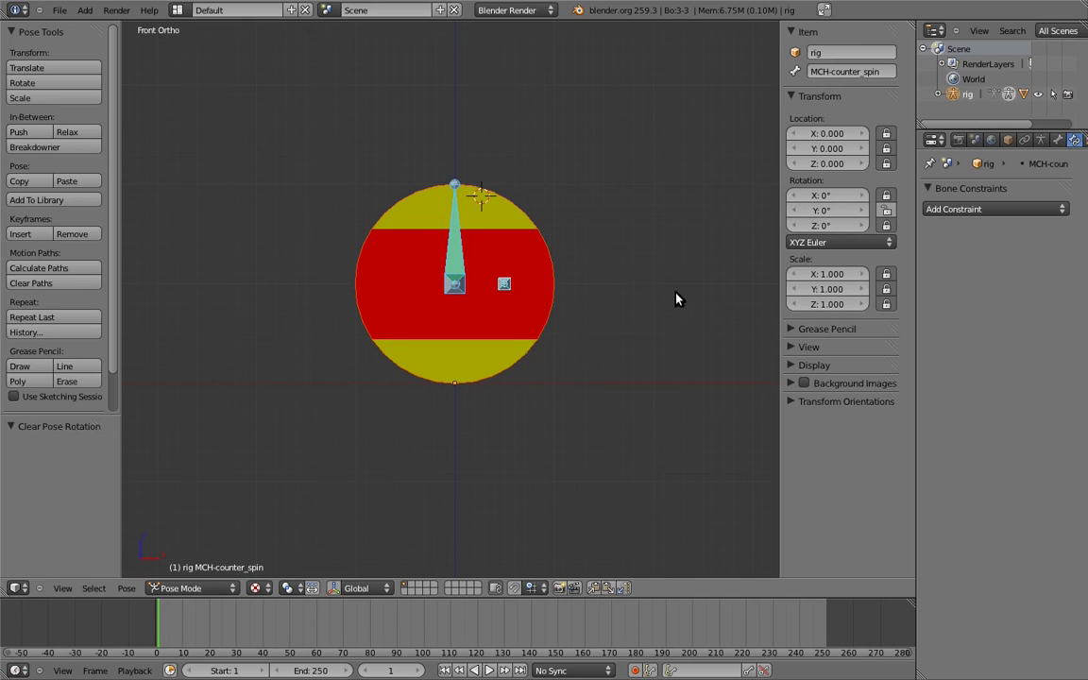
Step: Add a single driver to the Y rotation of the MCH-counter_spin bone
key("a")
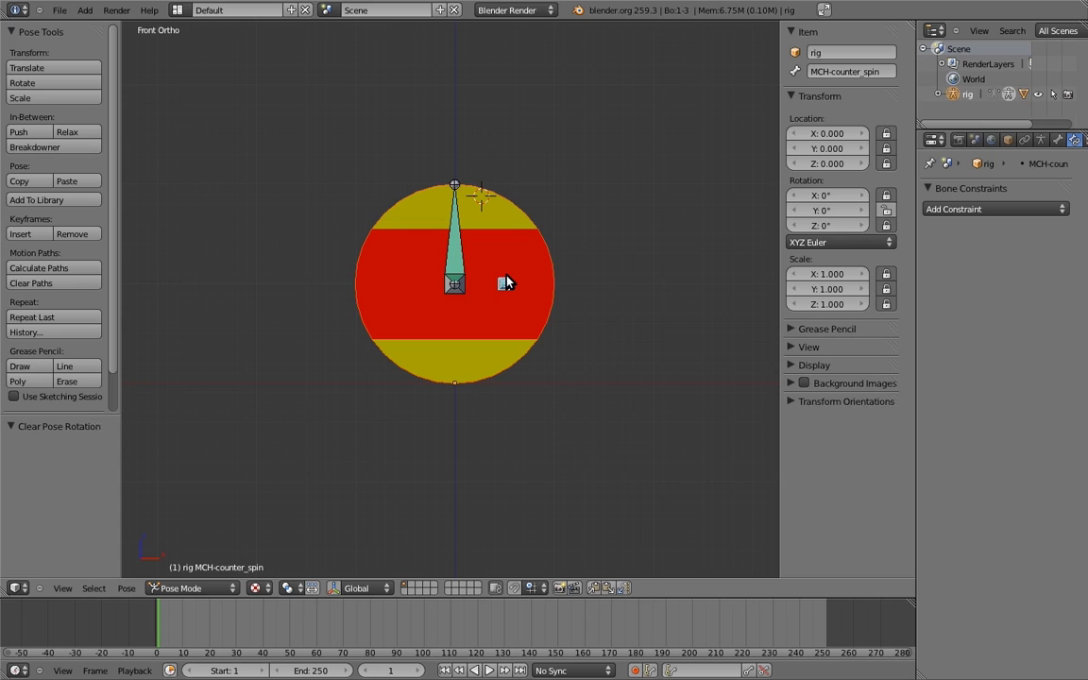
right_click(503, 284)
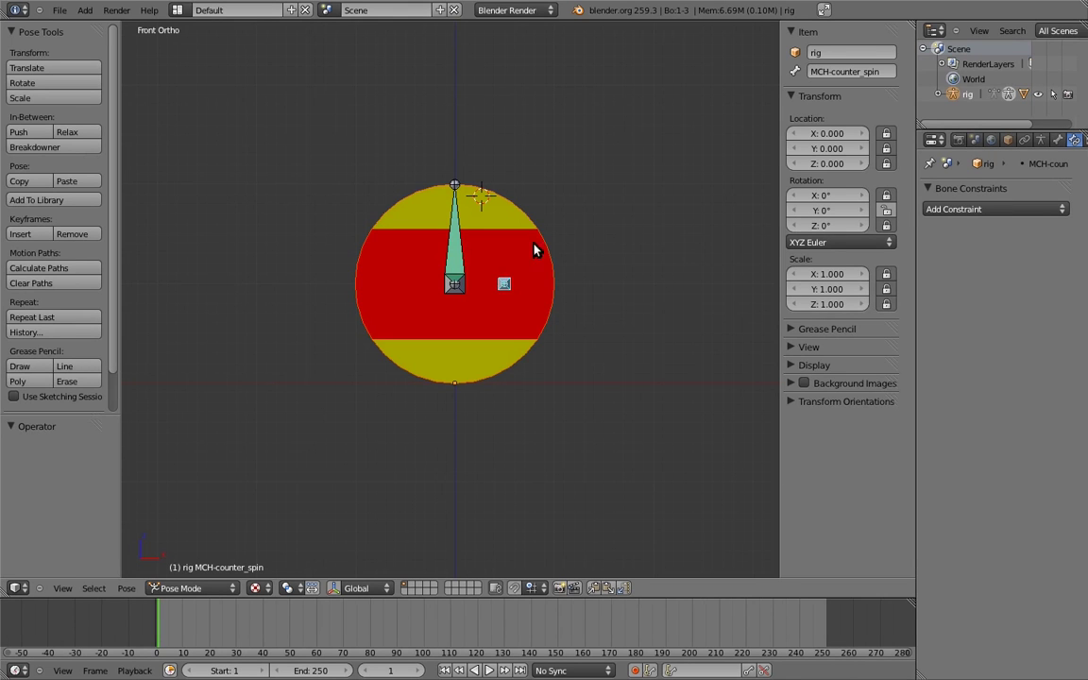
right_click(829, 212)
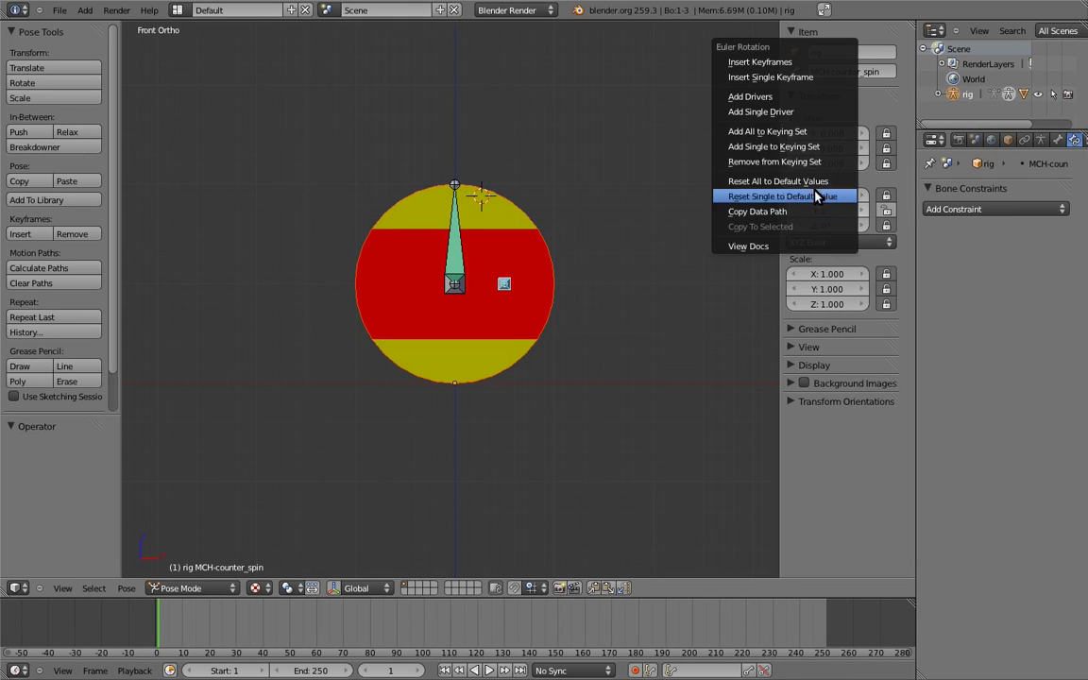
left_click(794, 115)
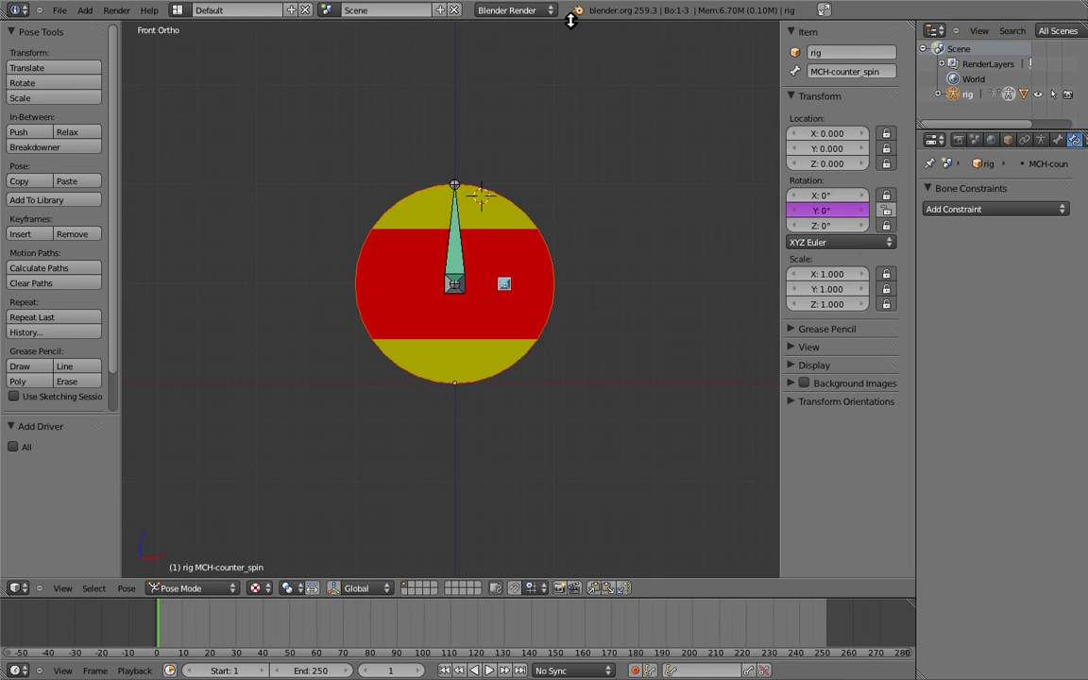
Step: Split the 3D view into two side-by-side areas and turn one into a Graph Editor in Drivers mode
right_click(516, 20)
left_click(491, 39)
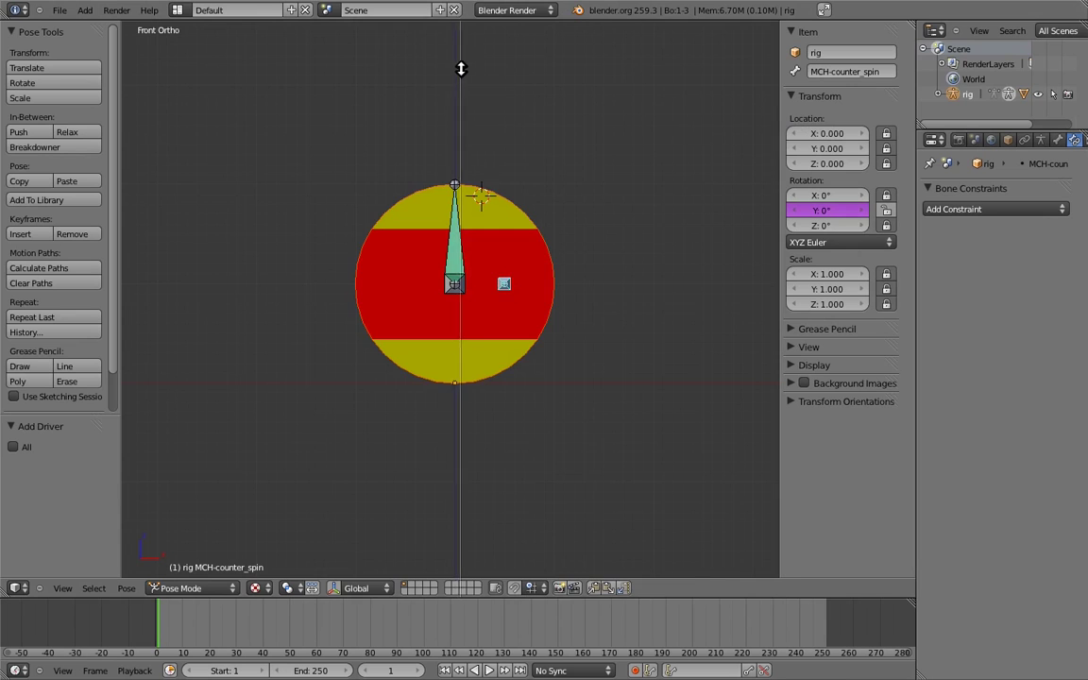
left_click(462, 38)
left_click(15, 587)
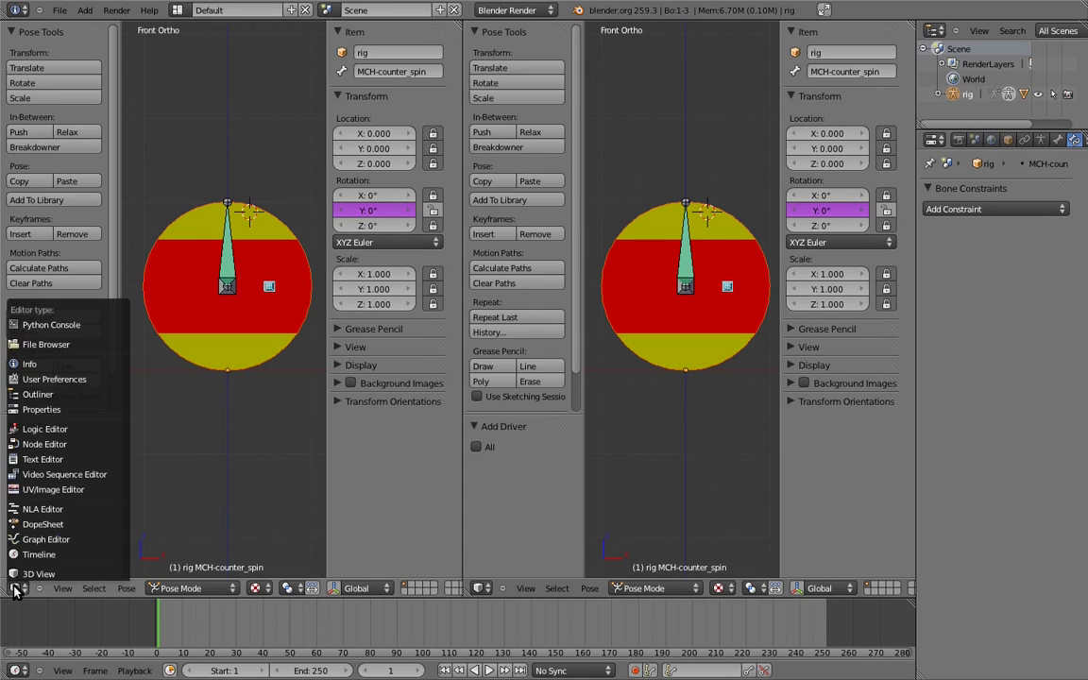
left_click(28, 502)
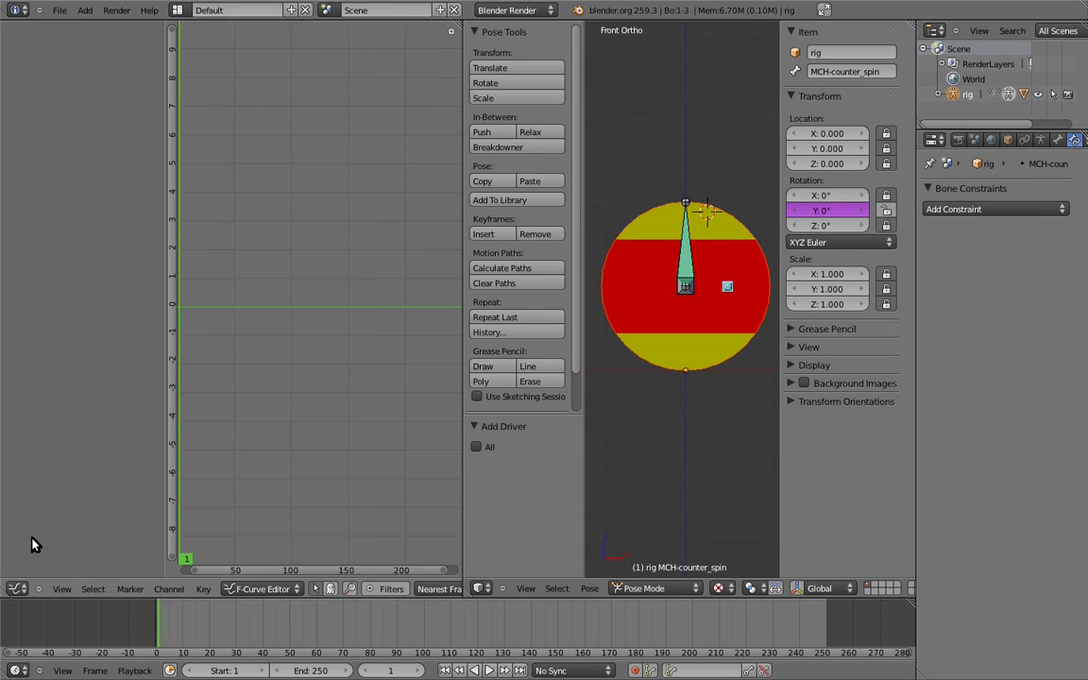
left_click(264, 588)
left_click(262, 557)
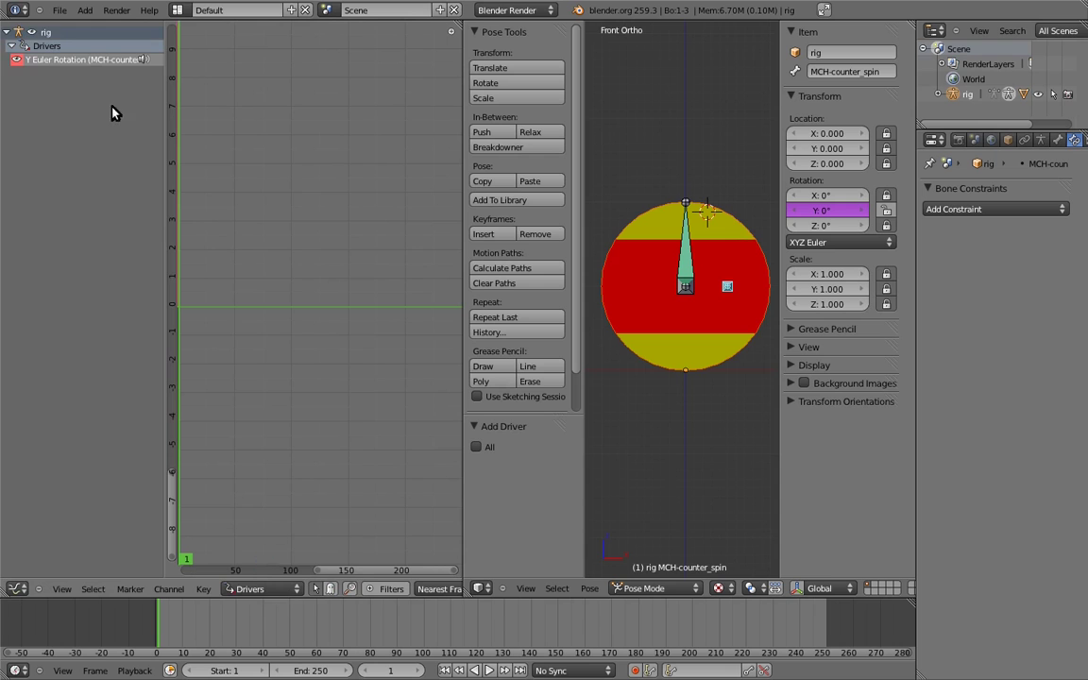
Step: Show the settings of the MCH-counter_spin Y Euler Rotation driver, collapsing the Active F-Curve and Active Keyframe sections
left_click(78, 59)
key("n")
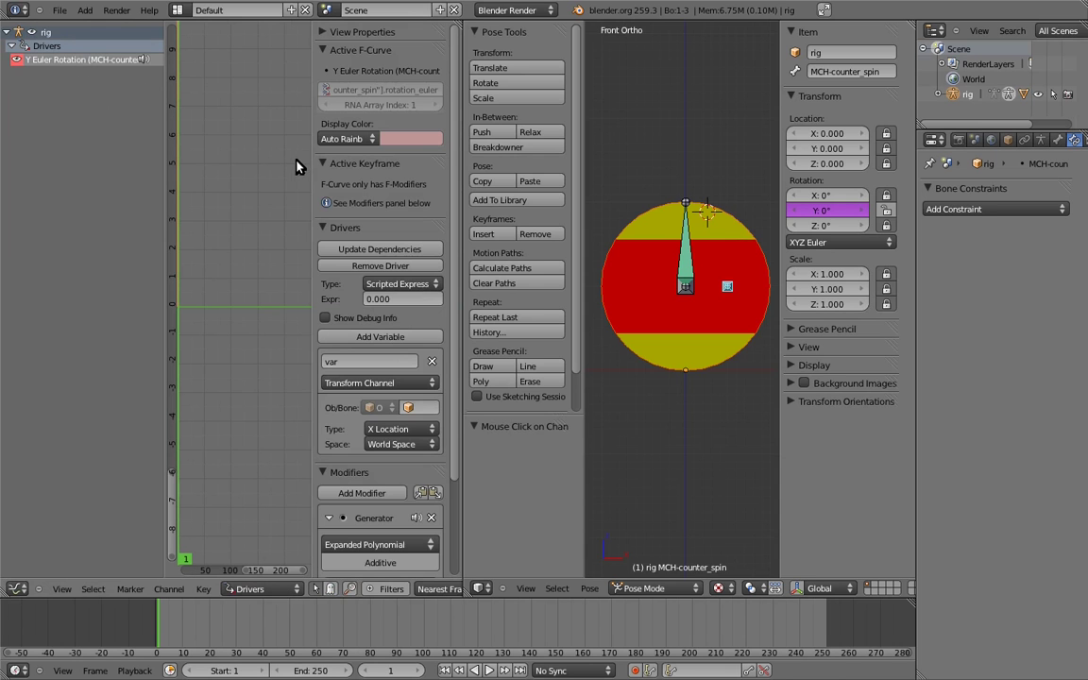
left_click(324, 50)
left_click(324, 68)
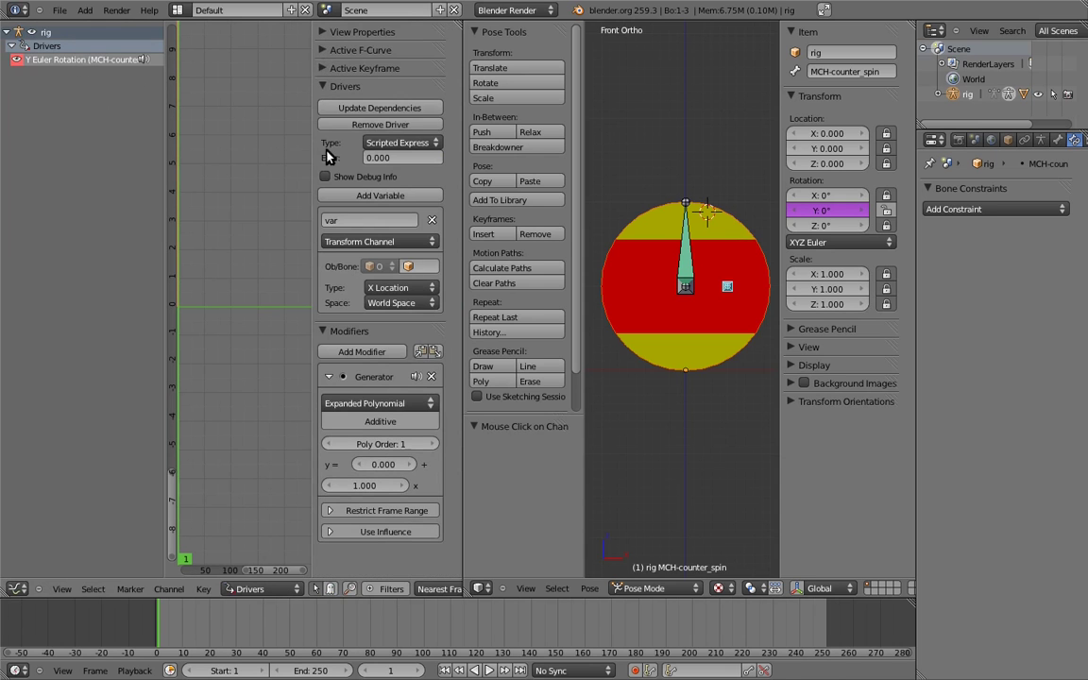
Step: Target the driver variable at the main bone of the rig object, collapsing the Modifiers section
left_click(322, 330)
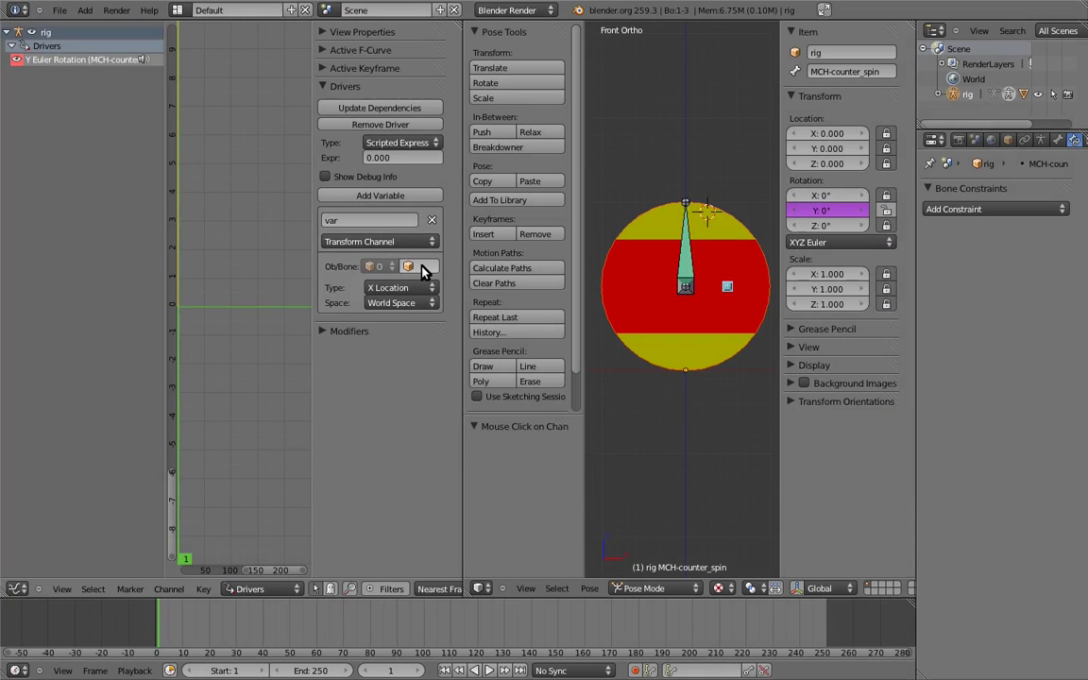
left_click(423, 271)
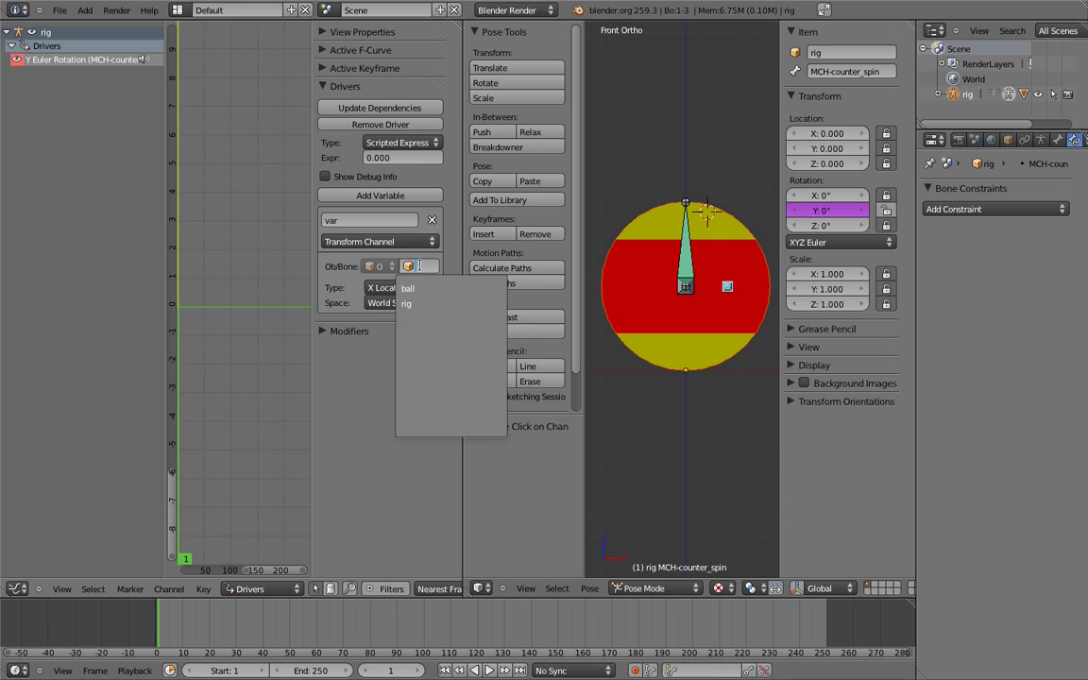
left_click(416, 303)
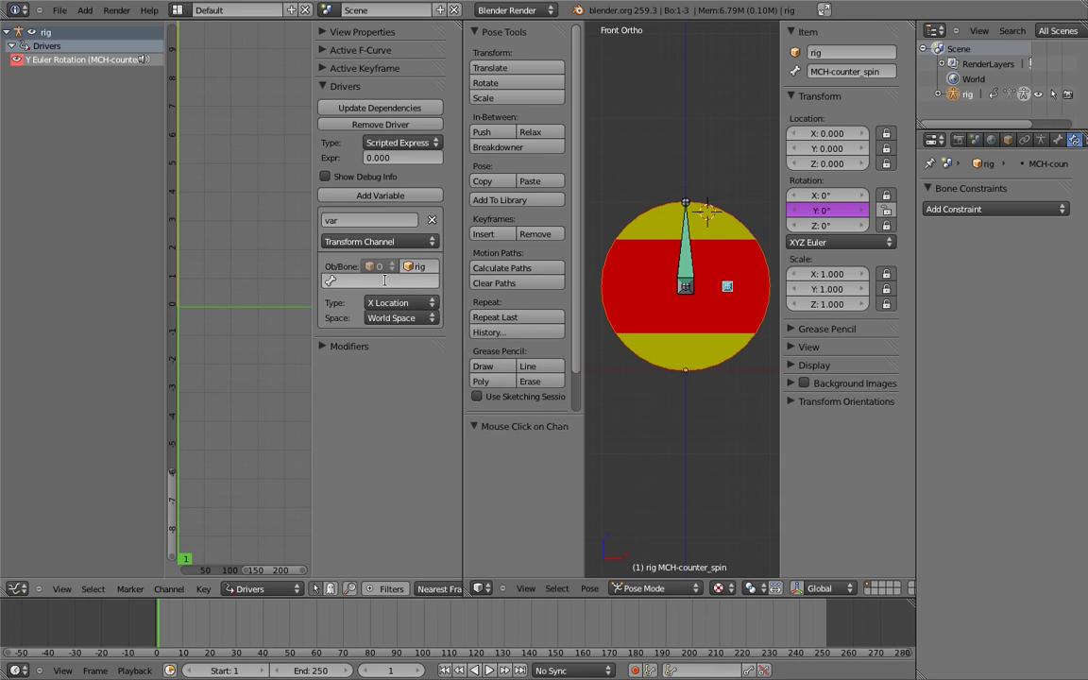
left_click(377, 284)
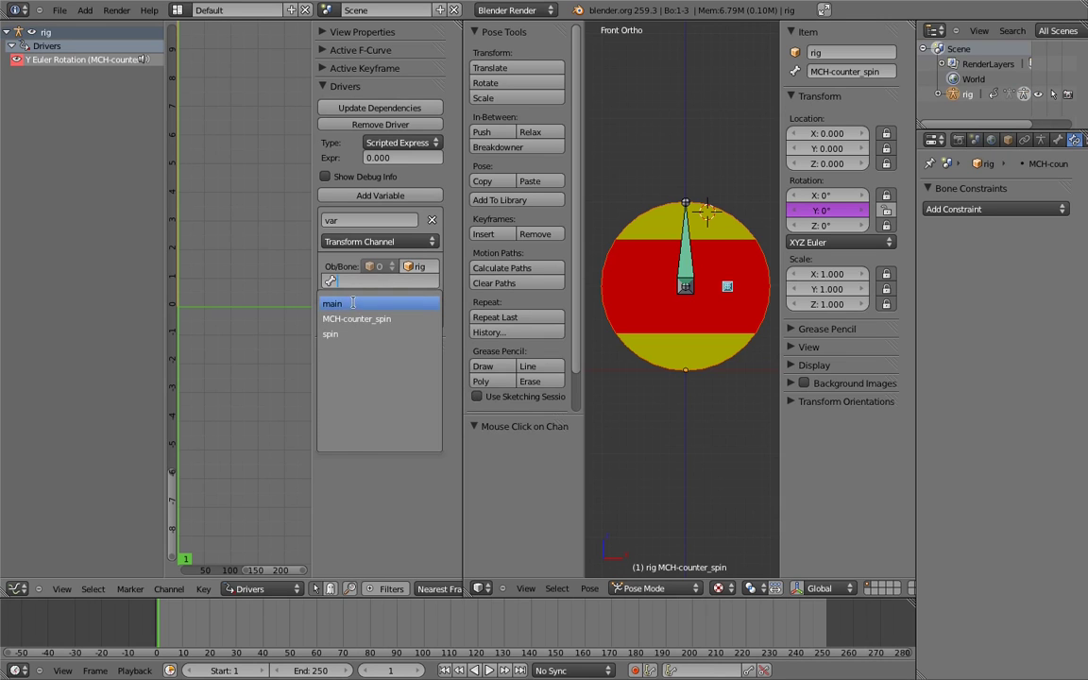
left_click(350, 303)
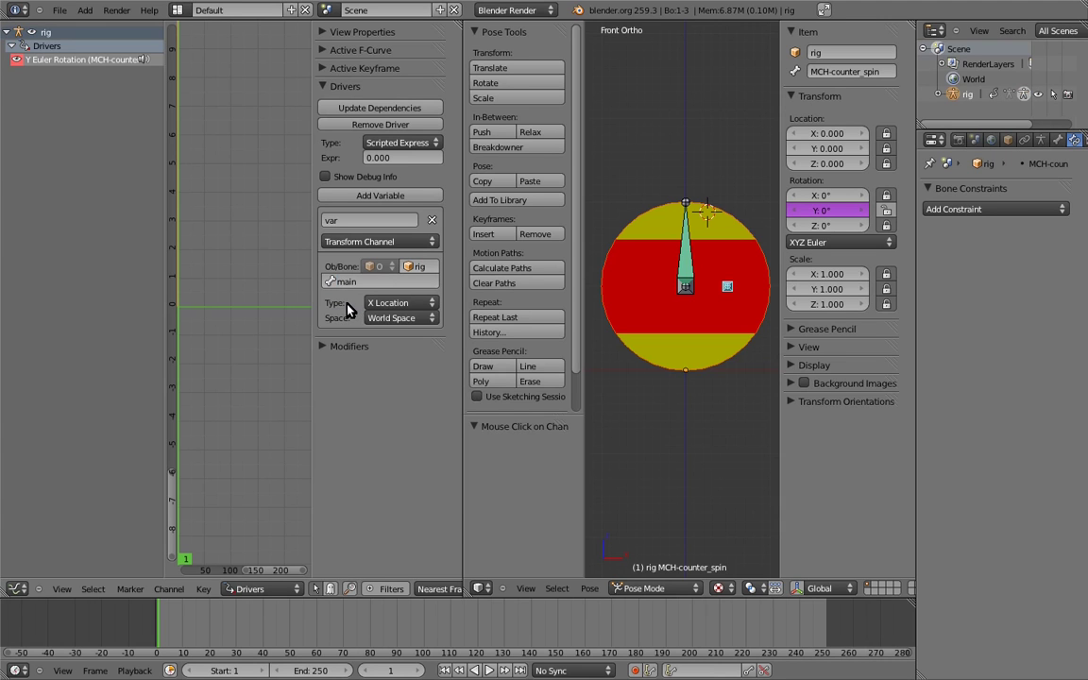
Step: Make the driver variable read the main bone's Z Rotation in Transform Space
left_click(406, 318)
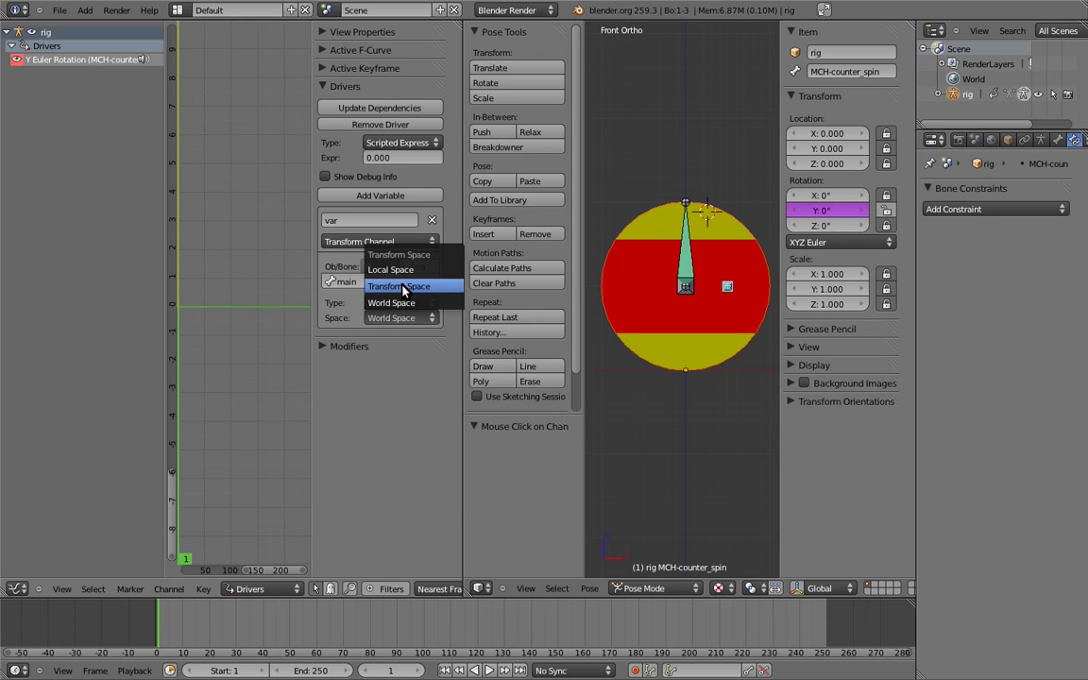
left_click(404, 287)
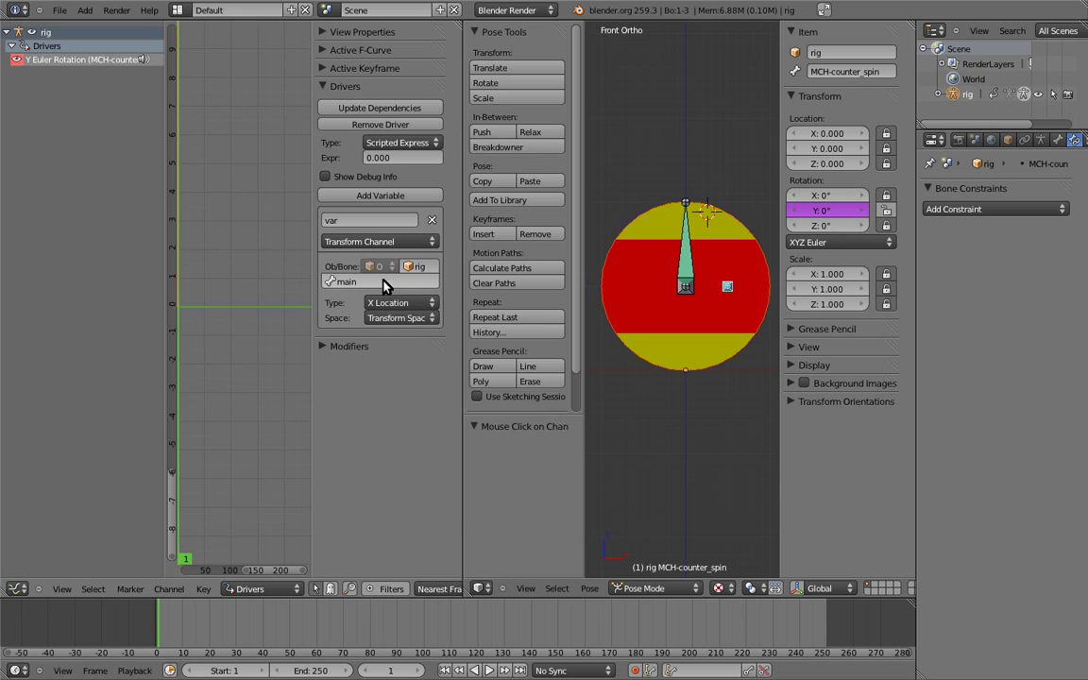
left_click(395, 302)
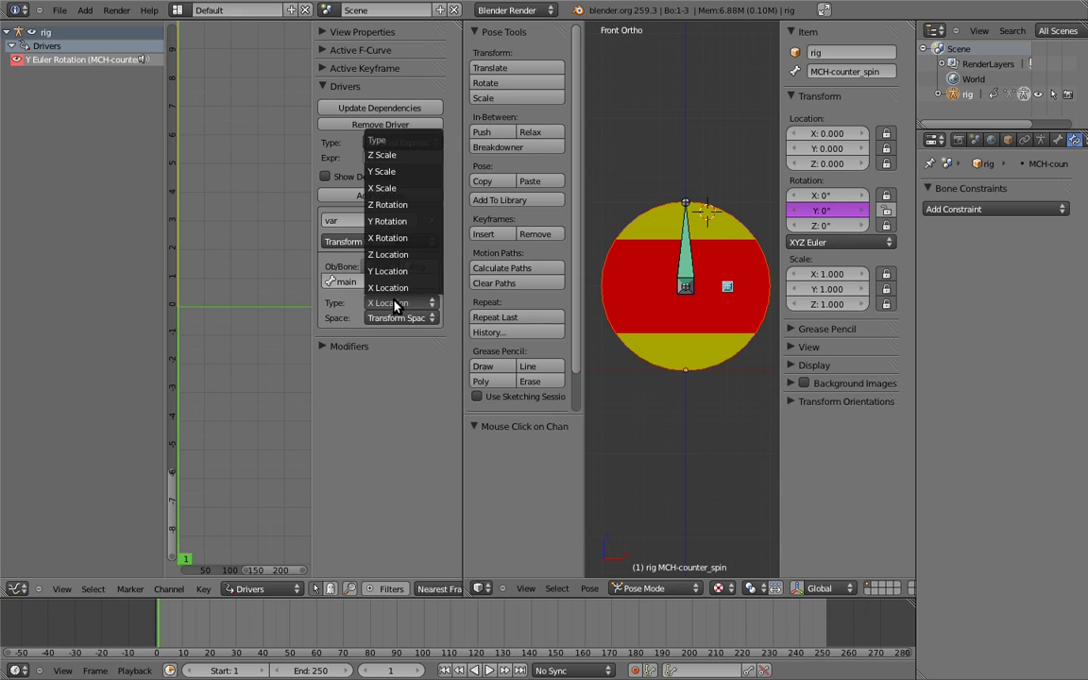
left_click(396, 206)
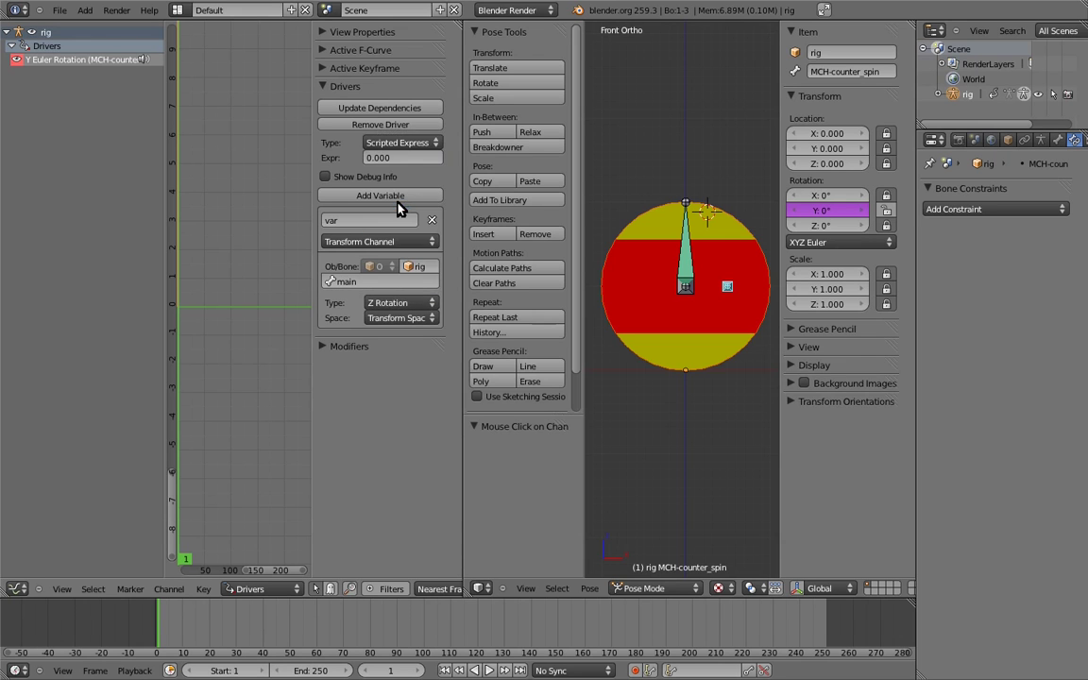
Step: Set the driver's scripted expression to var and update its dependencies
left_click(406, 158)
type("var")
key("Return")
left_click(391, 111)
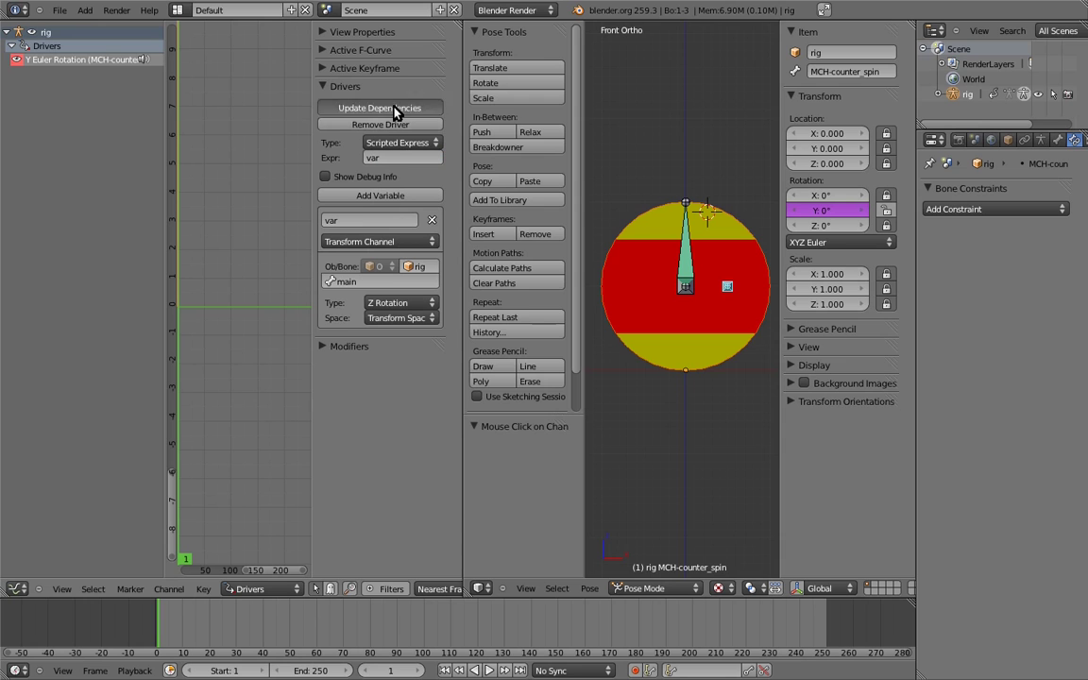
Step: Join the two side-by-side areas so the 3D view replaces the Graph Editor
right_click(463, 219)
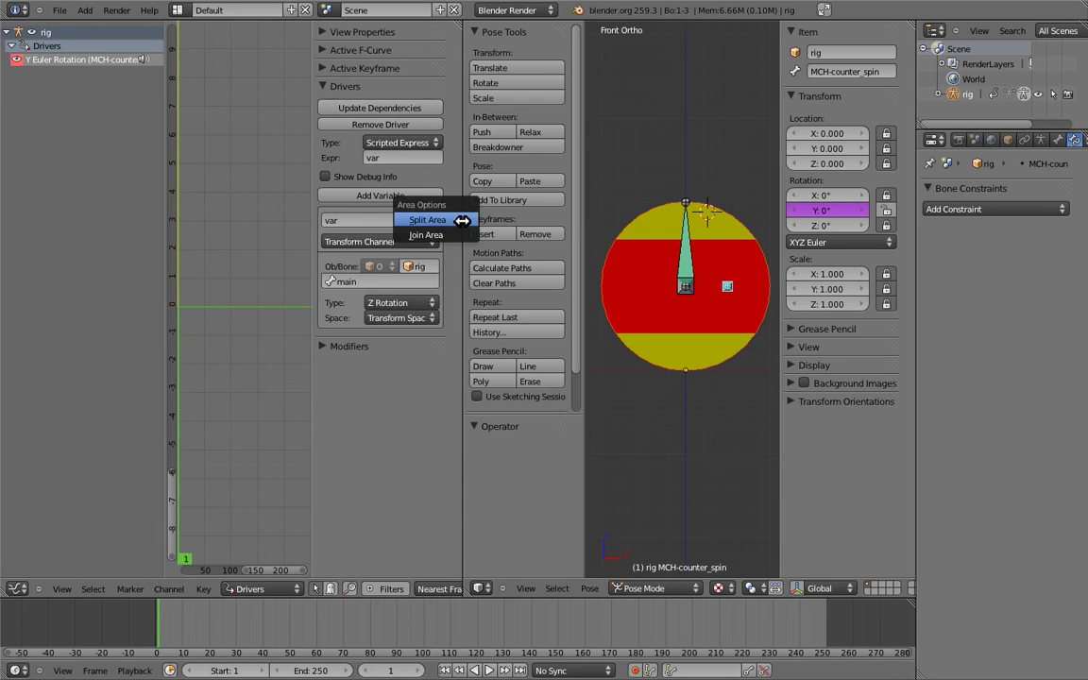
left_click(415, 214)
left_click(300, 238)
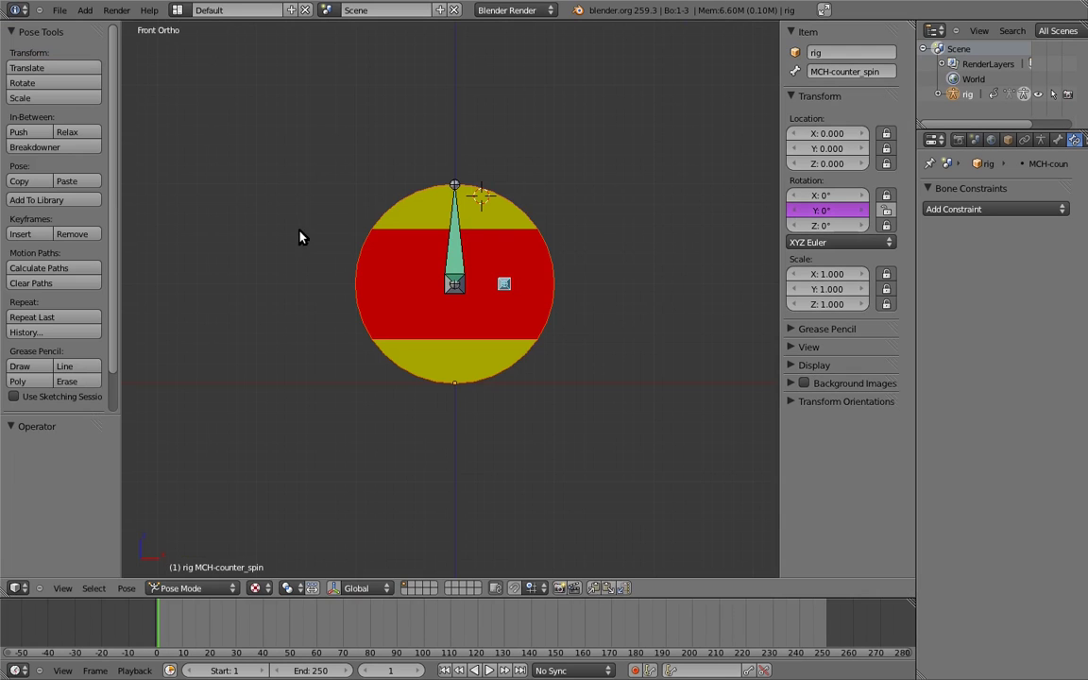
Step: Try rotating the main bone to test the driven counter-rotation, then cancel the rotation
right_click(455, 185)
key("r")
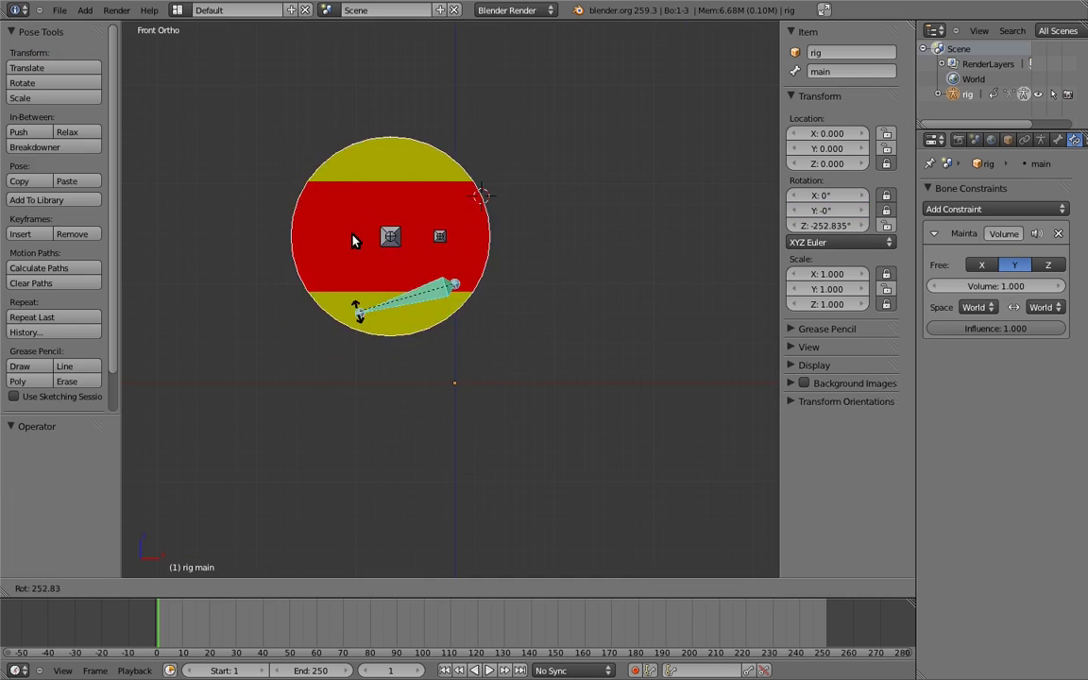
right_click(488, 156)
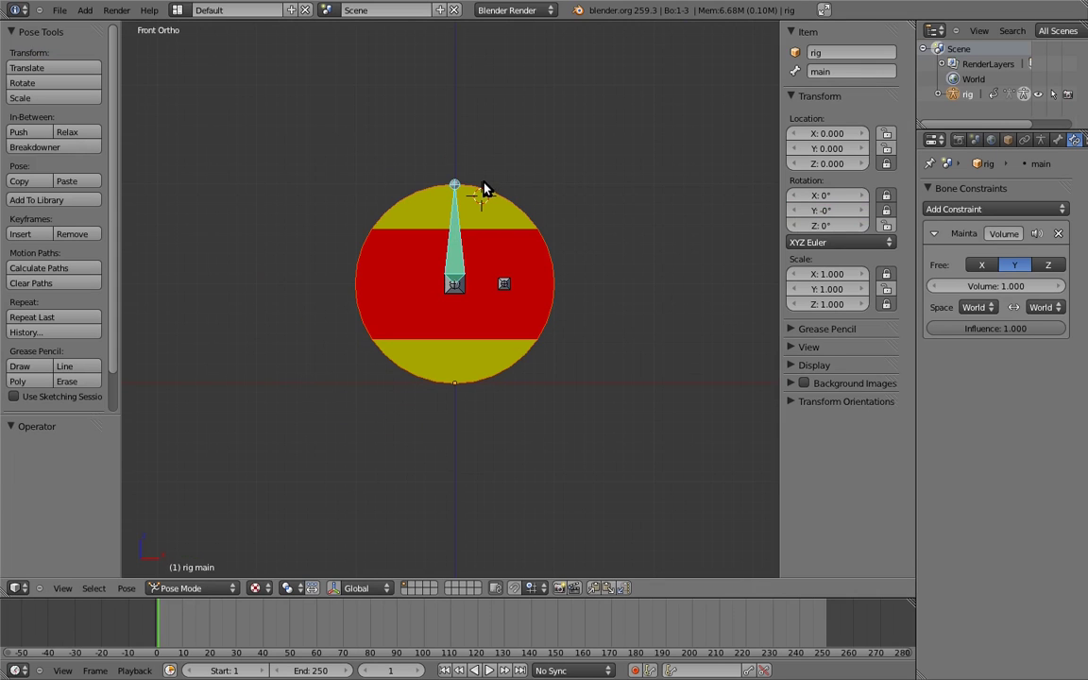
Step: In Edit Mode, move the MCH-counter_spin bone -0.5 along X to the centre of the ball
right_click(503, 286)
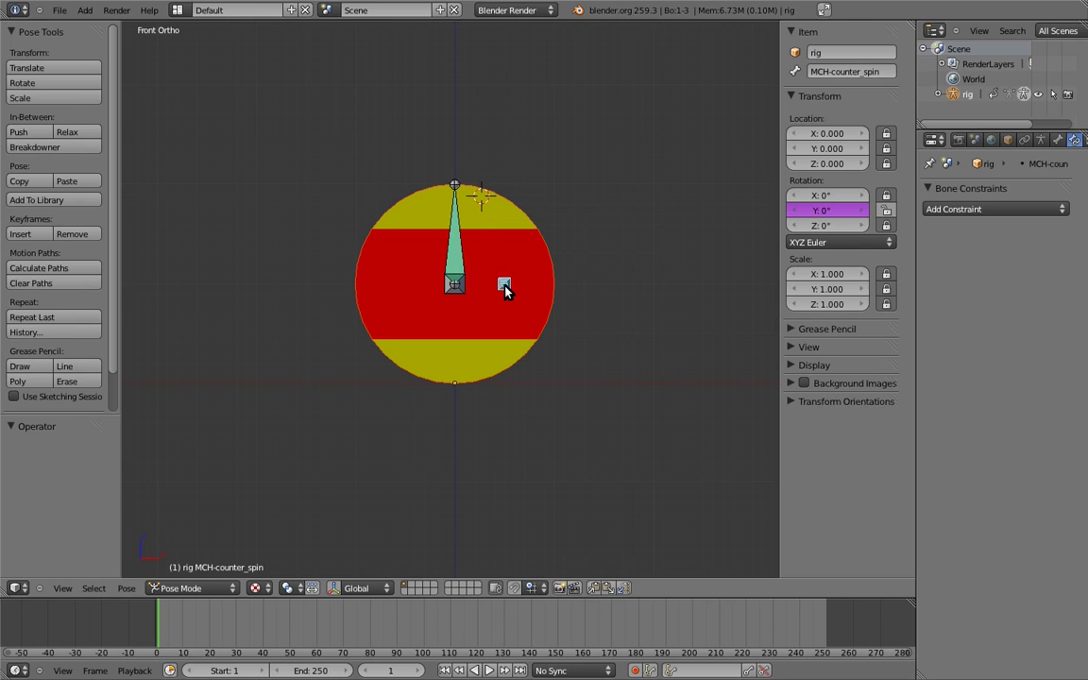
key("Tab")
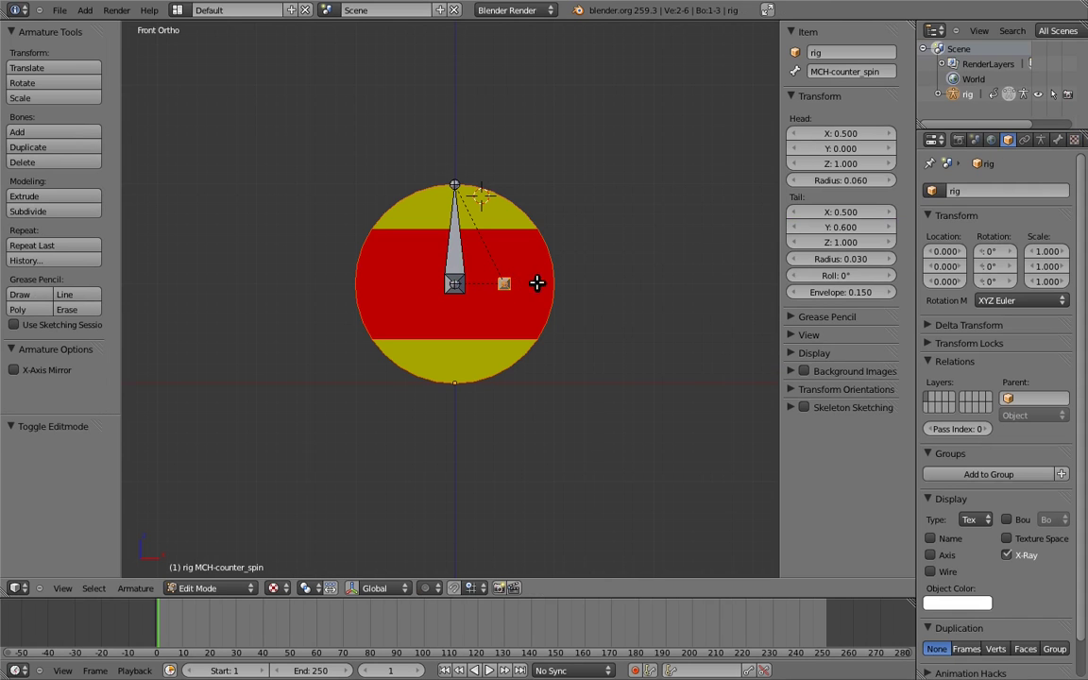
key("x")
left_click(496, 286)
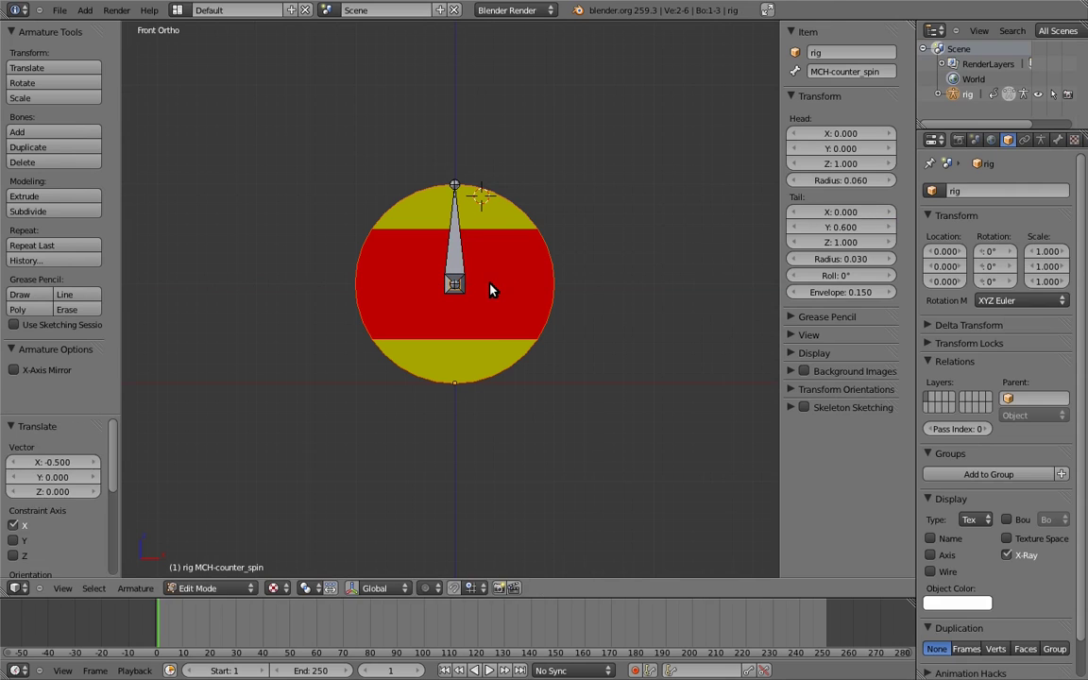
Step: In Pose Mode, move the MCH-counter_spin bone to the first bone layer of the second row and show the armature's layer settings
key("ctrl+Tab")
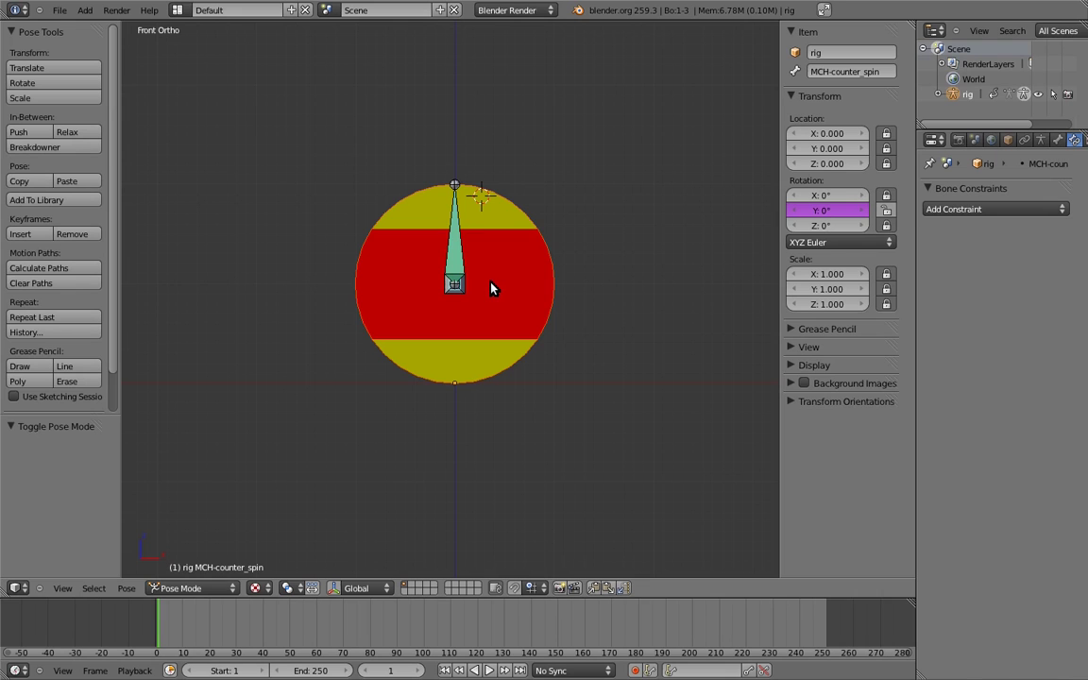
key("m")
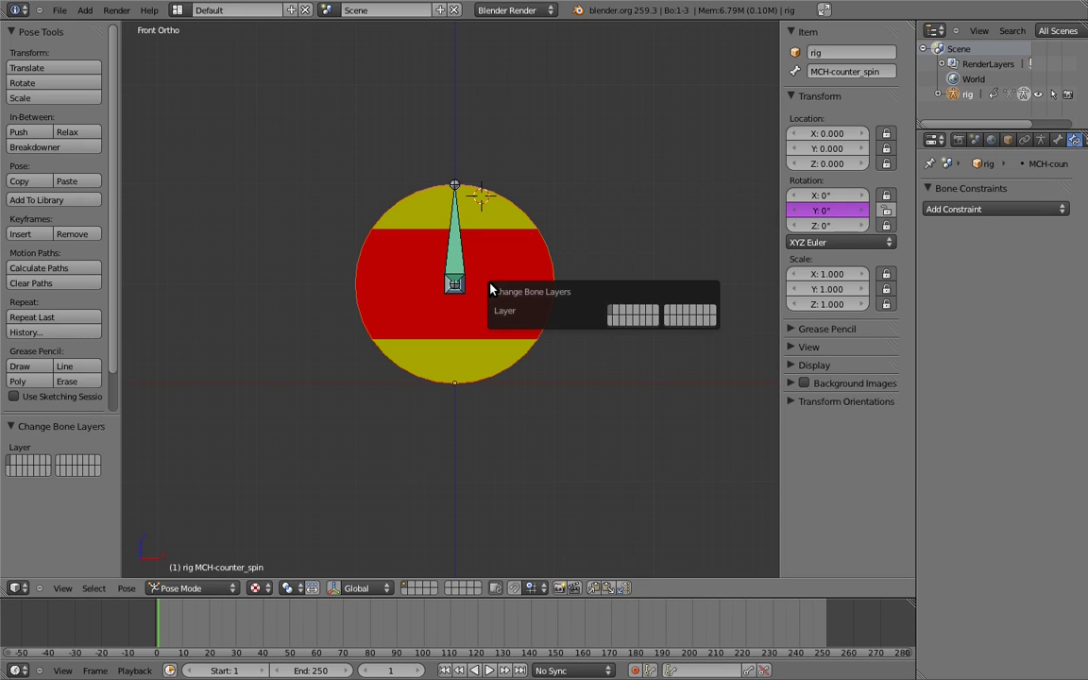
left_click(615, 318)
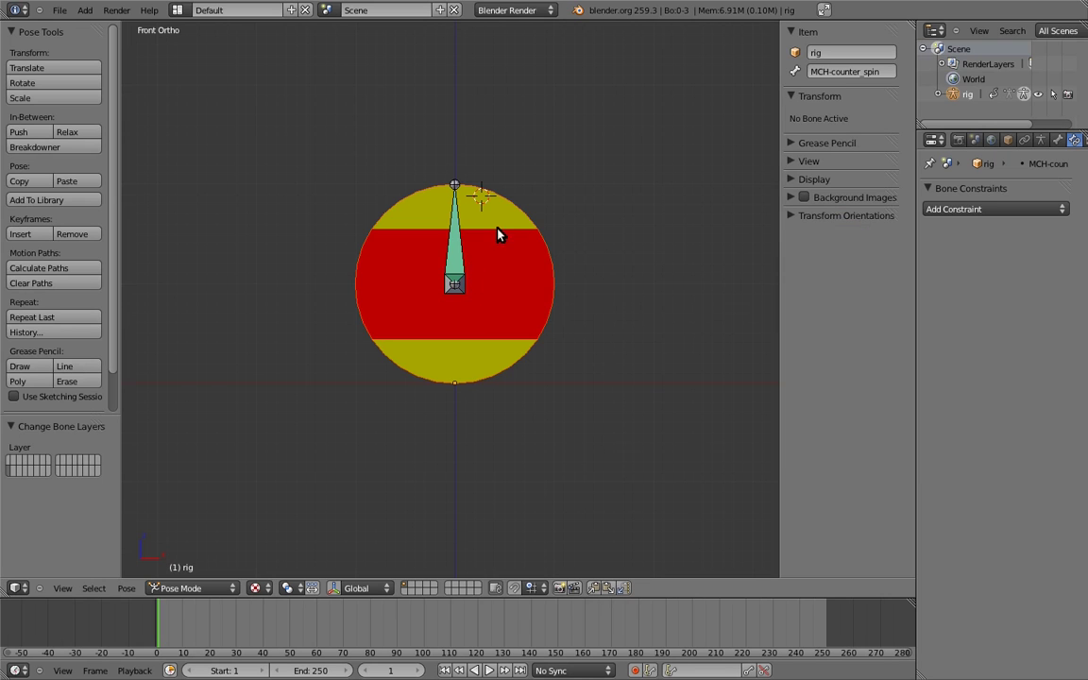
left_click(1041, 141)
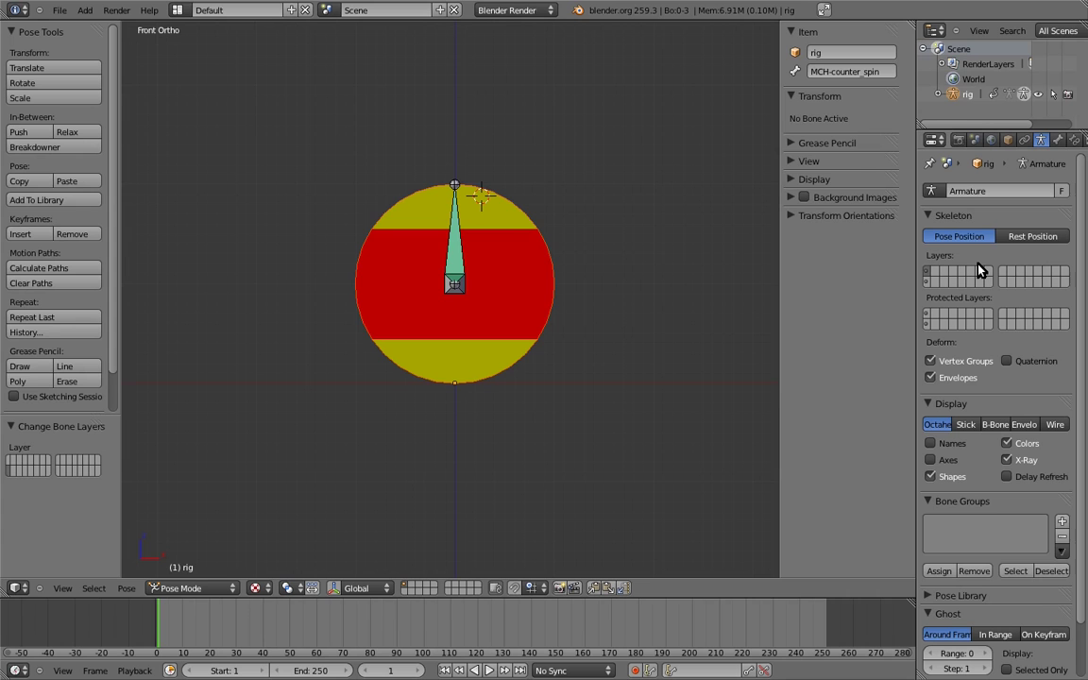
Step: Try tilting the main bone and stretching it by a factor of about 1.22
right_click(456, 186)
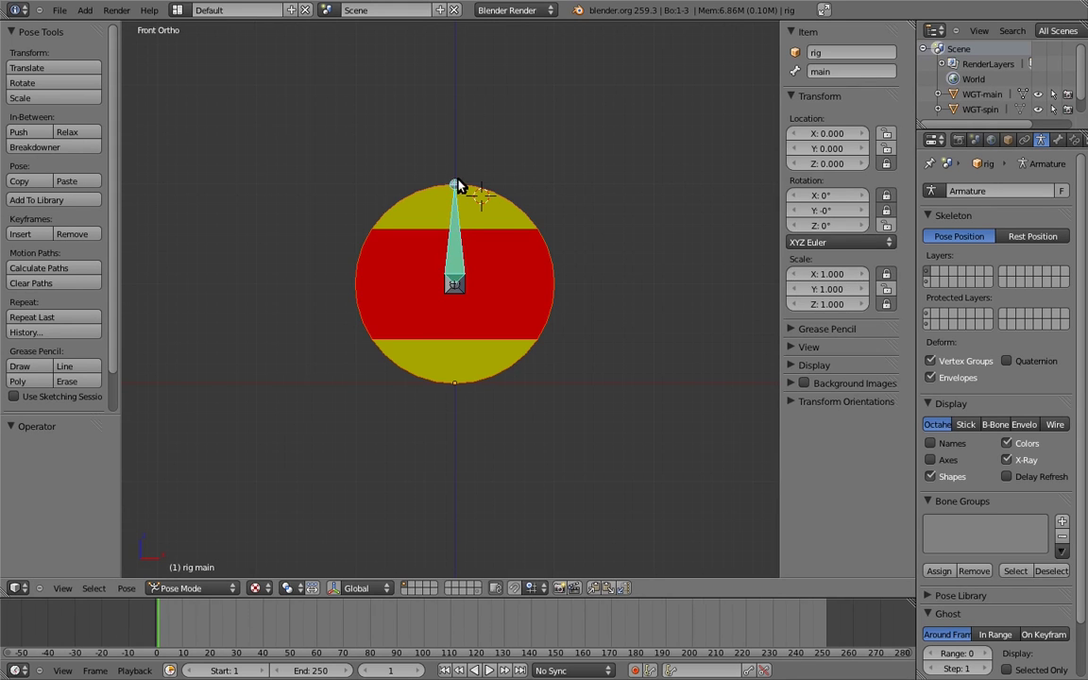
key("r")
left_click(381, 175)
key("s")
left_click(381, 177)
Step: Try rotating the spin bone to about -57.5° on Y inside the stretched ball
right_click(463, 295)
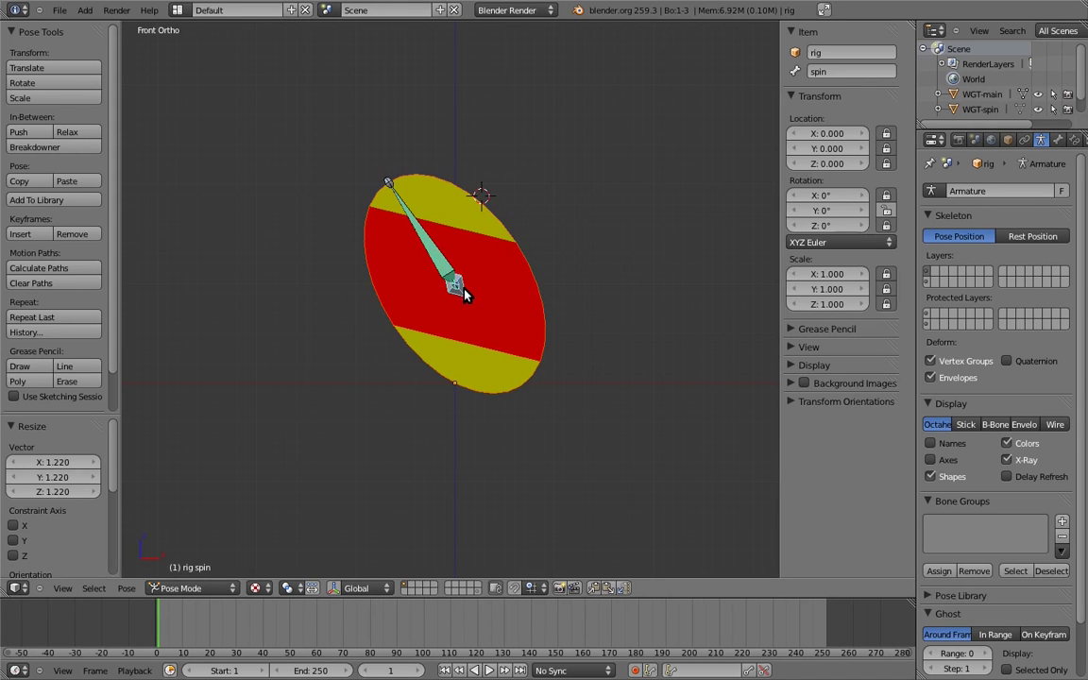
key("r")
left_click(403, 179)
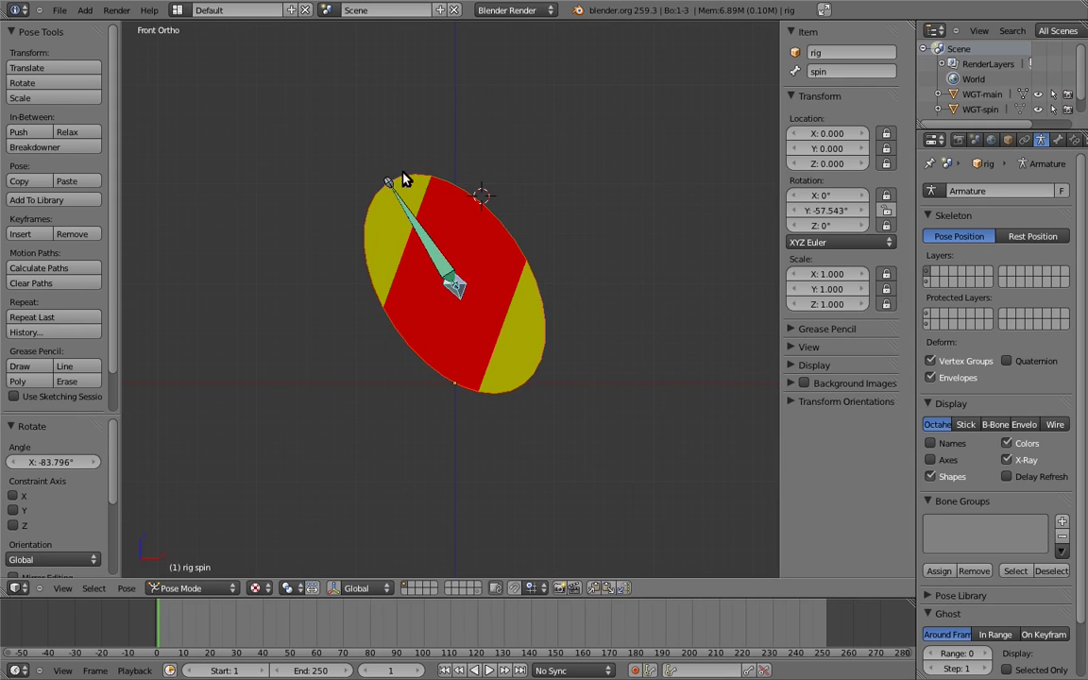
Step: Try rotating the main bone to about -64.3° on Z and stretching it to a Y scale of about 2.21
right_click(389, 182)
key("r")
left_click(590, 218)
key("s")
left_click(700, 149)
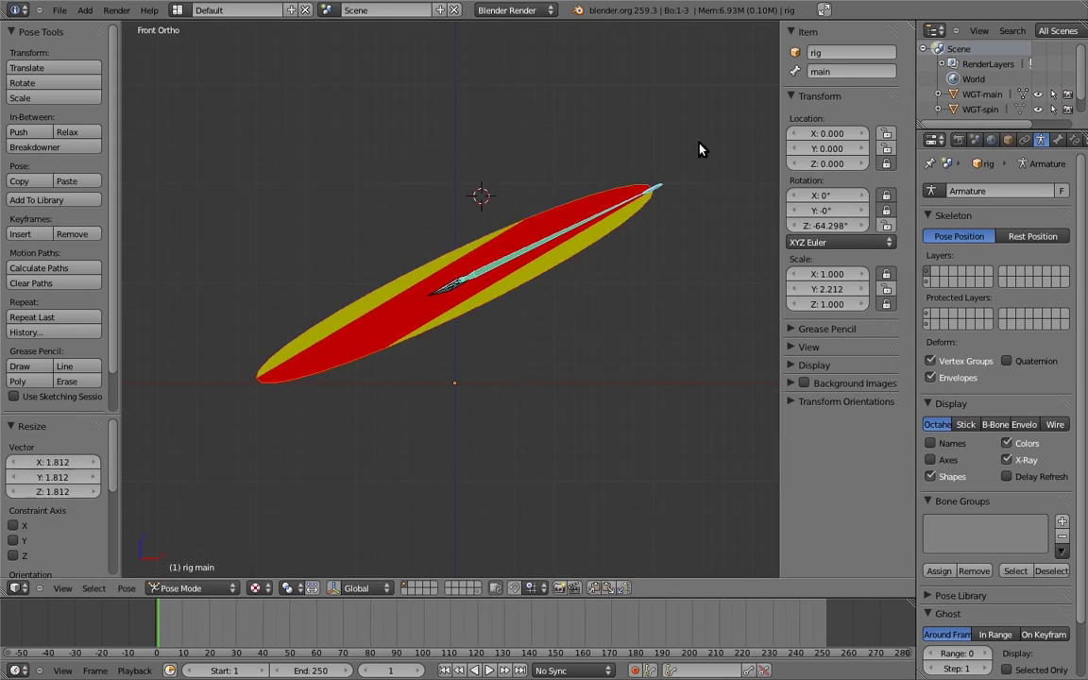
Step: Undo all the test rotations and scalings of the main and spin bones
key("ctrl+z")
key("ctrl+z")
key("ctrl+z")
key("ctrl+z")
key("ctrl+z")
key("ctrl+z")
key("ctrl+z")
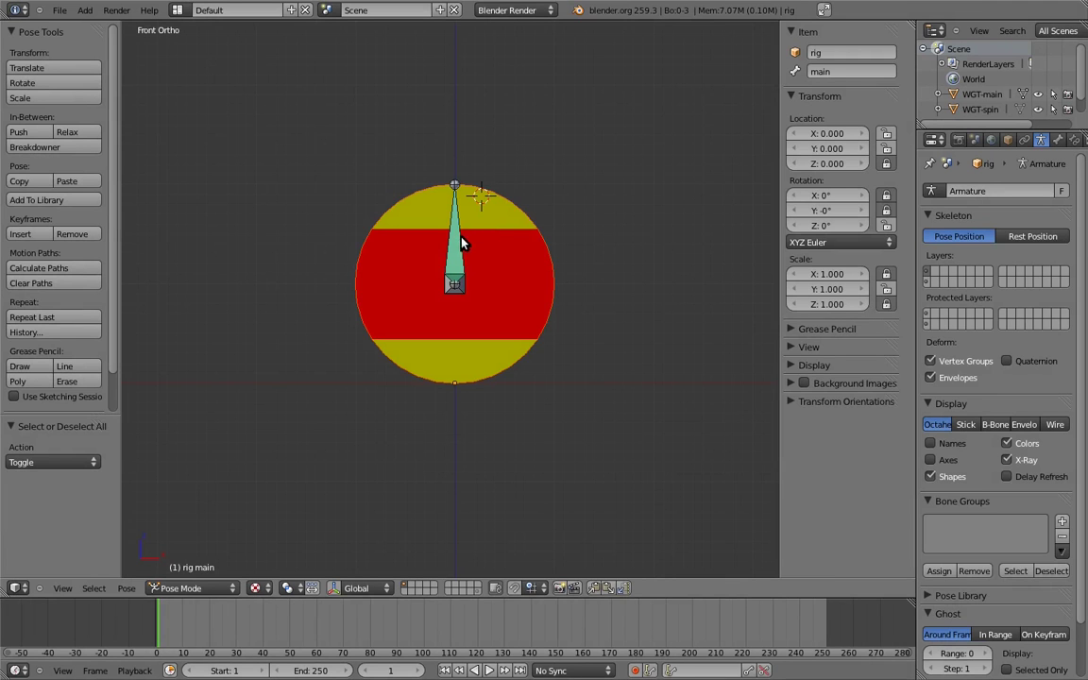
Step: In Edit Mode, move the main bone -1 along Z so its head sits at the ball's base
key("Tab")
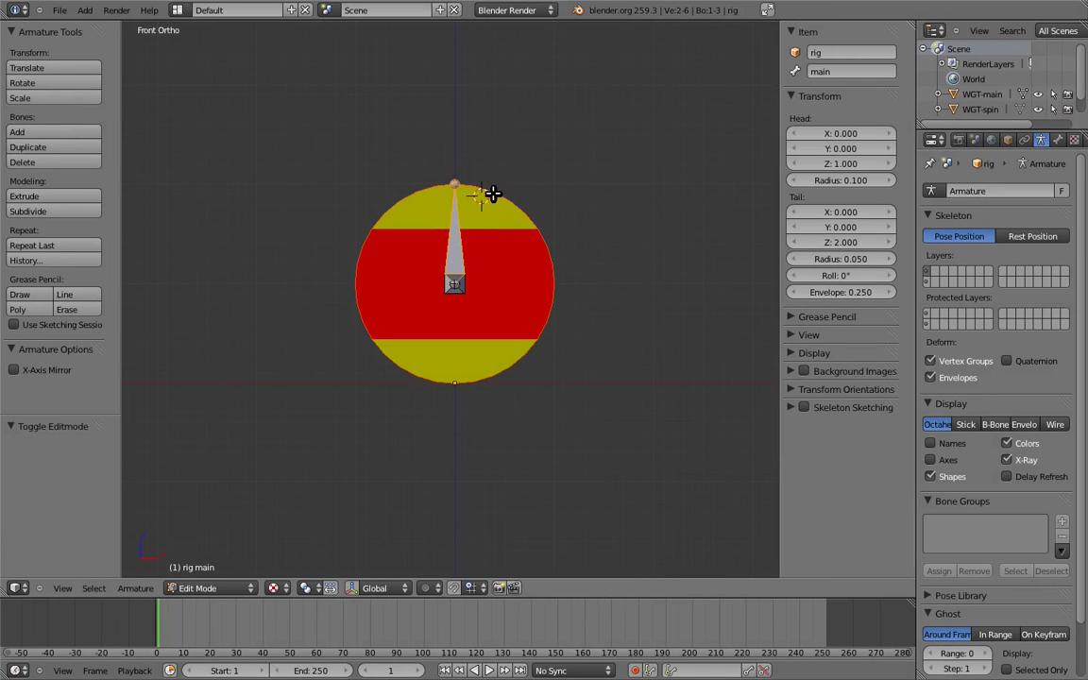
key("g")
key("z")
left_click(488, 295)
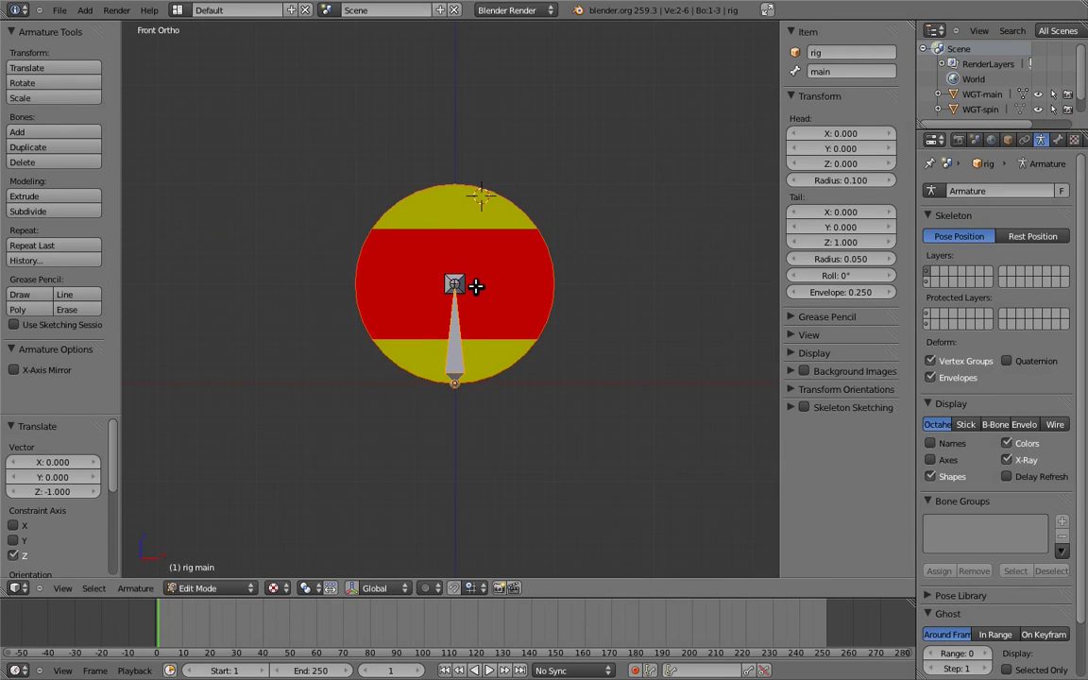
Step: In Pose Mode, try stretching the main bone by about 1.44 from the ball's base, then cancel the scaling
key("Tab")
key("s")
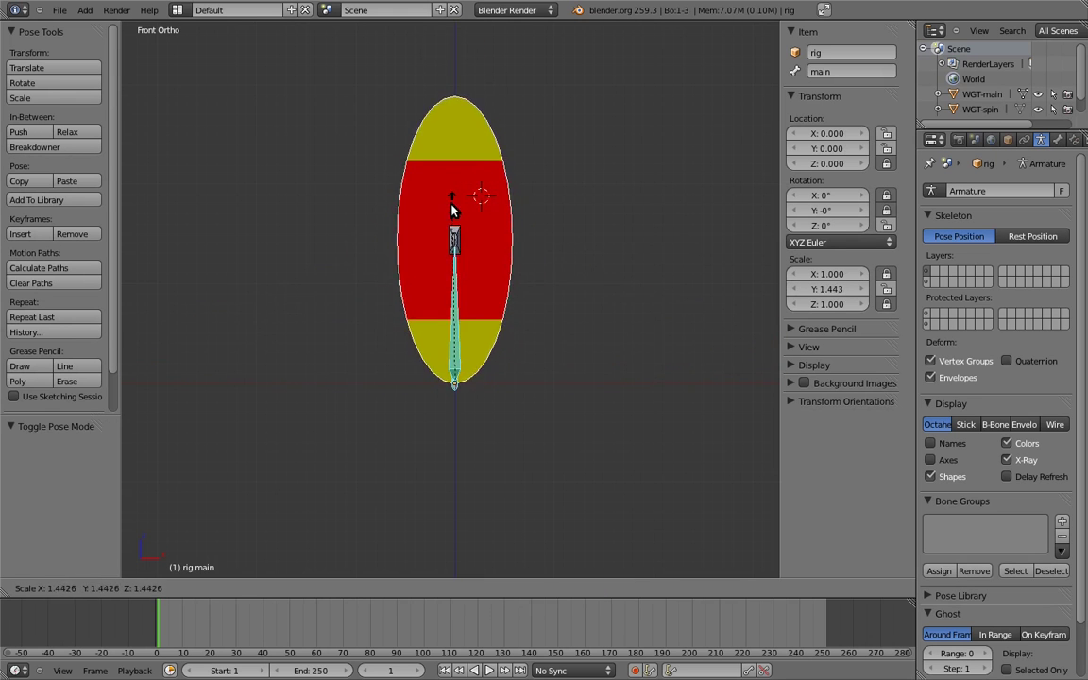
key("Escape")
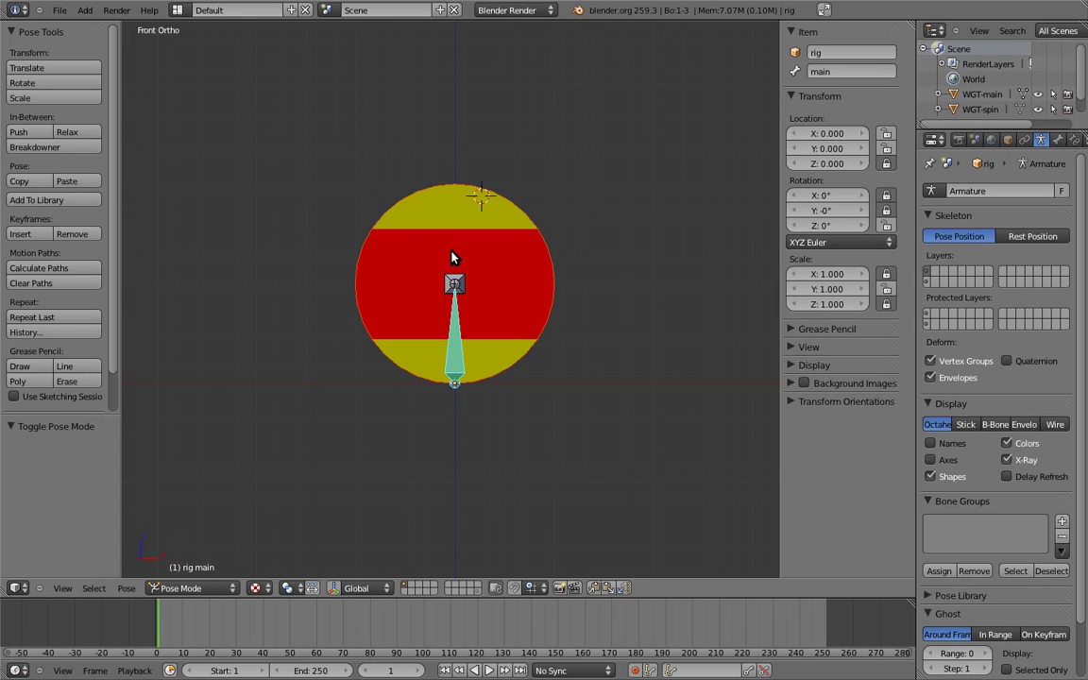
Step: Add a Monkey mesh beside the ball at about X -2.3, Z 1.48
left_click(232, 238)
key("shift+a")
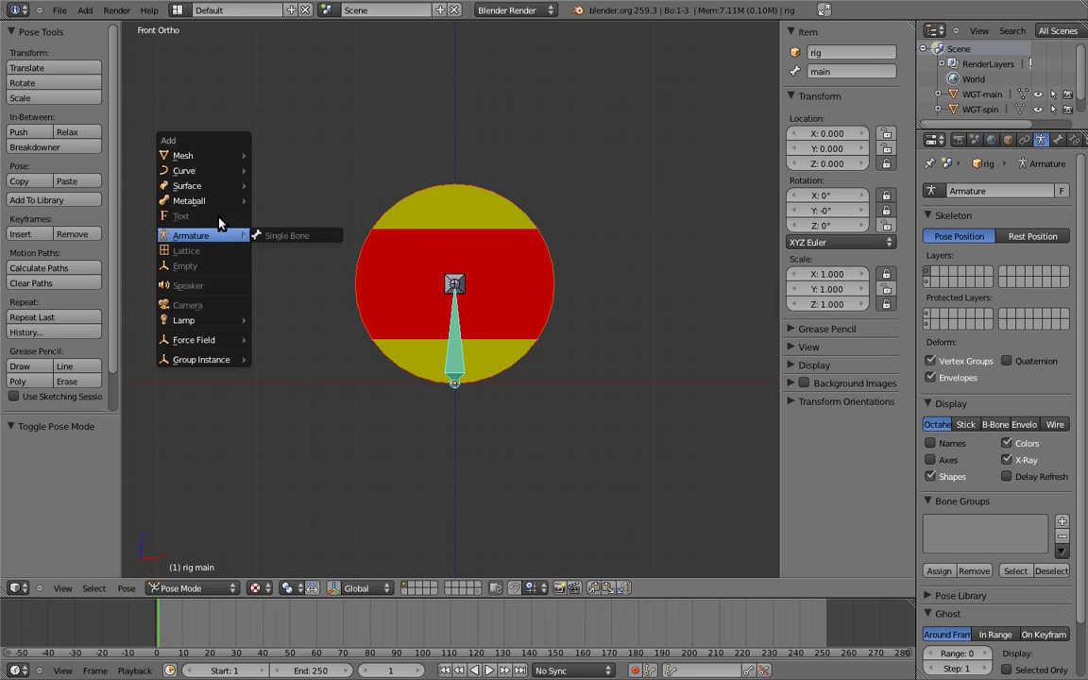
mouse_move(207, 155)
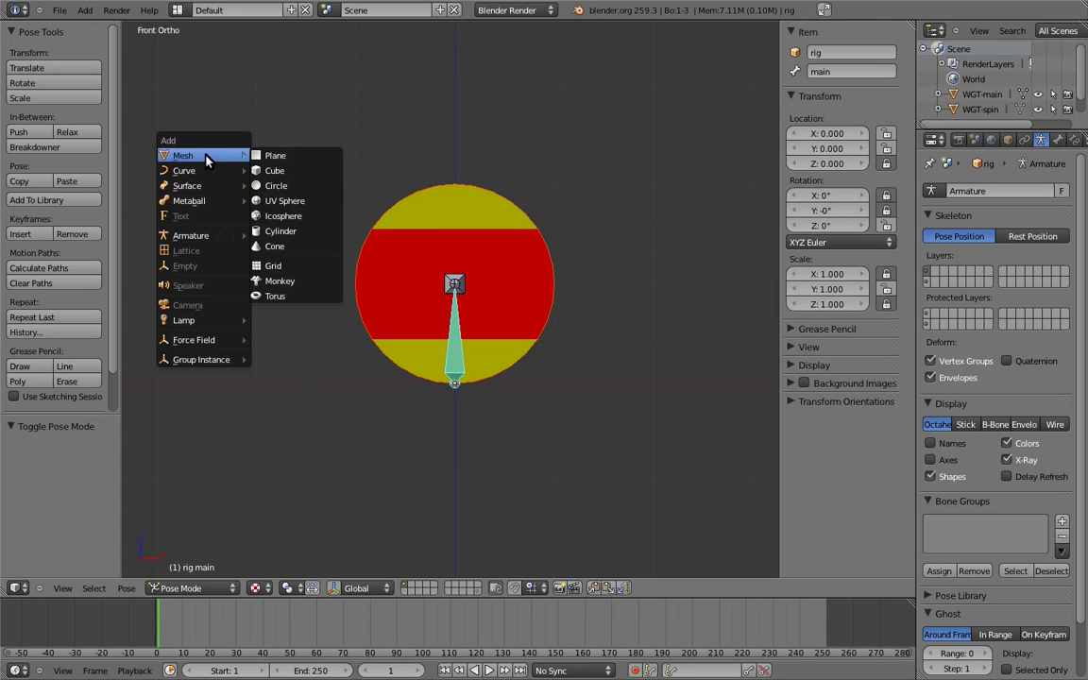
left_click(279, 281)
Step: Switch the viewport to solid shading and put the rig back into Pose Mode
key("z")
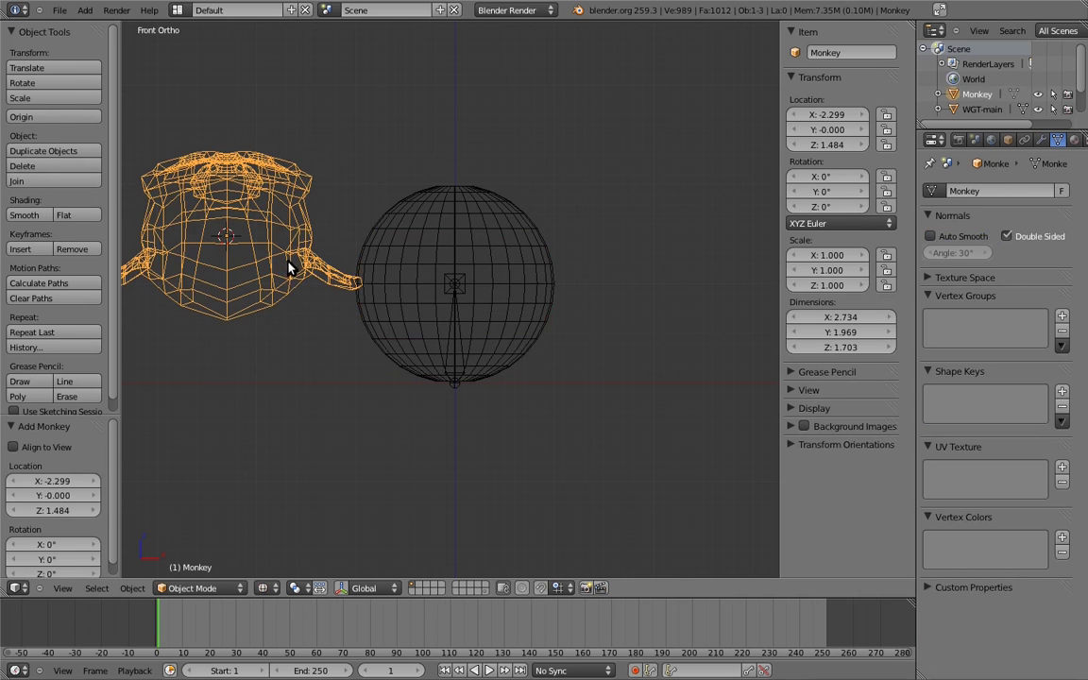
key("z")
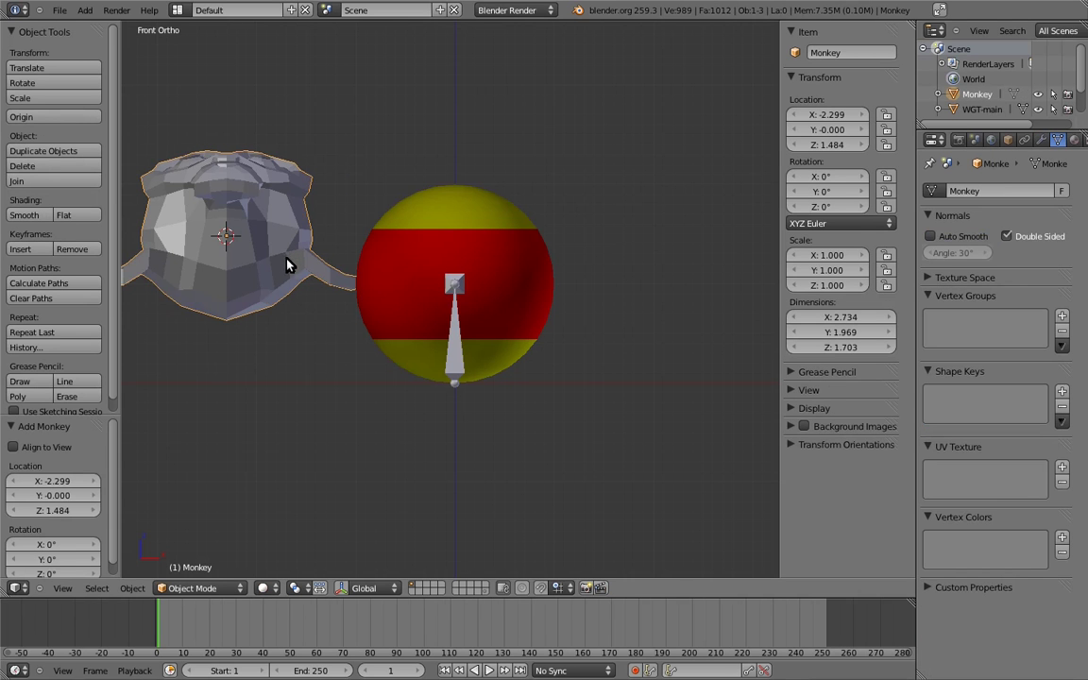
right_click(458, 291)
key("ctrl+Tab")
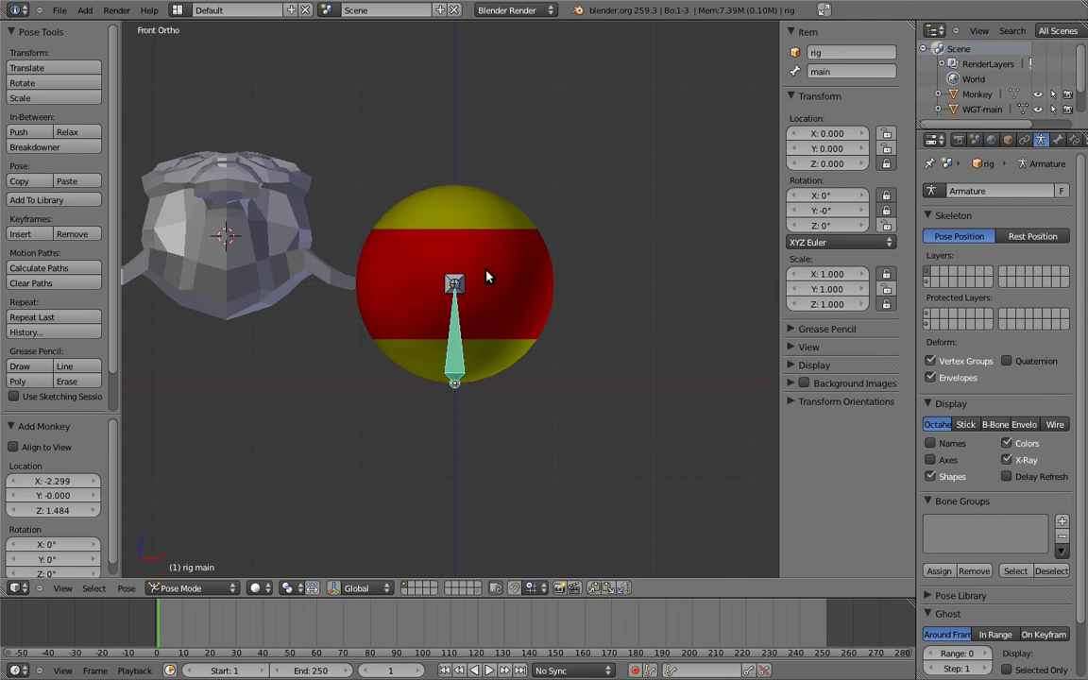
Step: Assign the Monkey object as the main bone's custom shape
left_click(1057, 140)
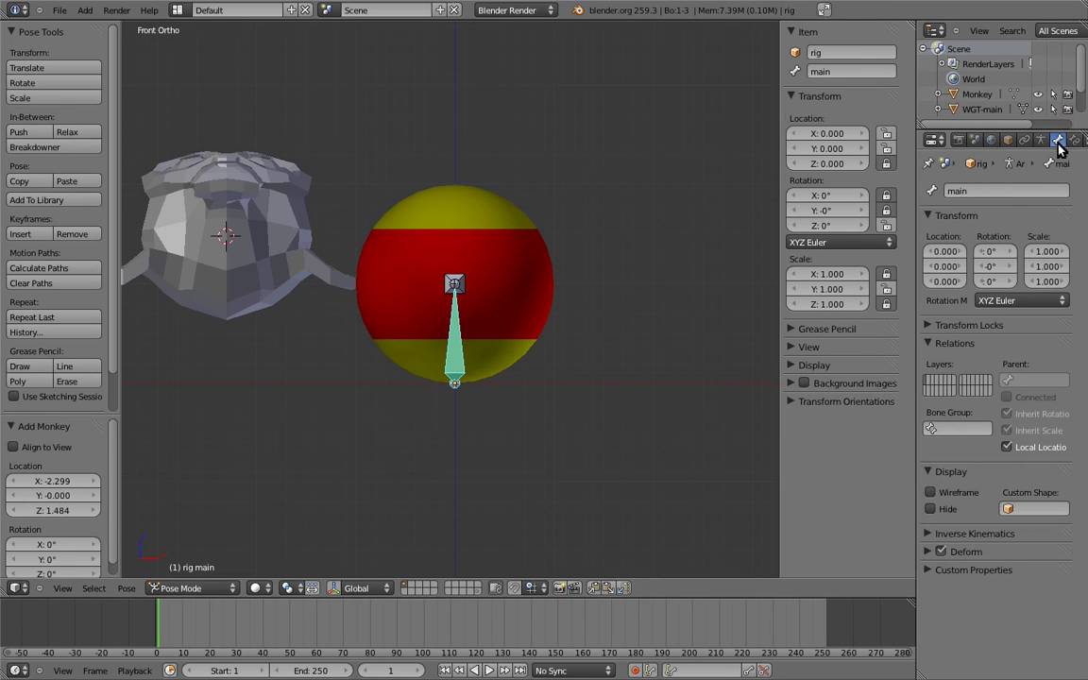
left_click(1039, 510)
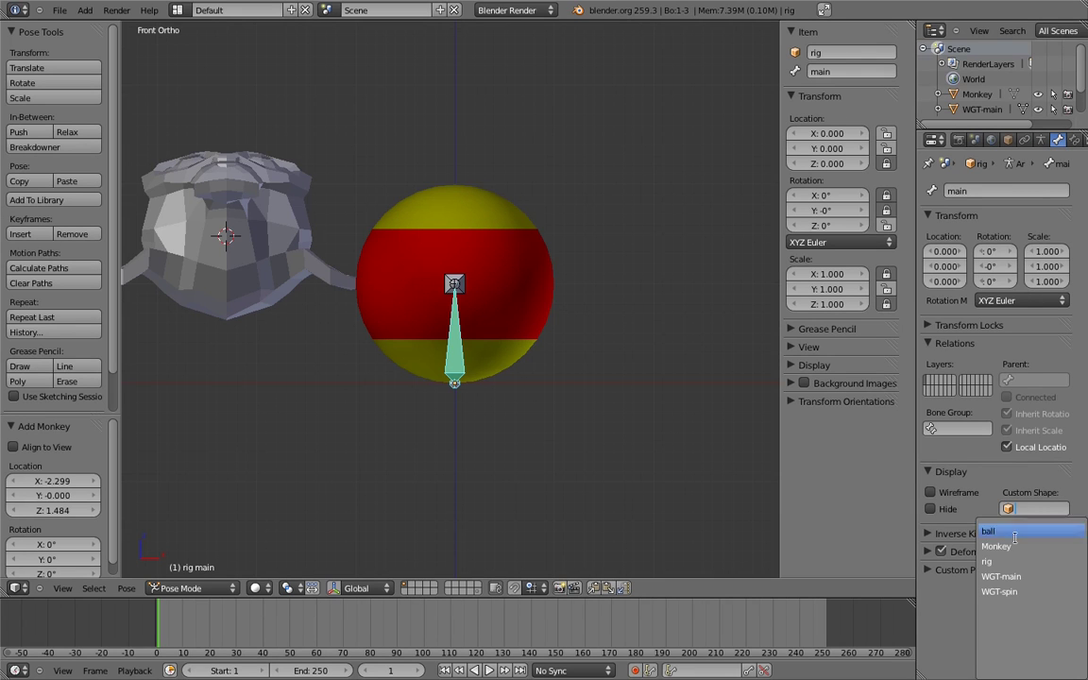
left_click(1012, 547)
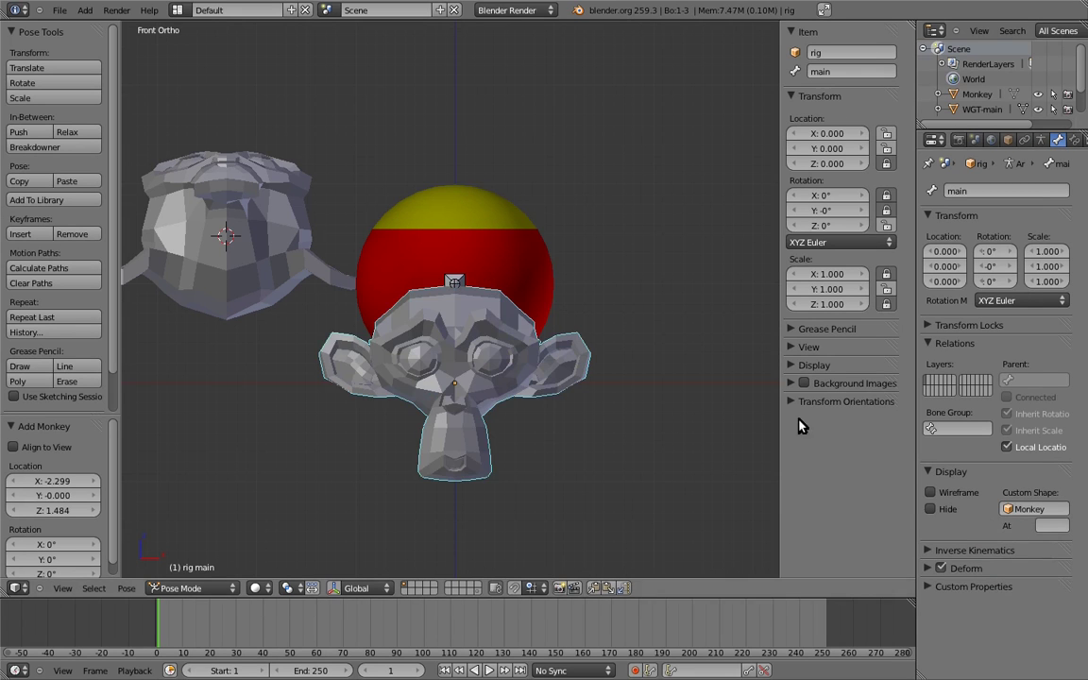
Step: Test the monkey-shaped main bone by rotating it about 44.4°, try scaling it, then clear its rotation
key("r")
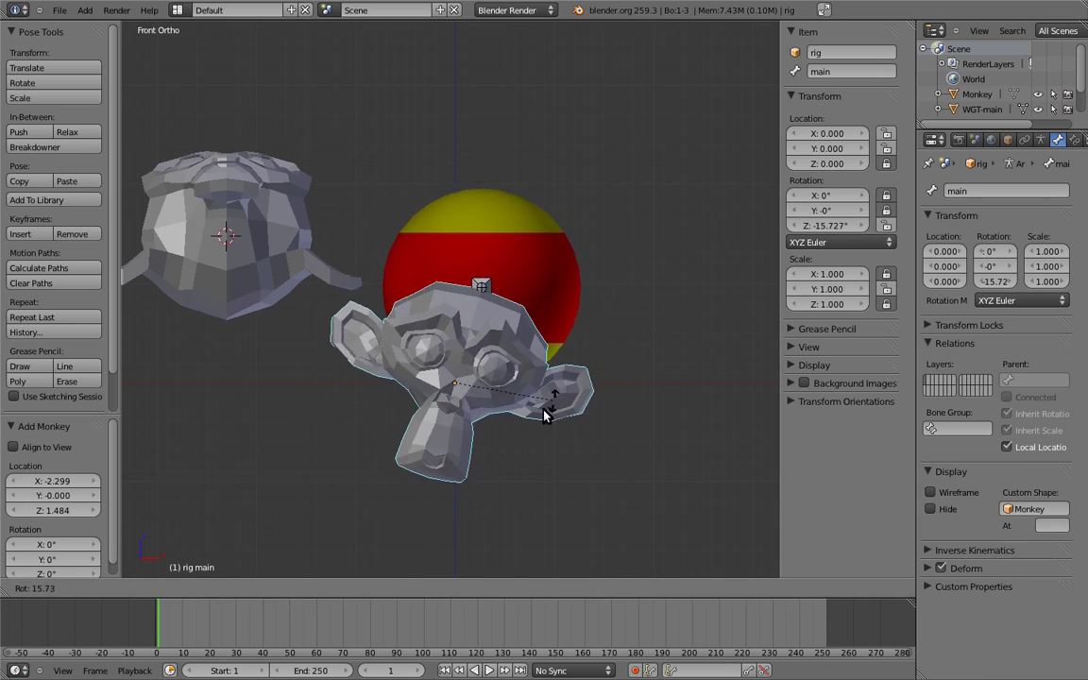
left_click(515, 333)
key("s")
right_click(505, 364)
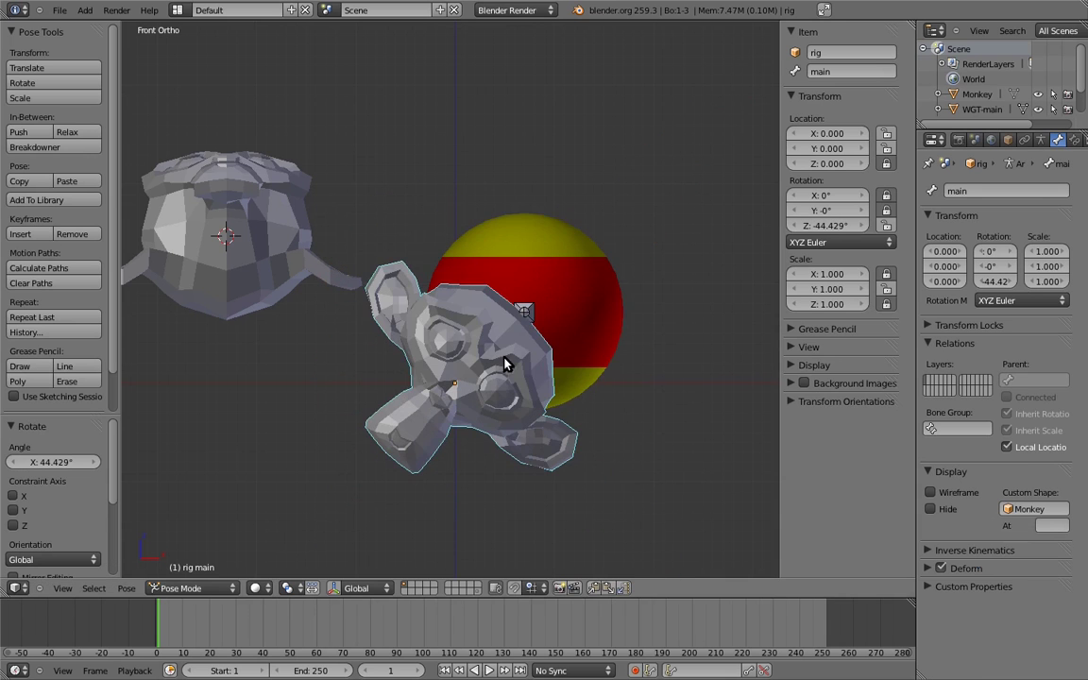
key("alt+r")
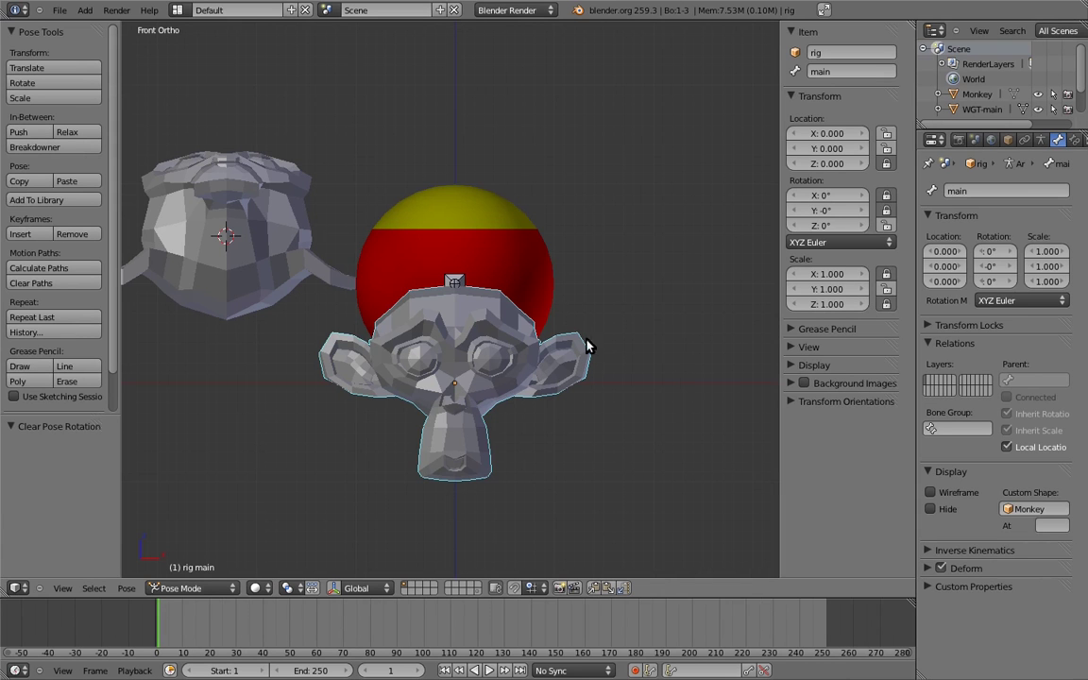
Step: Remove the custom shape from the main bone and delete the Monkey object from the scene
left_click(1042, 508)
left_click(1023, 496)
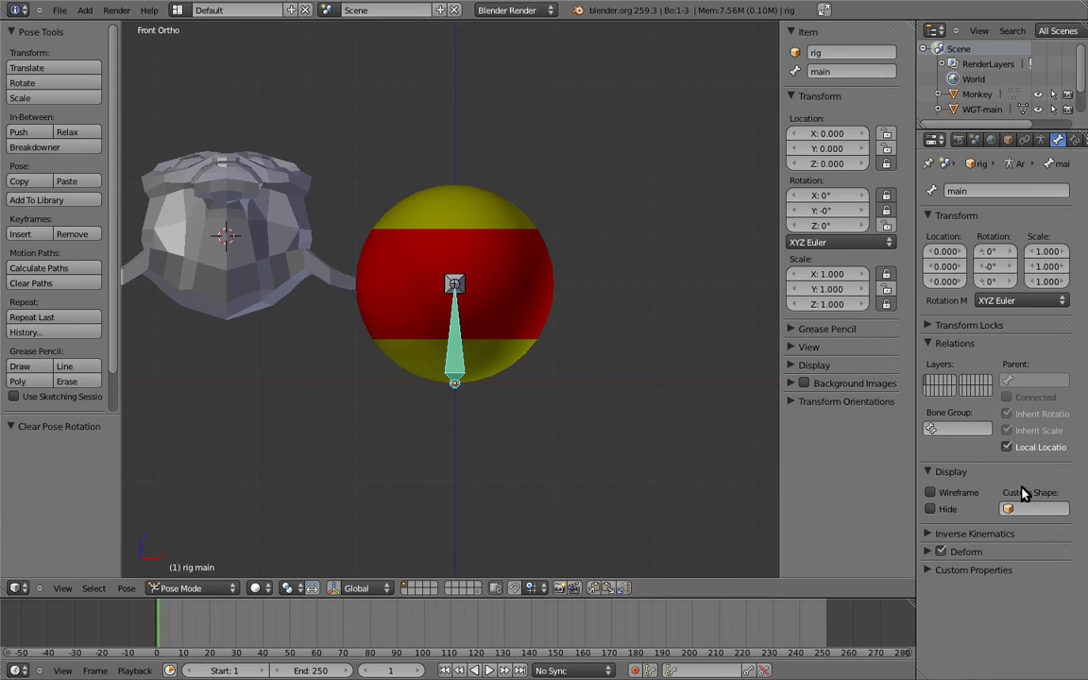
right_click(226, 201)
key("Delete")
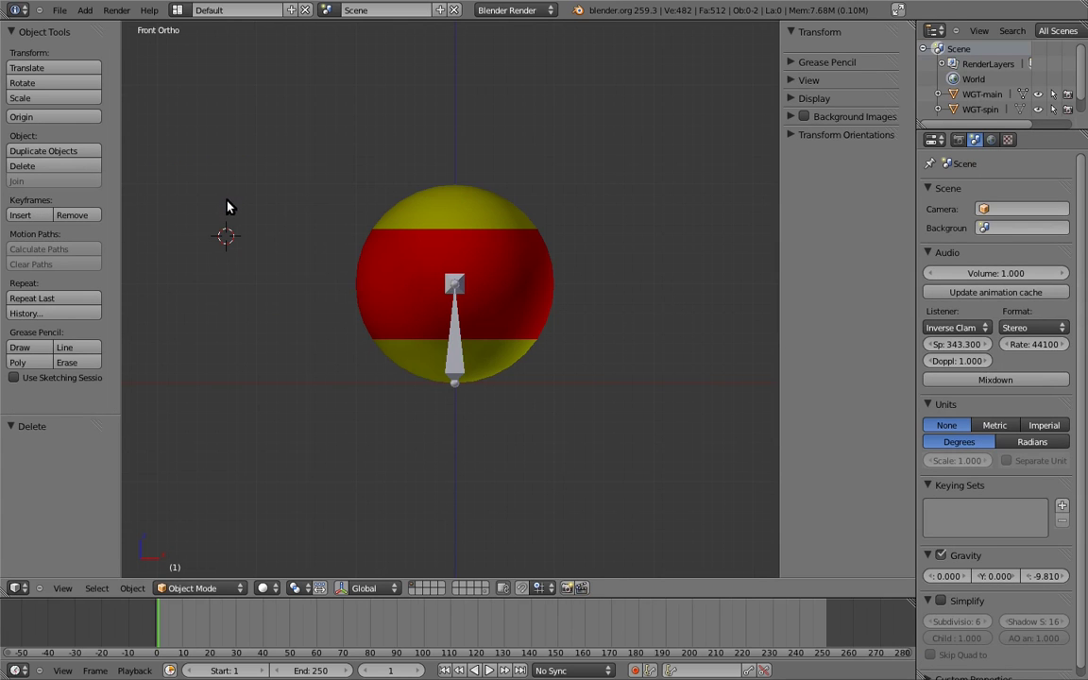
Step: Inspect the widget shapes on their separate layer, then return to the rig's layer and put the rig in Pose Mode
left_click(485, 592)
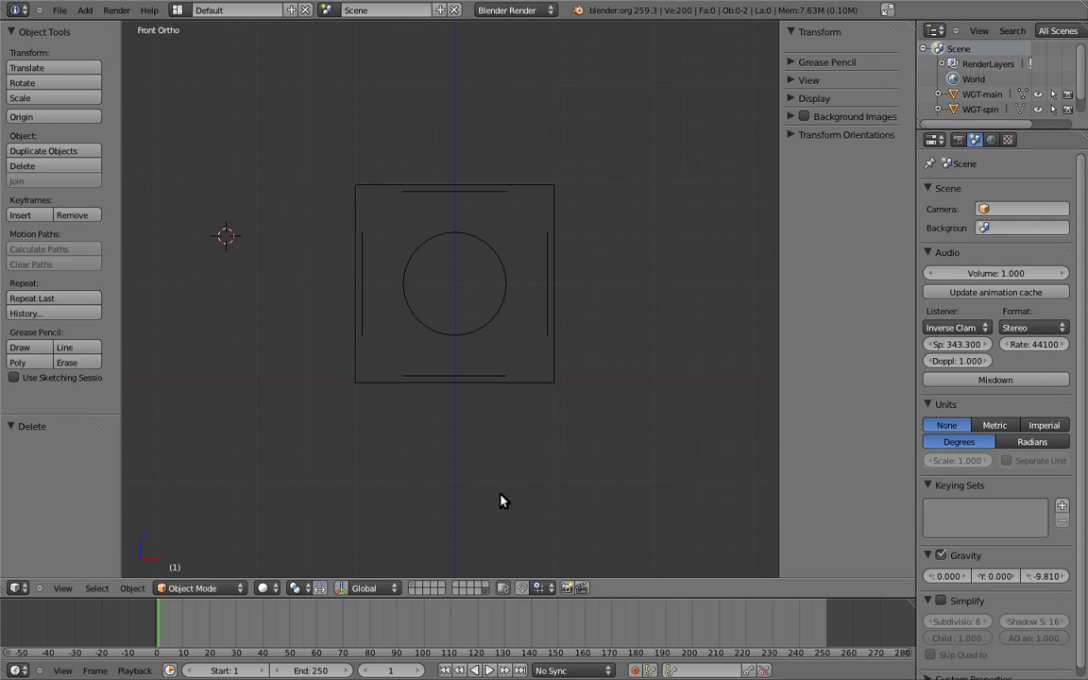
left_click(412, 583)
right_click(450, 317)
key("ctrl+Tab")
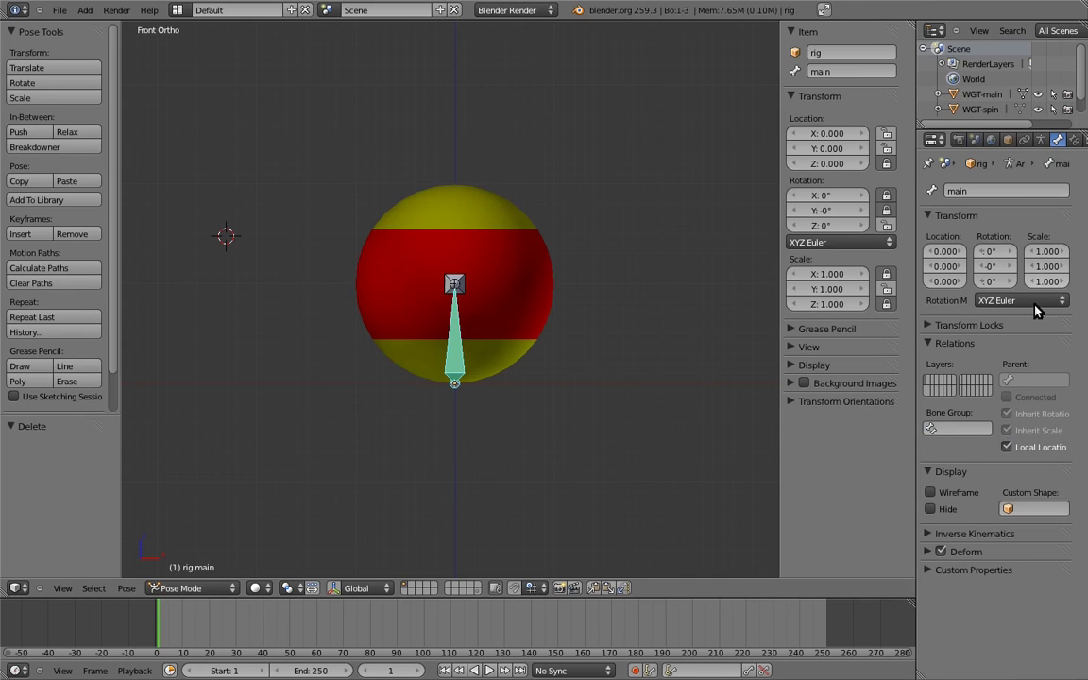
Step: Assign WGT-main as the main bone's custom shape and set the rig's maximum draw type to Wire
left_click(1036, 509)
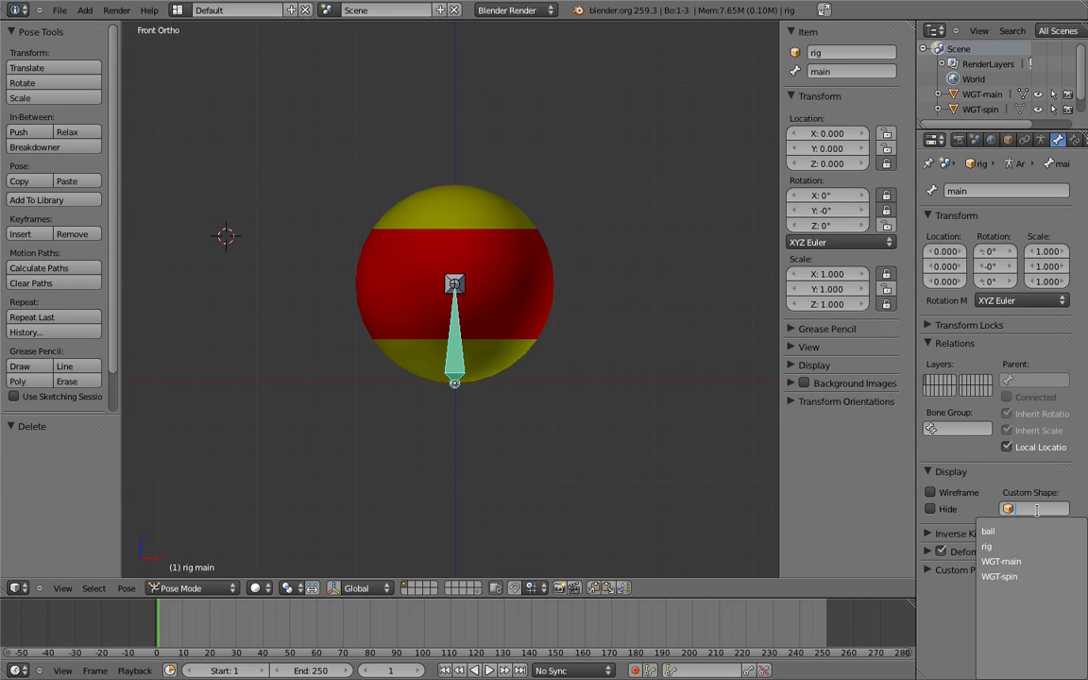
left_click(1016, 562)
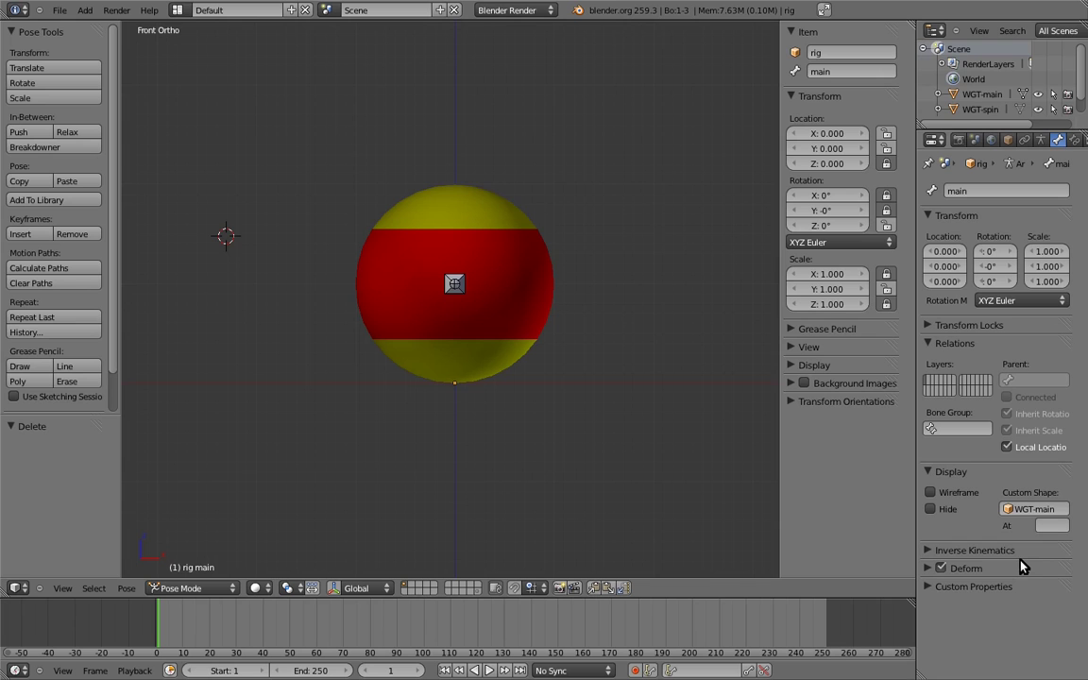
left_click(1008, 140)
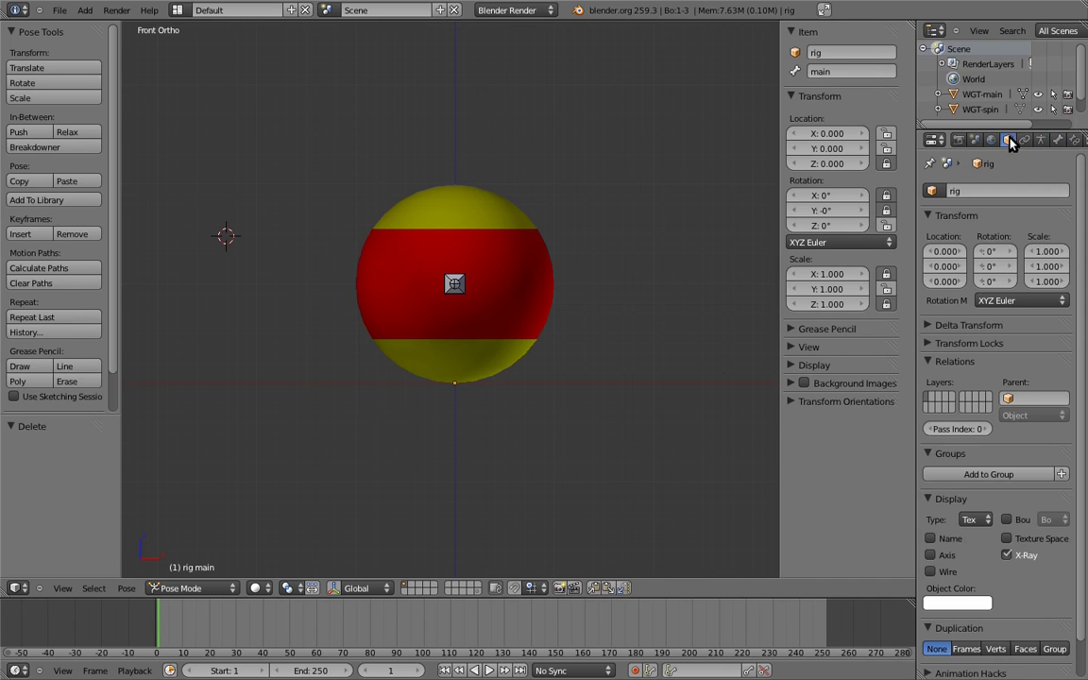
left_click(975, 520)
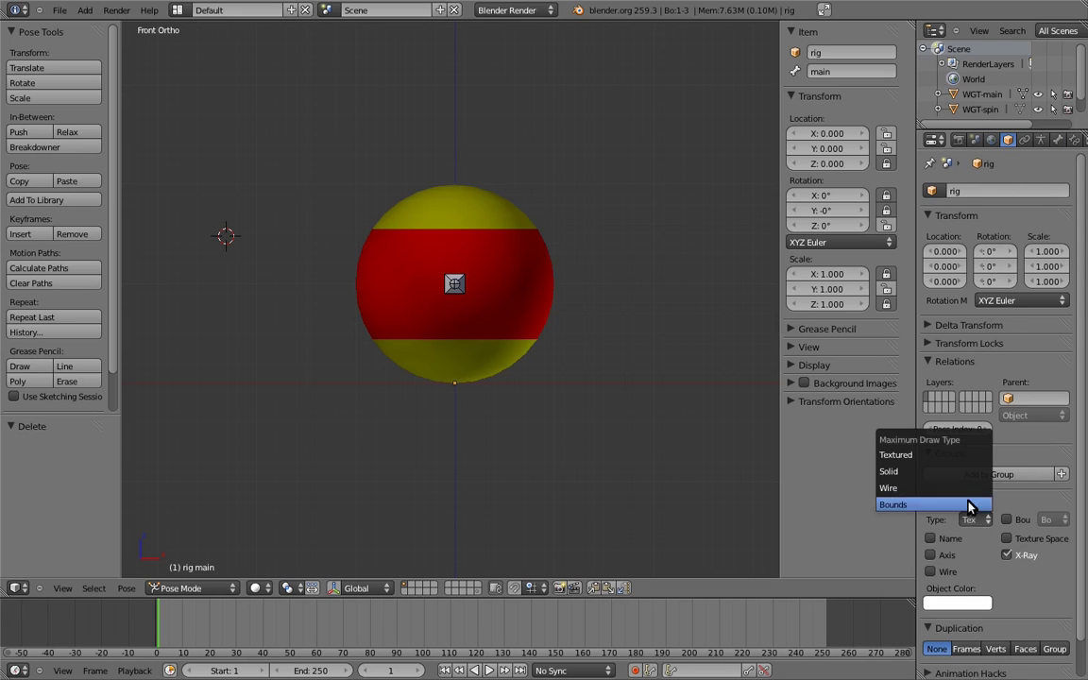
left_click(970, 489)
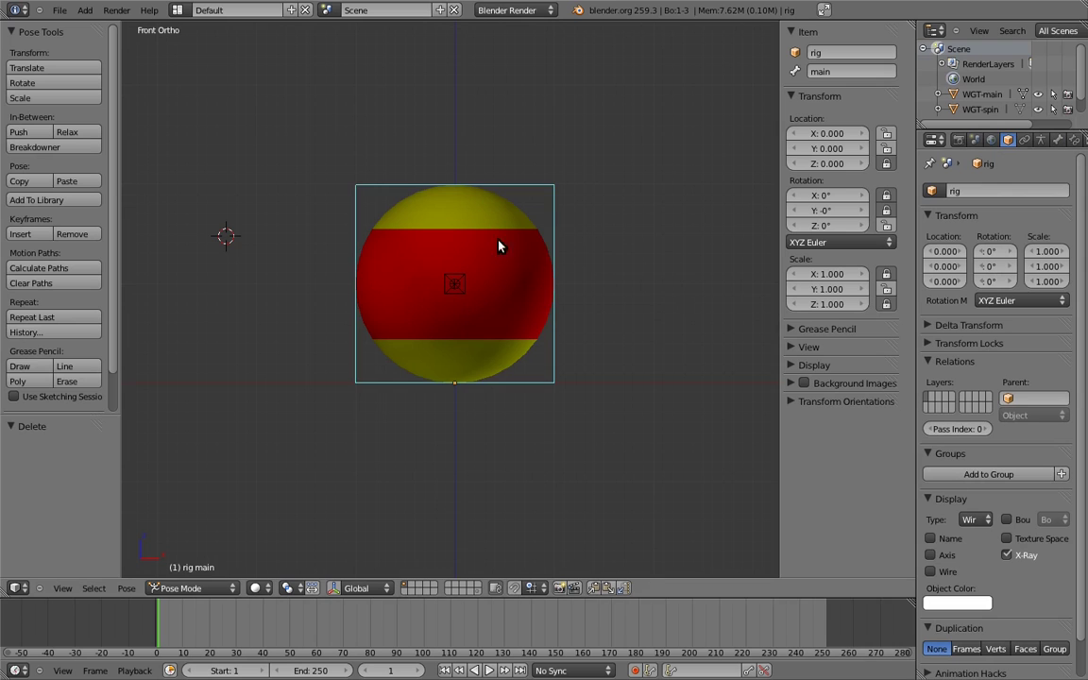
Step: Select the spin bone and assign WGT-spin as its custom shape
right_click(461, 276)
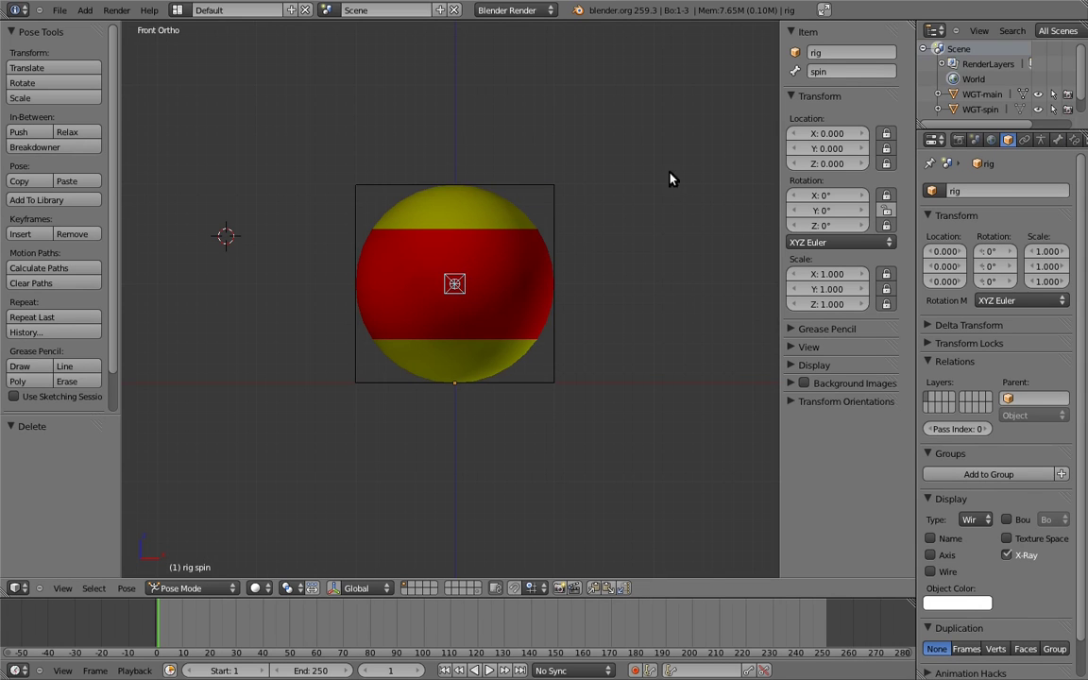
left_click(1058, 140)
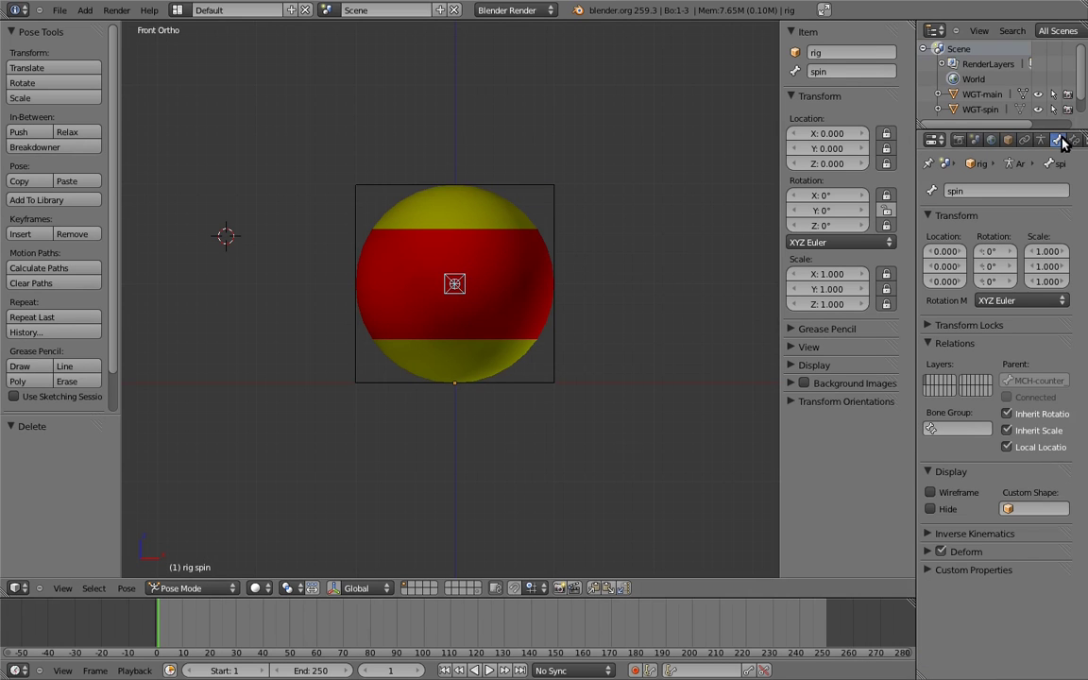
left_click(1030, 511)
left_click(1003, 575)
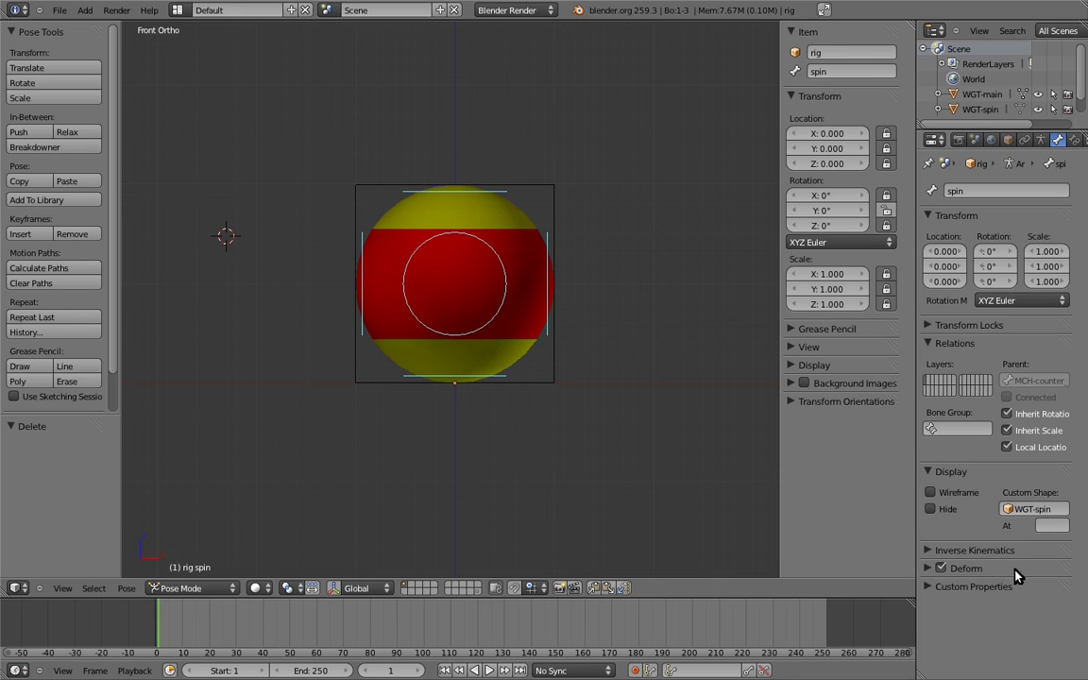
Step: Compare the X-Ray display on the character rig in the other scene and turn off X-Ray for the ball's rig
left_click(1008, 141)
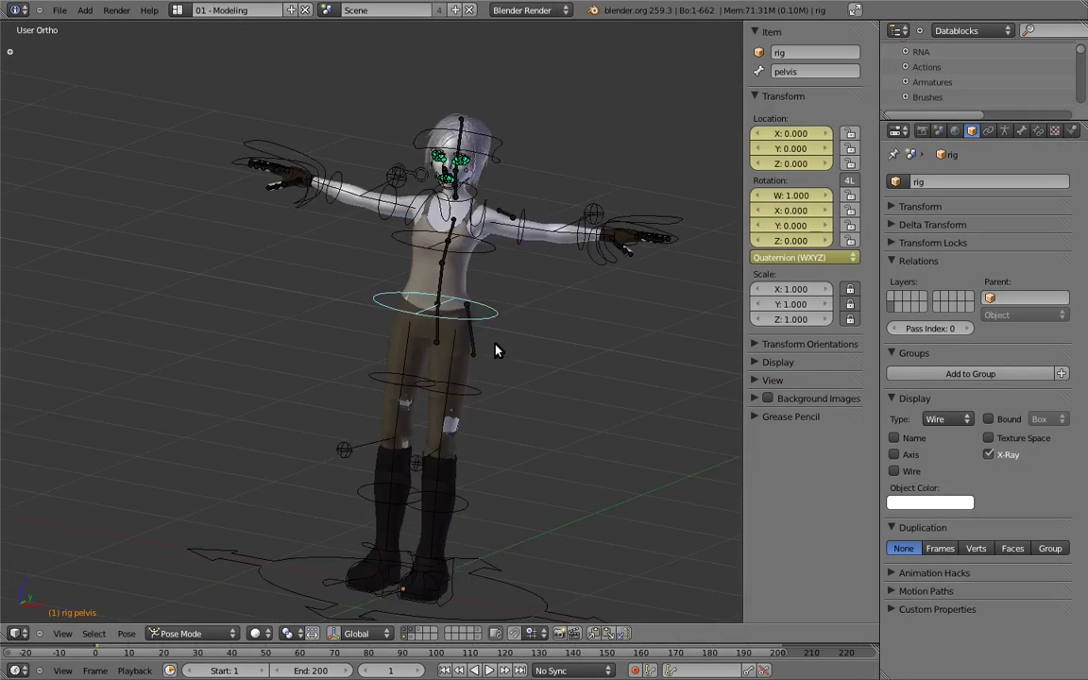
mouse_move(498, 347)
middle_mouse_down()
mouse_move(425, 332)
mouse_move(335, 292)
mouse_move(417, 428)
mouse_move(616, 371)
mouse_move(727, 497)
mouse_move(631, 402)
mouse_move(463, 326)
mouse_move(347, 348)
mouse_move(488, 416)
mouse_move(490, 539)
mouse_move(277, 561)
mouse_move(247, 444)
middle_mouse_up()
left_click(989, 455)
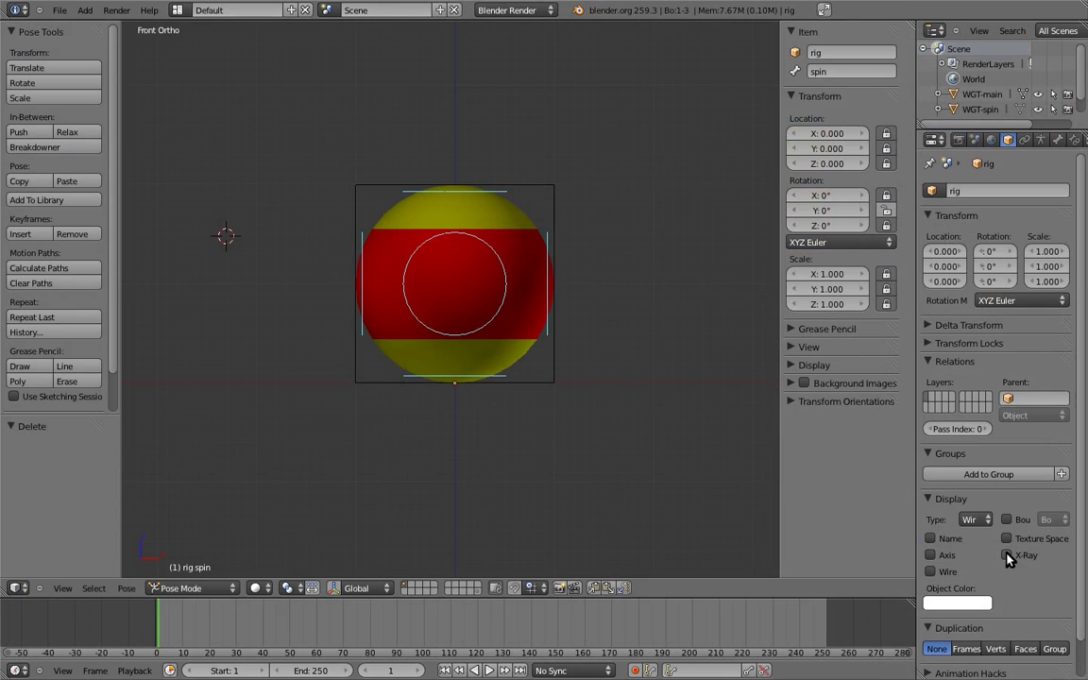
Step: Rotate the spin bone by about 46.4° to test its new control shape
right_click(554, 241)
key("r")
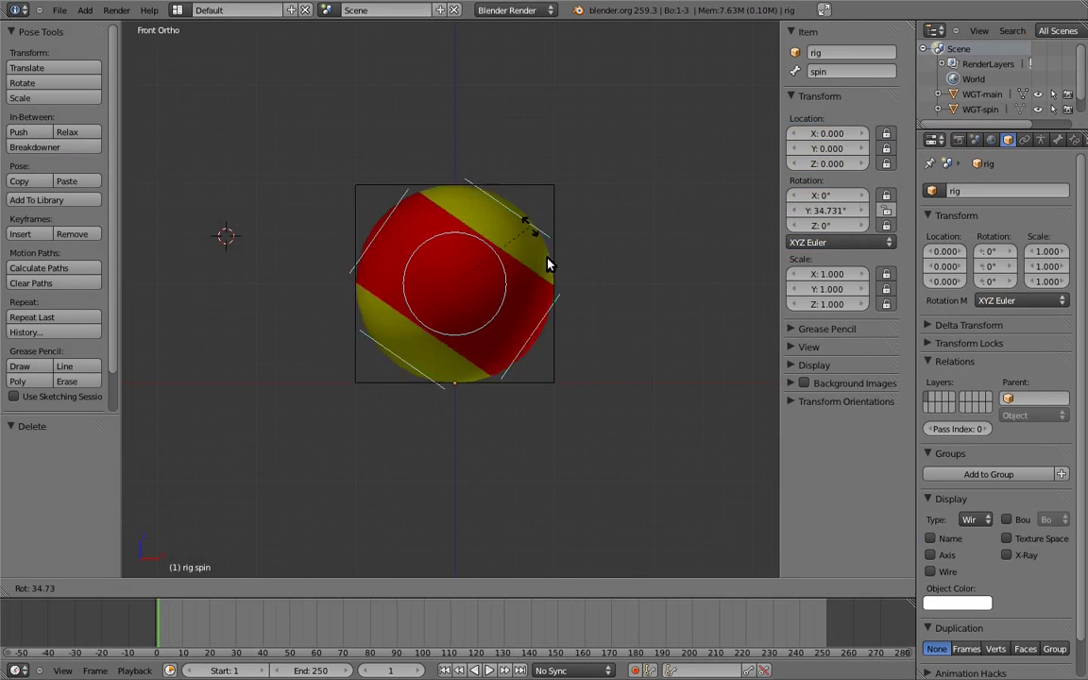
left_click(545, 213)
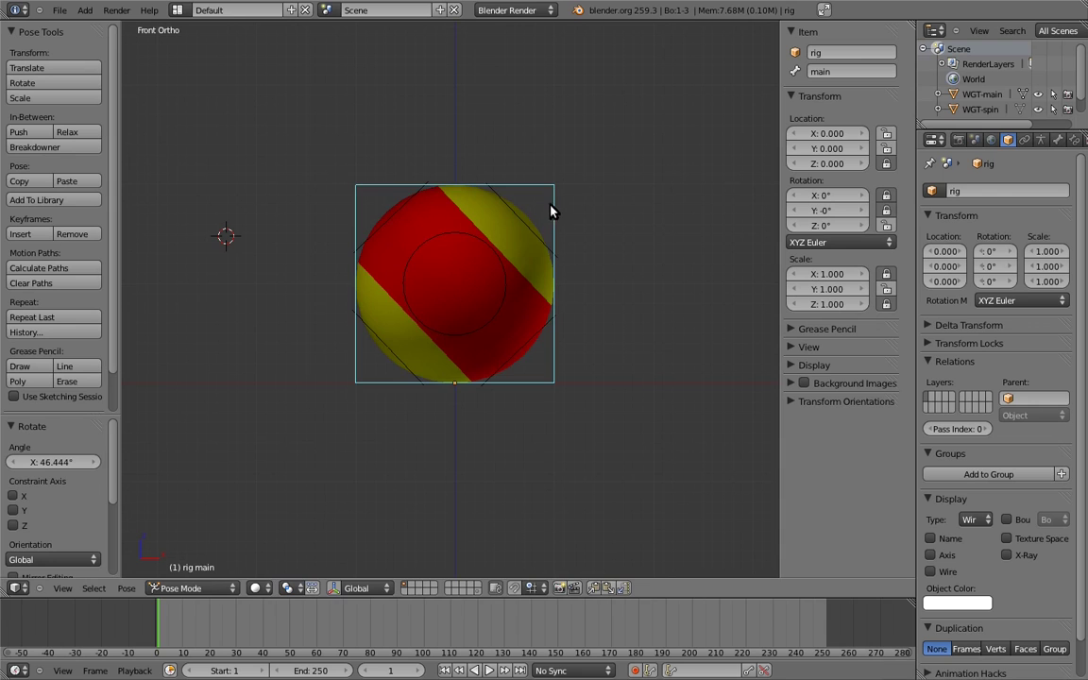
Step: Stretch the main bone by about 1.29 and rotate it about 35.4°
key("s")
left_click(454, 139)
key("r")
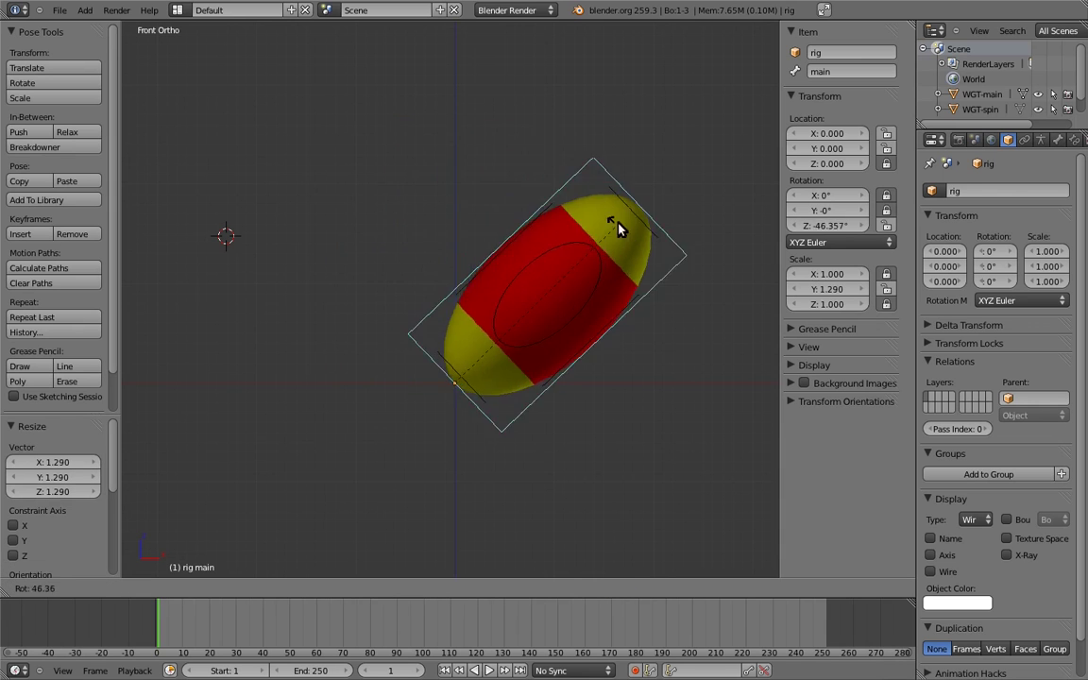
left_click(575, 213)
Step: Rotate the spin bone by about -118° inside the stretched ball
right_click(609, 186)
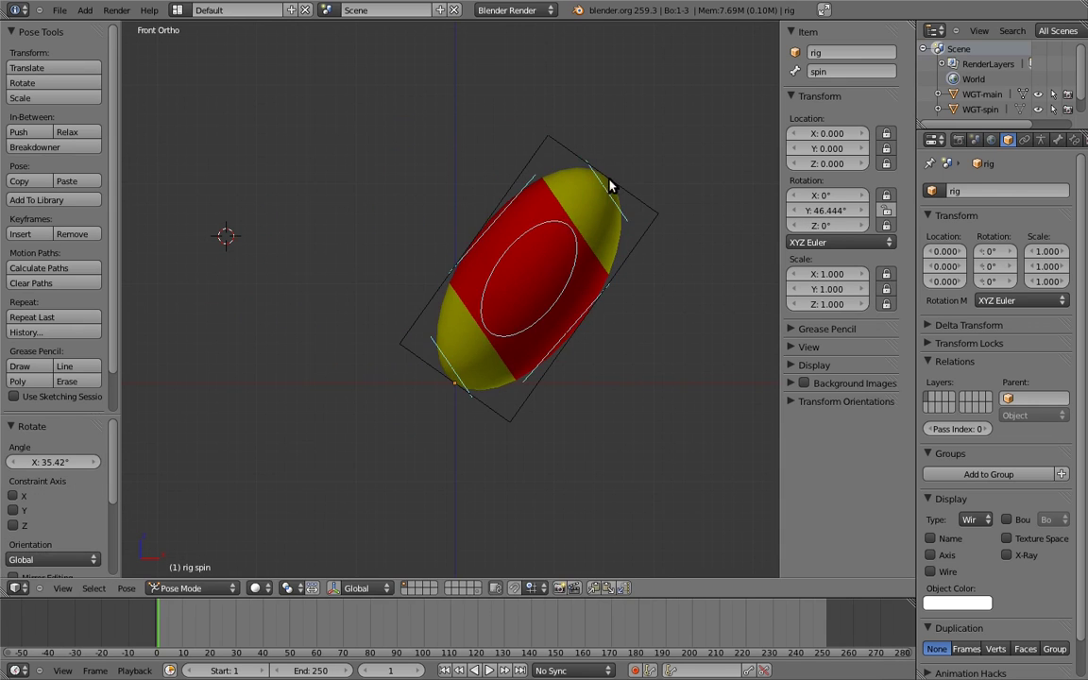
key("r")
left_click(321, 247)
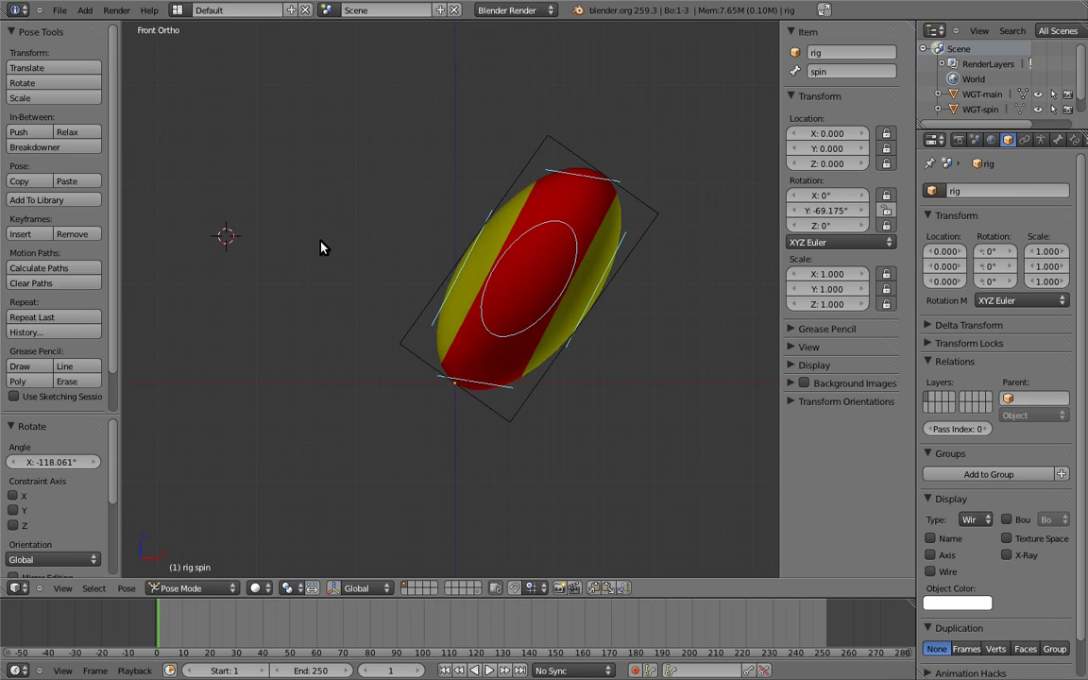